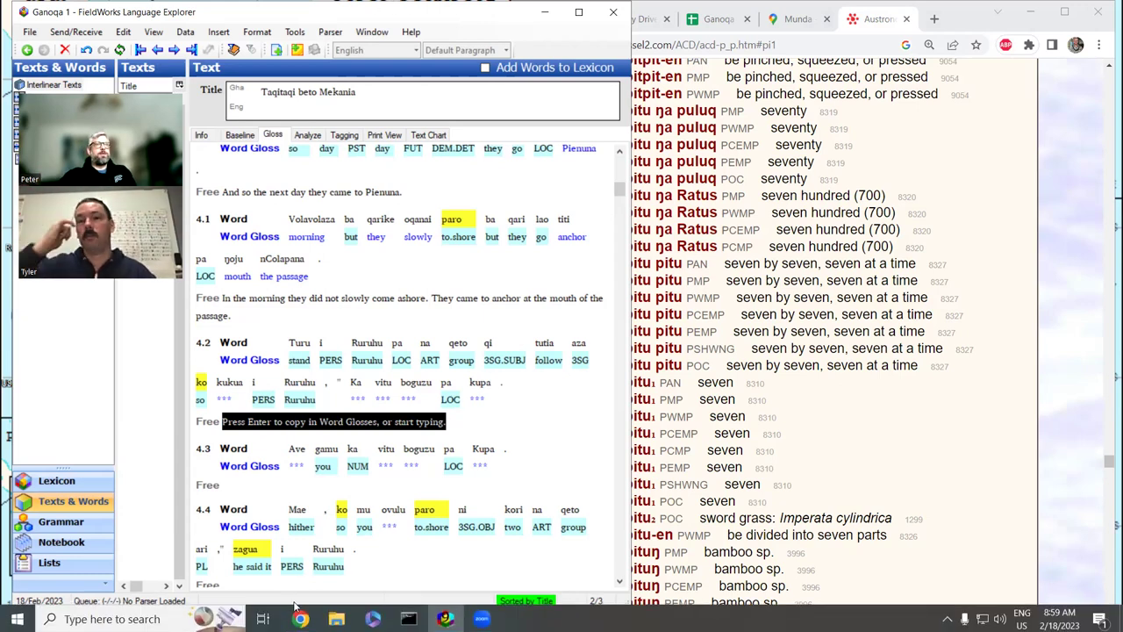
# - Open the Roviana dictionary rovdic.pdf from the desktop and bring the FieldWorks text back into view beside it
pyautogui.hotkey('alt', 'Tab')
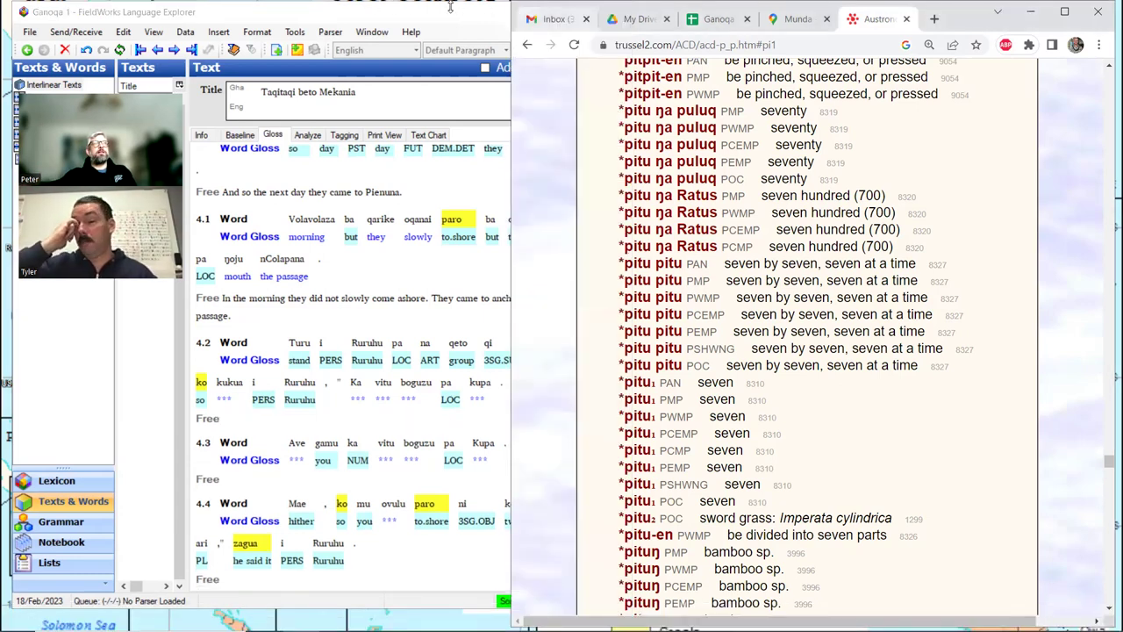
pyautogui.click(498, 16)
pyautogui.click(546, 12)
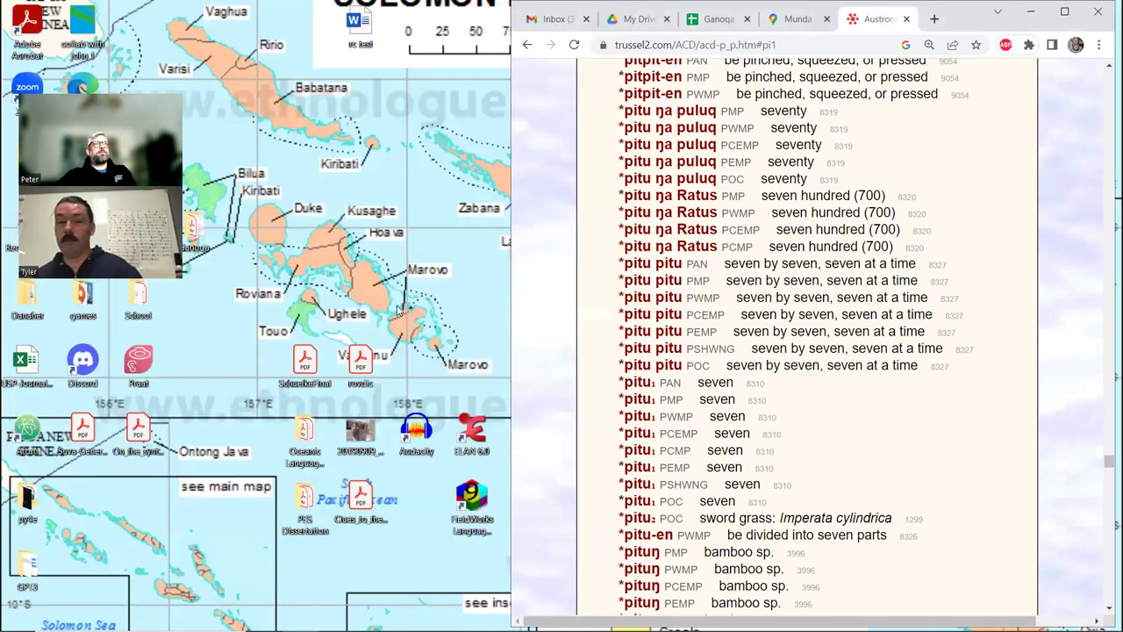
pyautogui.doubleClick(362, 357)
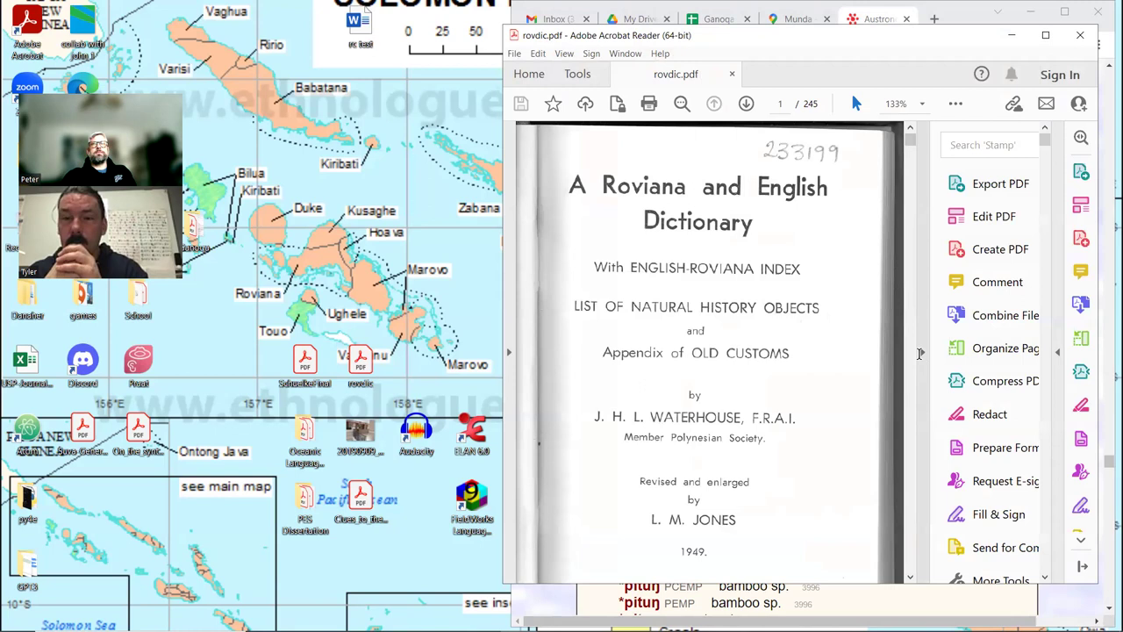
pyautogui.moveTo(412, 627)
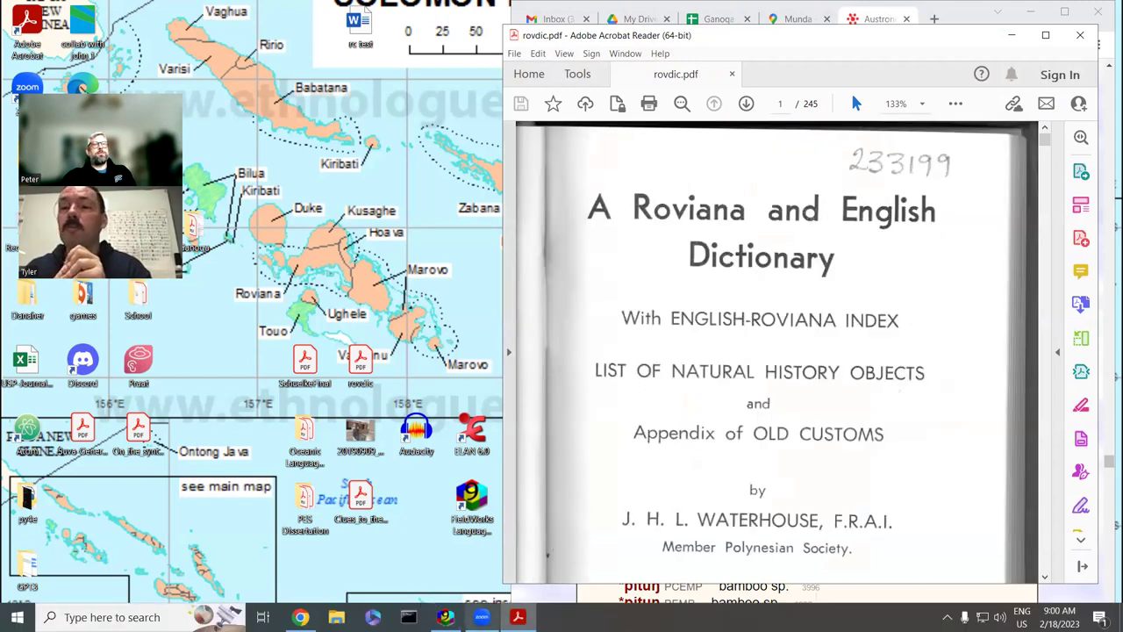
pyautogui.click(445, 617)
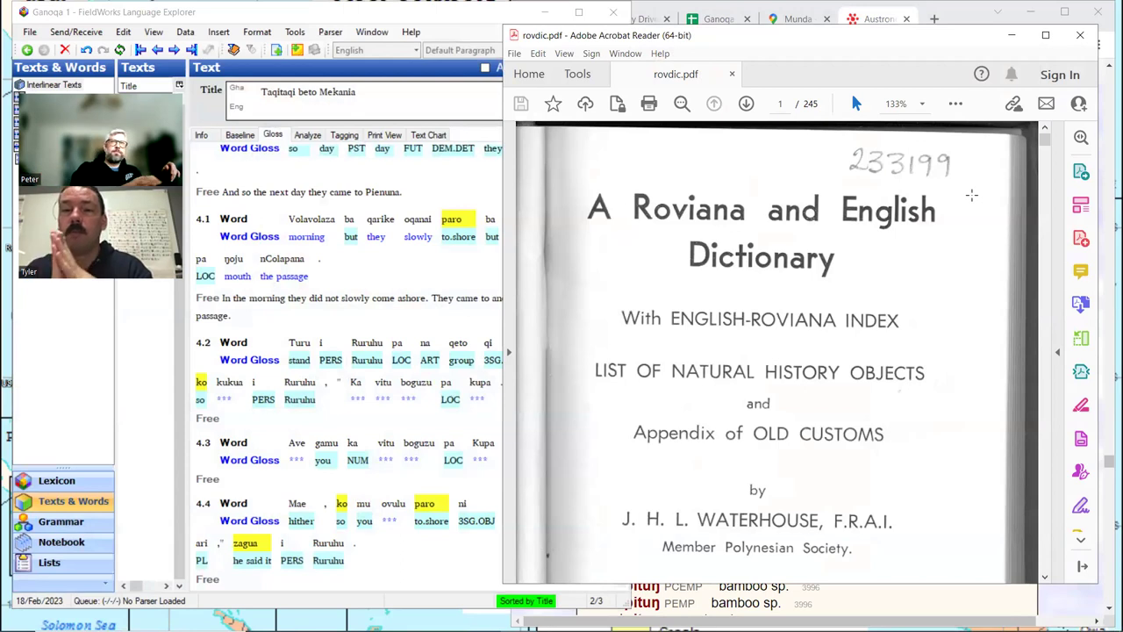
# - Search the Roviana dictionary PDF for "bogusu" and go to its first match
pyautogui.hotkey('ctrl', 'f')
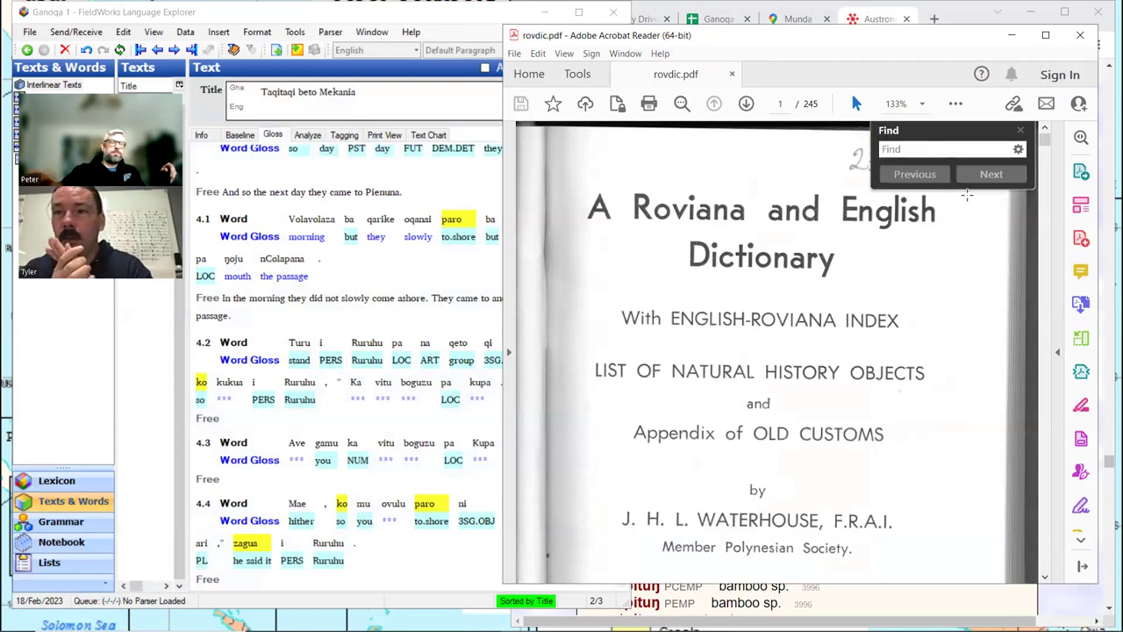
pyautogui.click(948, 151)
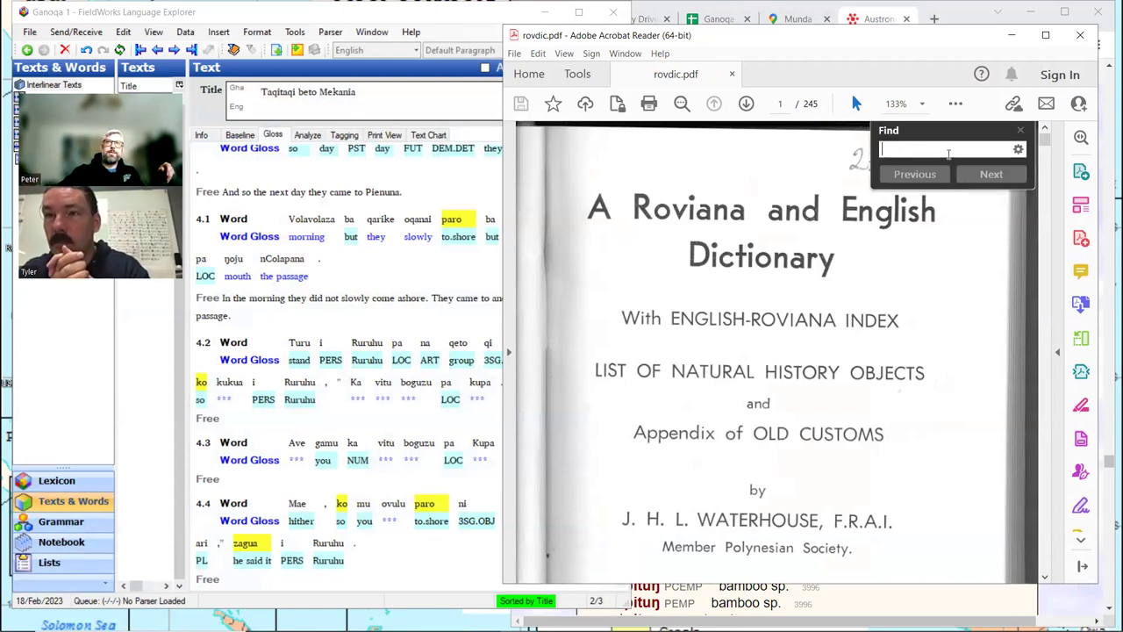
pyautogui.write('bo')
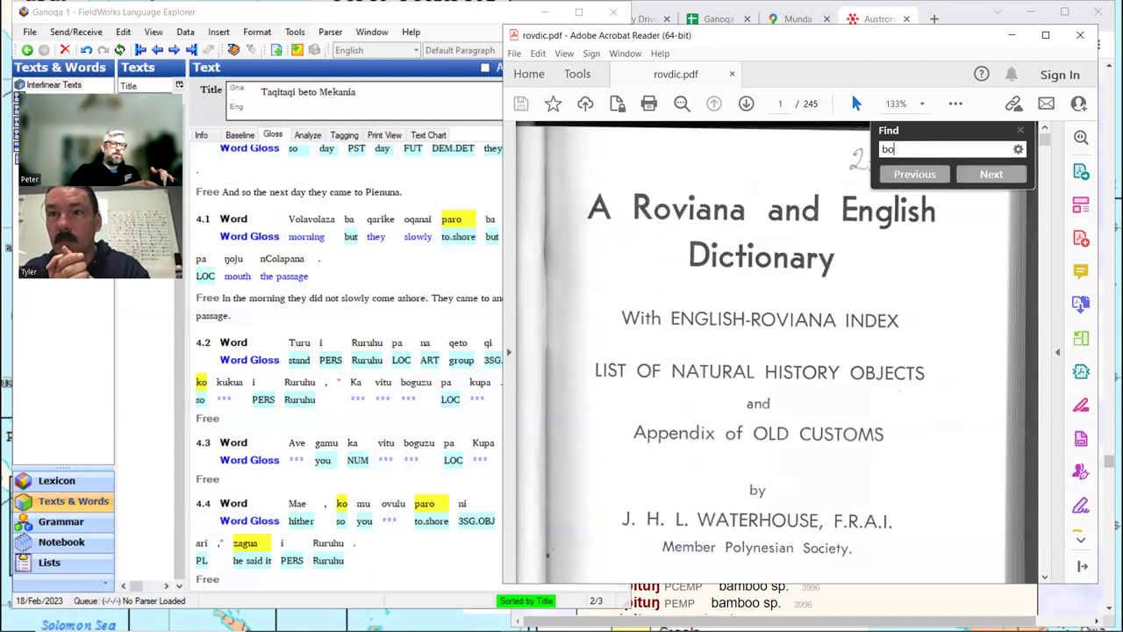
pyautogui.write('gusu')
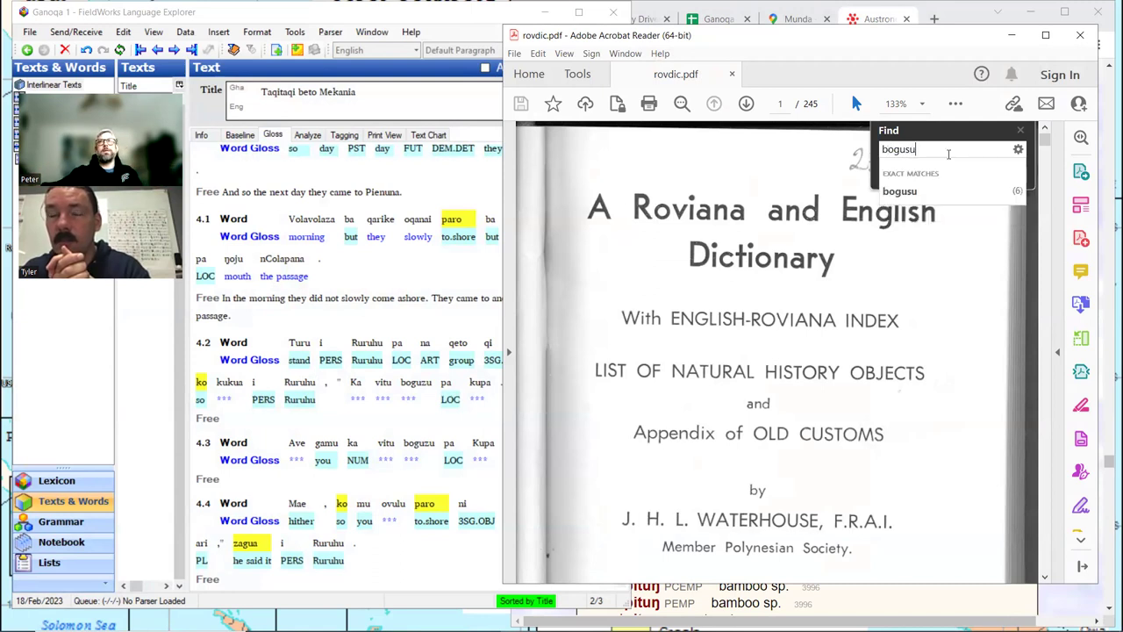
pyautogui.click(925, 193)
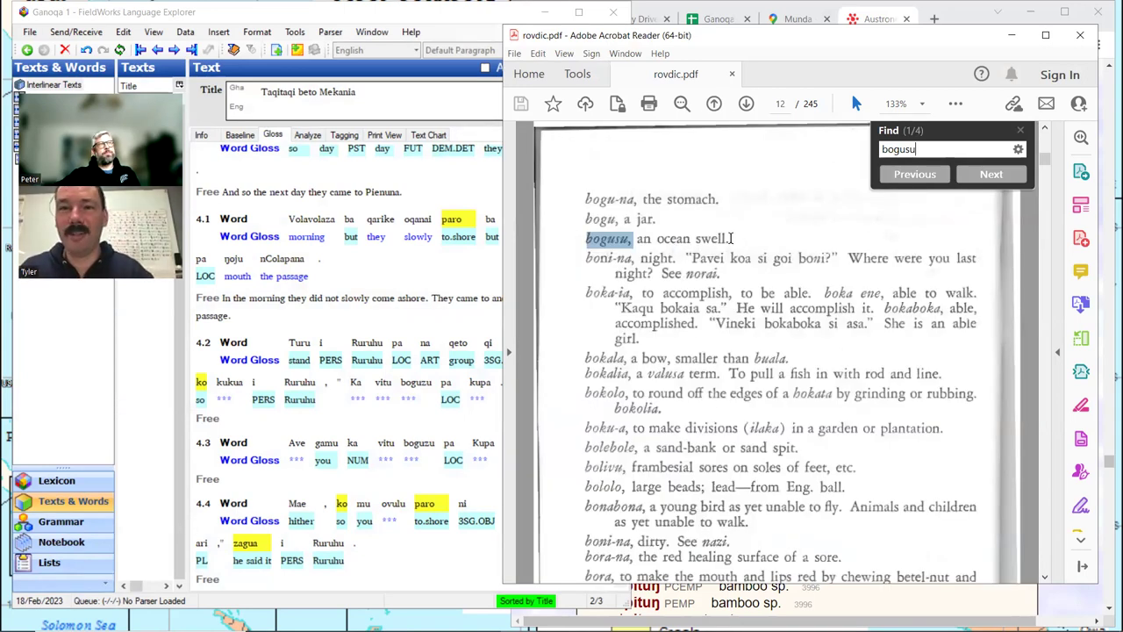
# - Go through the remaining matches for "bogusu", then end the search and put the dictionary away
pyautogui.click(1007, 174)
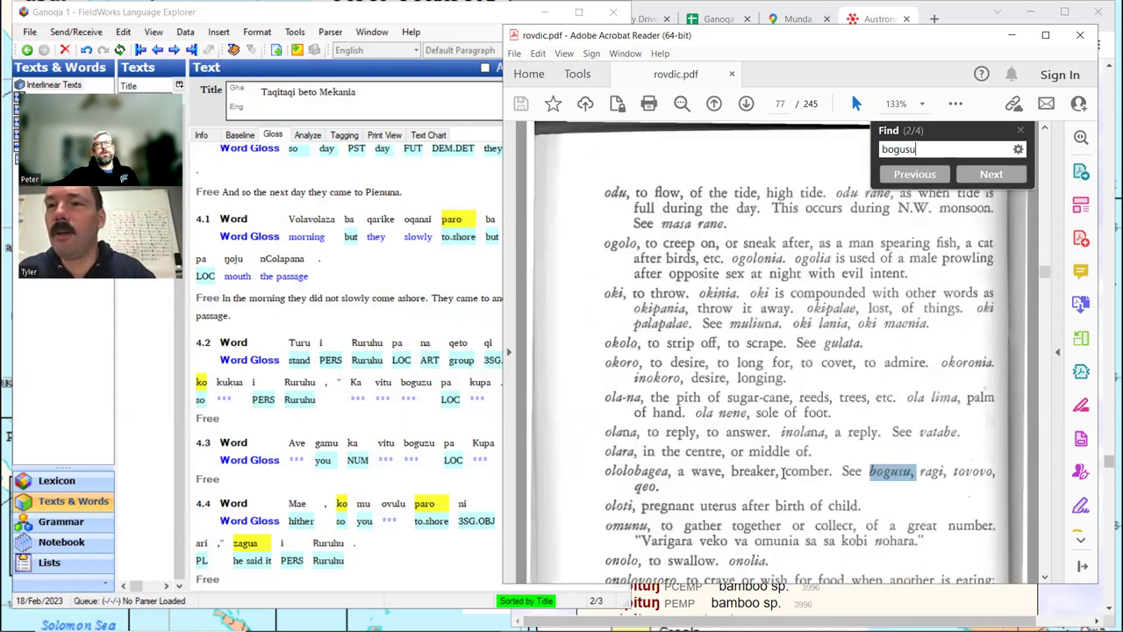
pyautogui.click(991, 176)
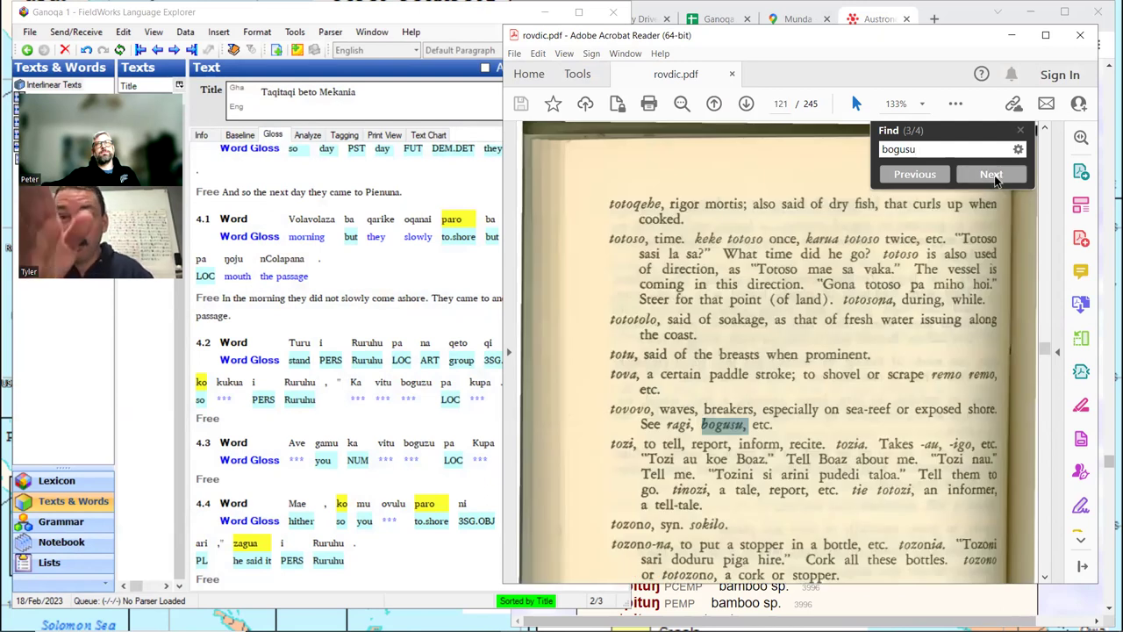
pyautogui.click(993, 177)
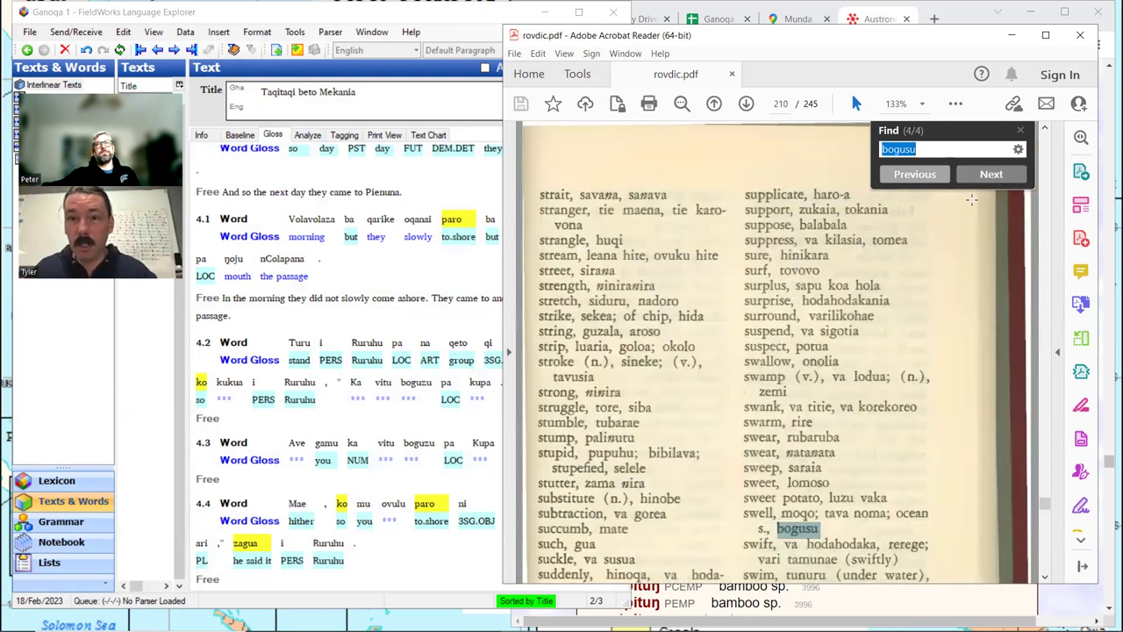
pyautogui.click(999, 175)
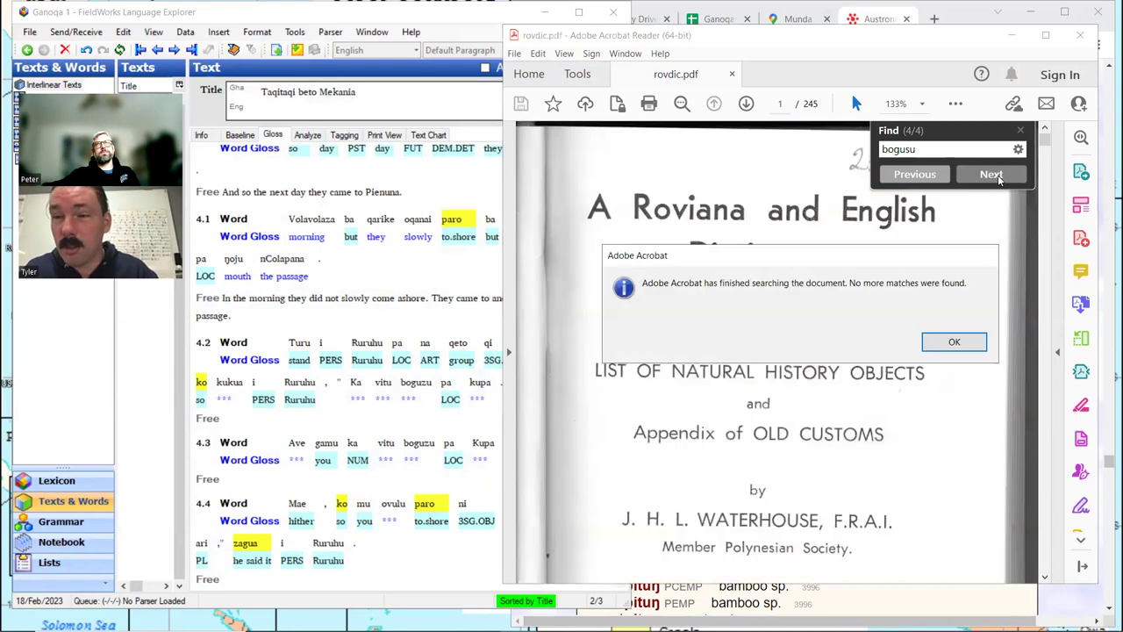
pyautogui.click(954, 343)
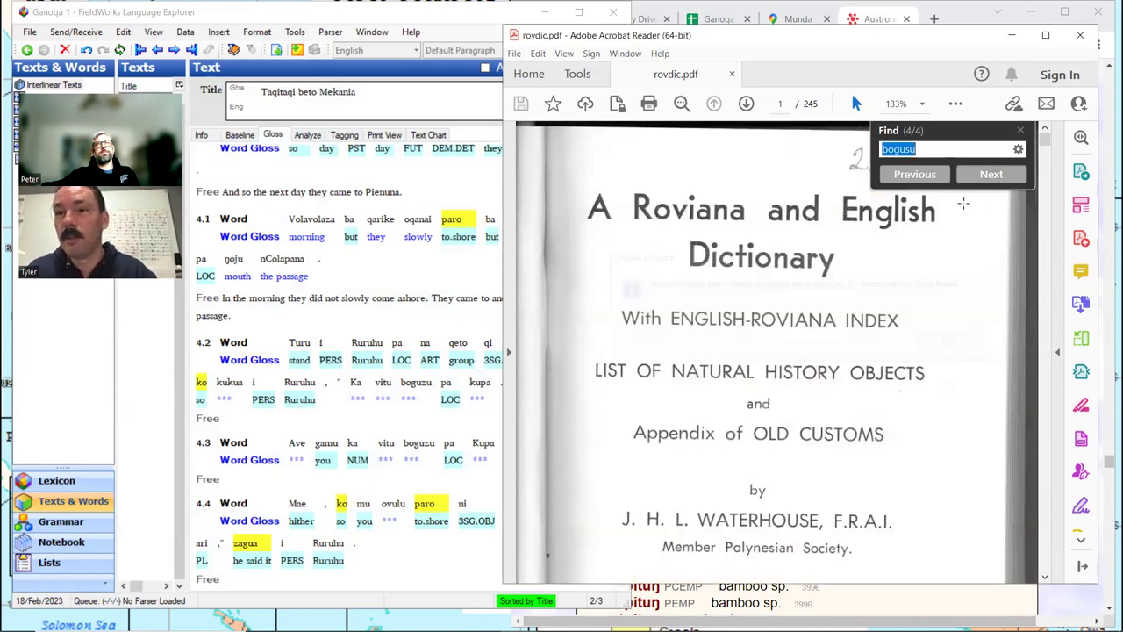
pyautogui.click(1017, 130)
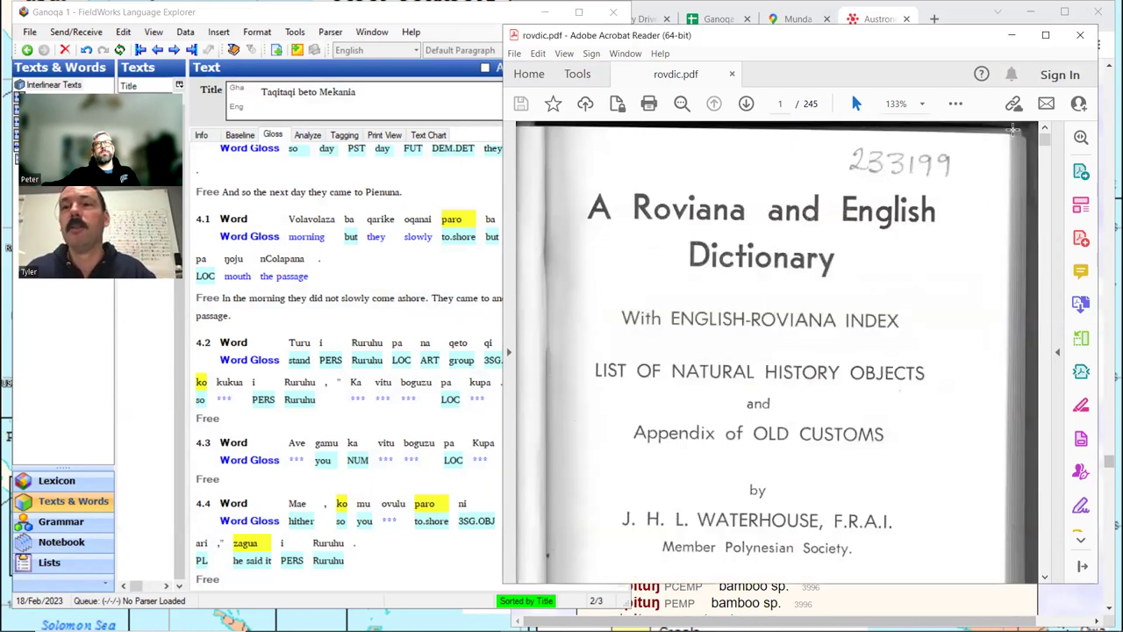
pyautogui.click(1012, 35)
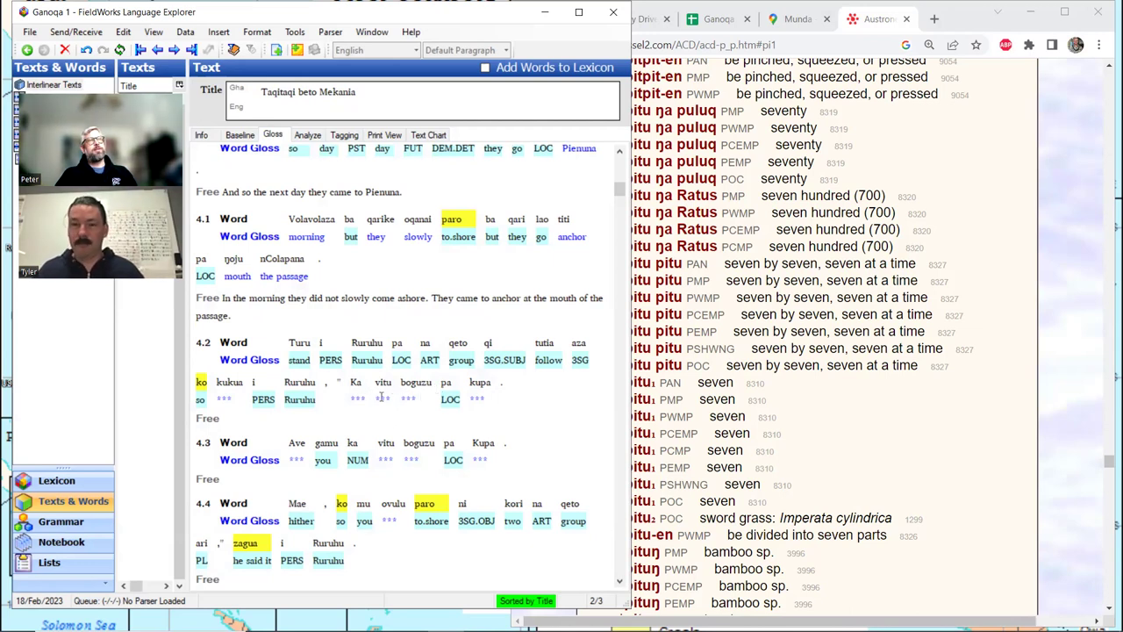
# - Copy the English translation in cell F167 of the Ganoqa Texts spreadsheet into the free translation of line 4.2 in FieldWorks
pyautogui.click(233, 421)
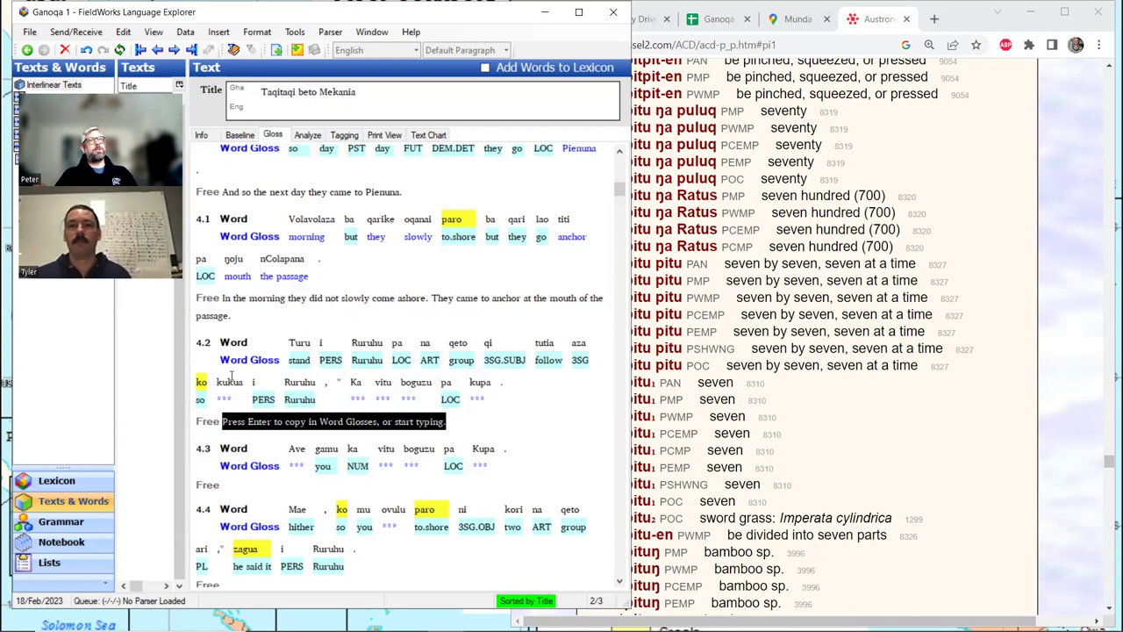
pyautogui.click(718, 20)
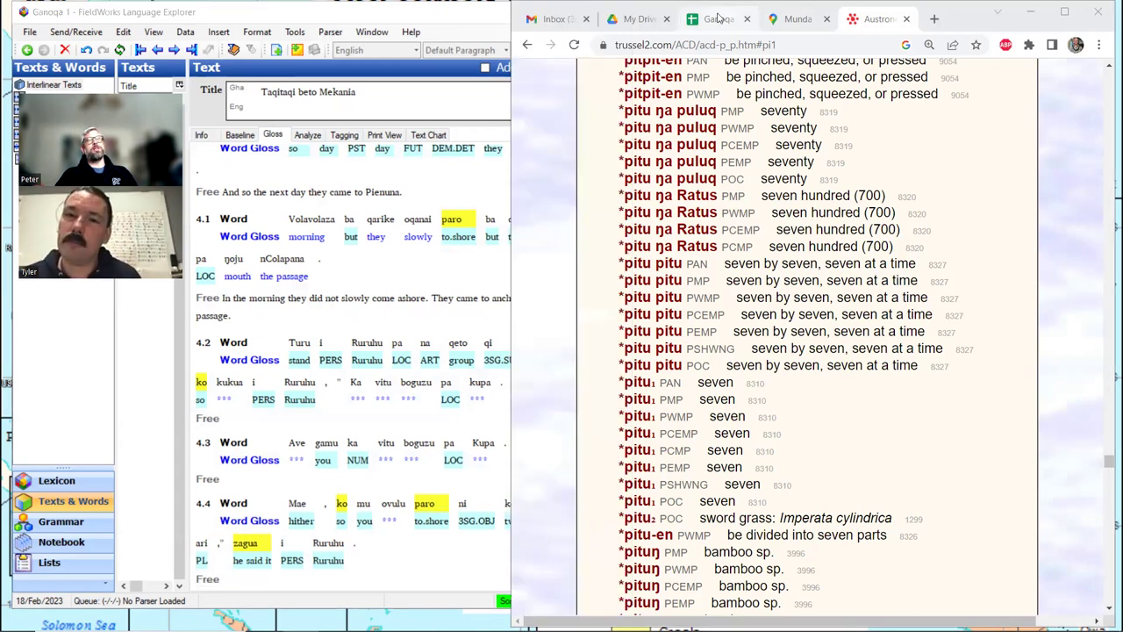
pyautogui.click(718, 19)
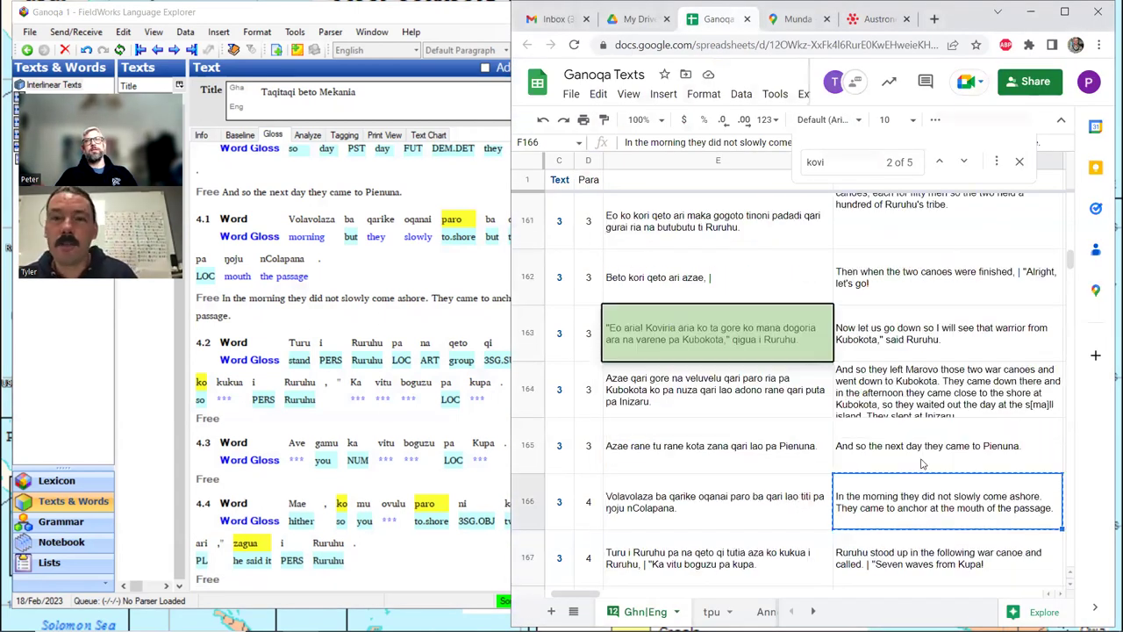
pyautogui.click(921, 563)
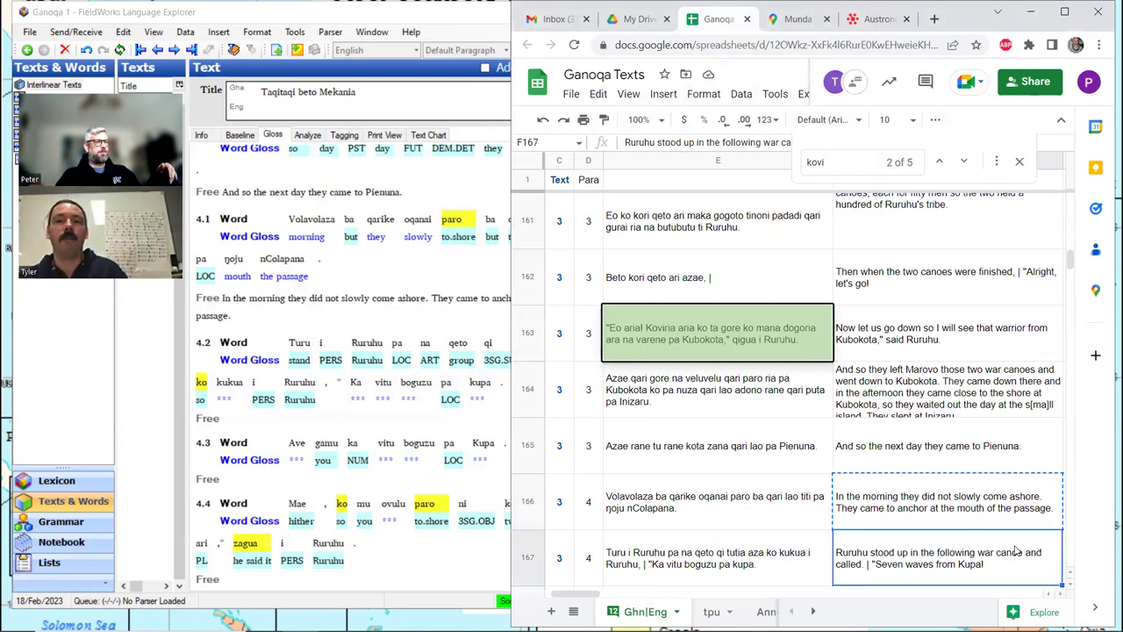
pyautogui.hotkey('ctrl', 'c')
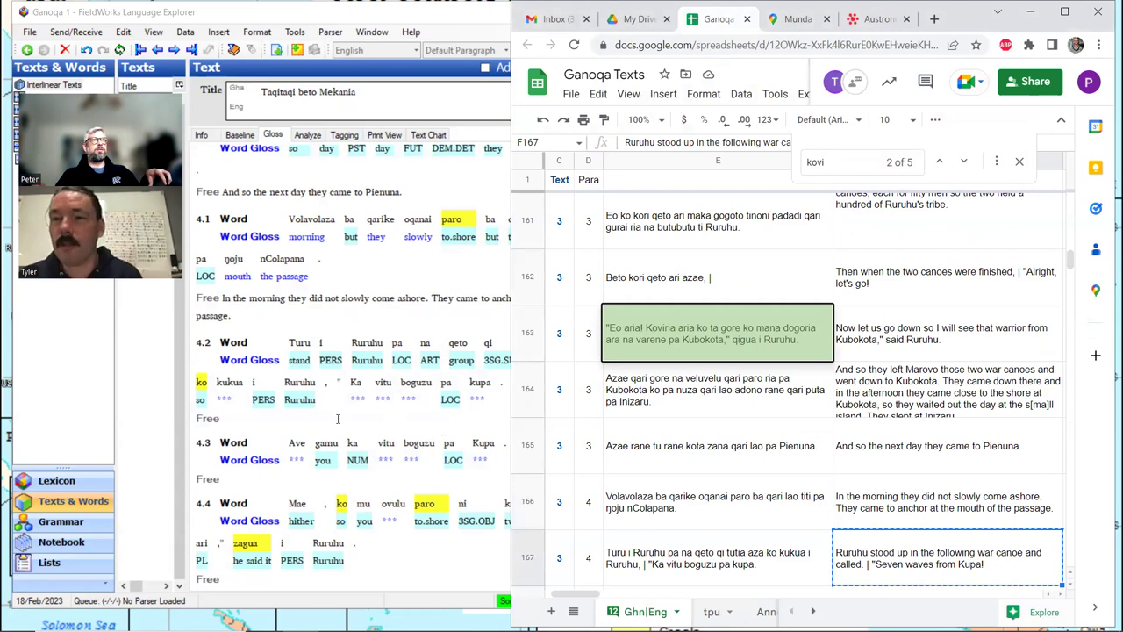
pyautogui.click(243, 418)
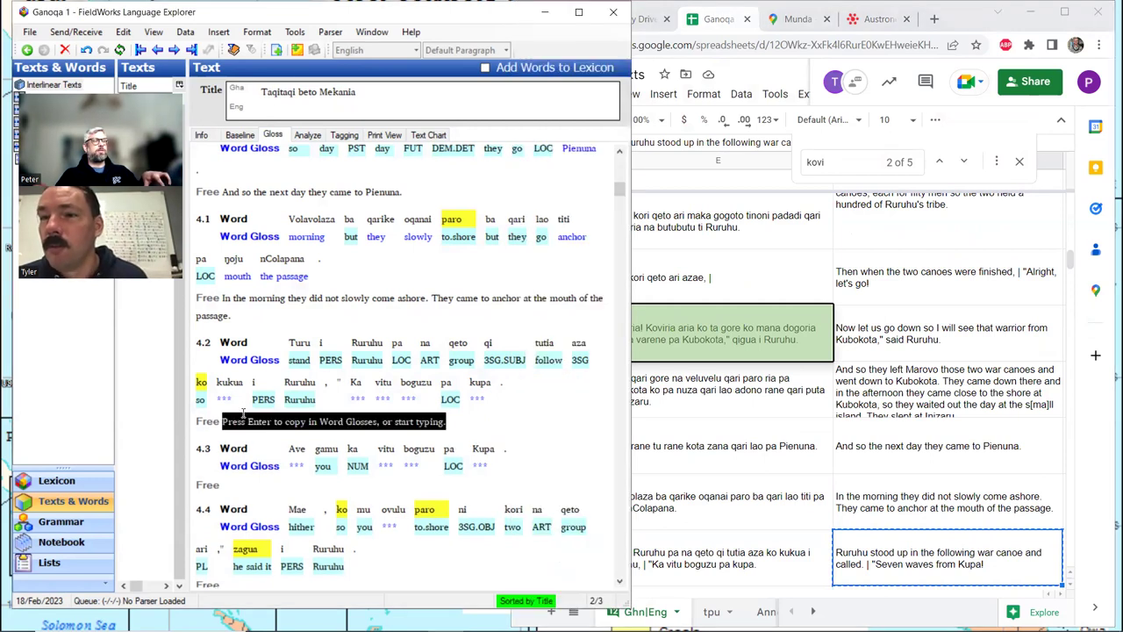
pyautogui.hotkey('ctrl', 'v')
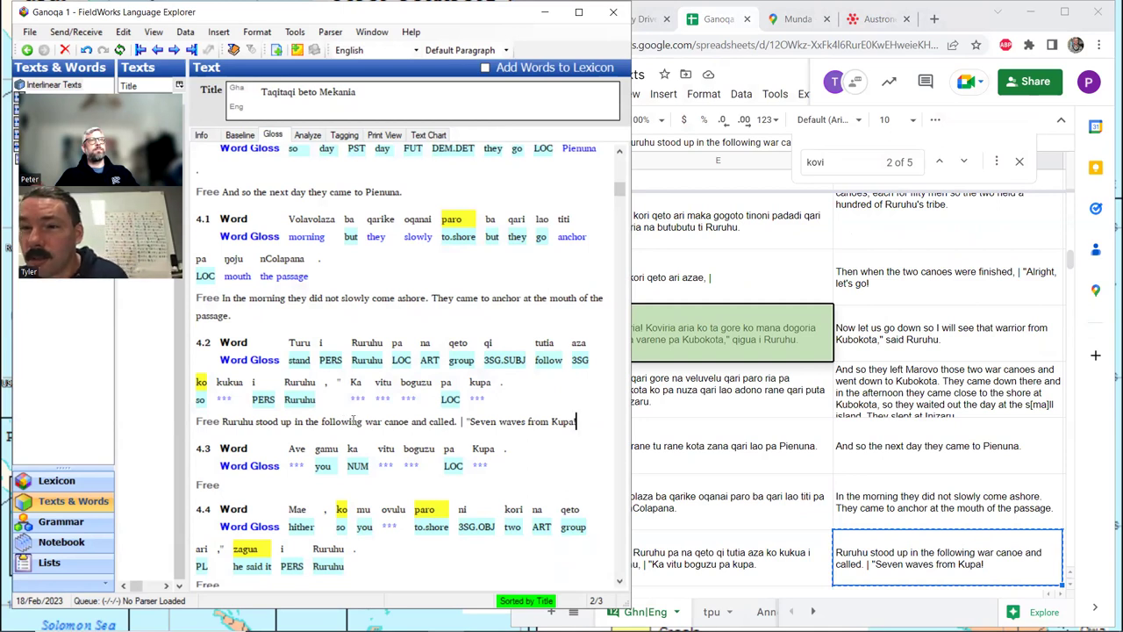
# - Split the word kukua in line 4.2 into the morphemes kuku and -a
pyautogui.click(230, 382)
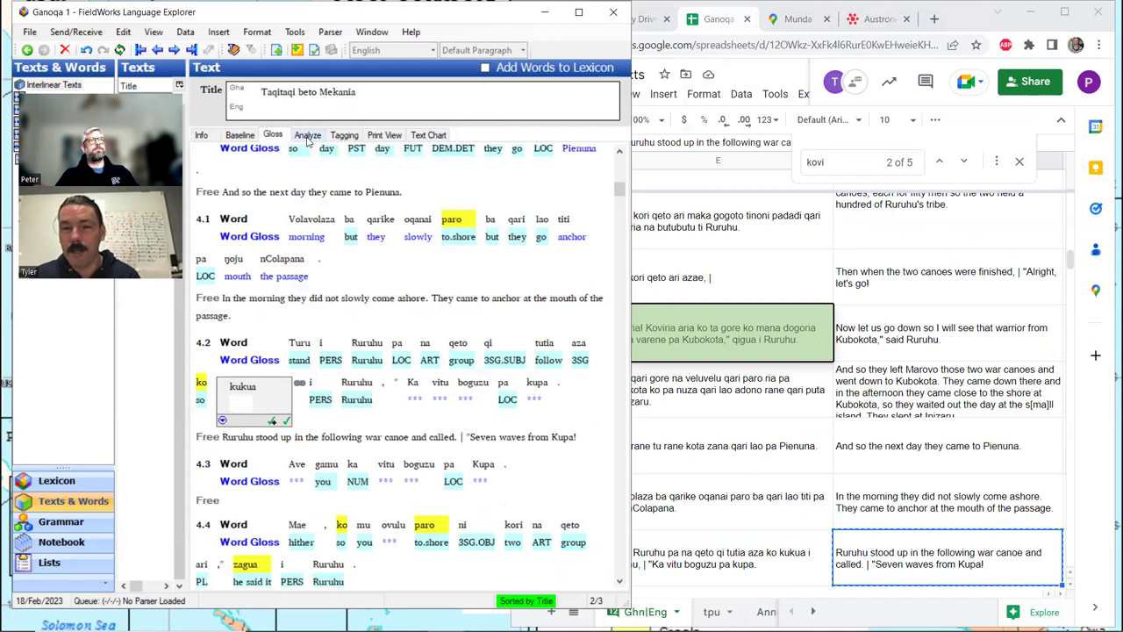
pyautogui.click(307, 136)
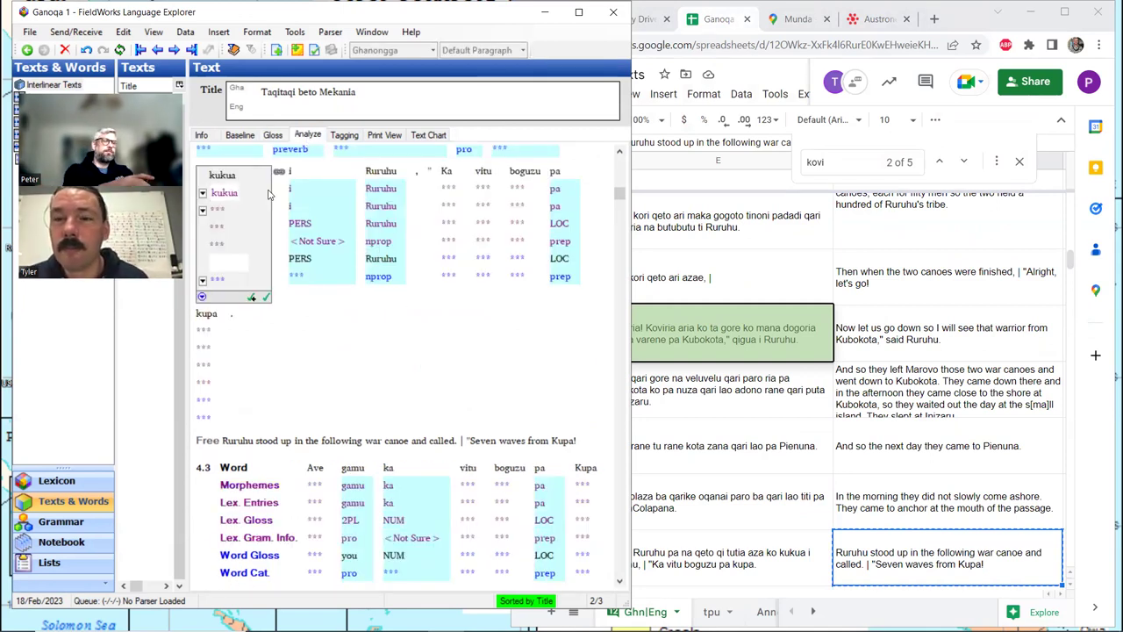
pyautogui.press('Left')
pyautogui.write('-')
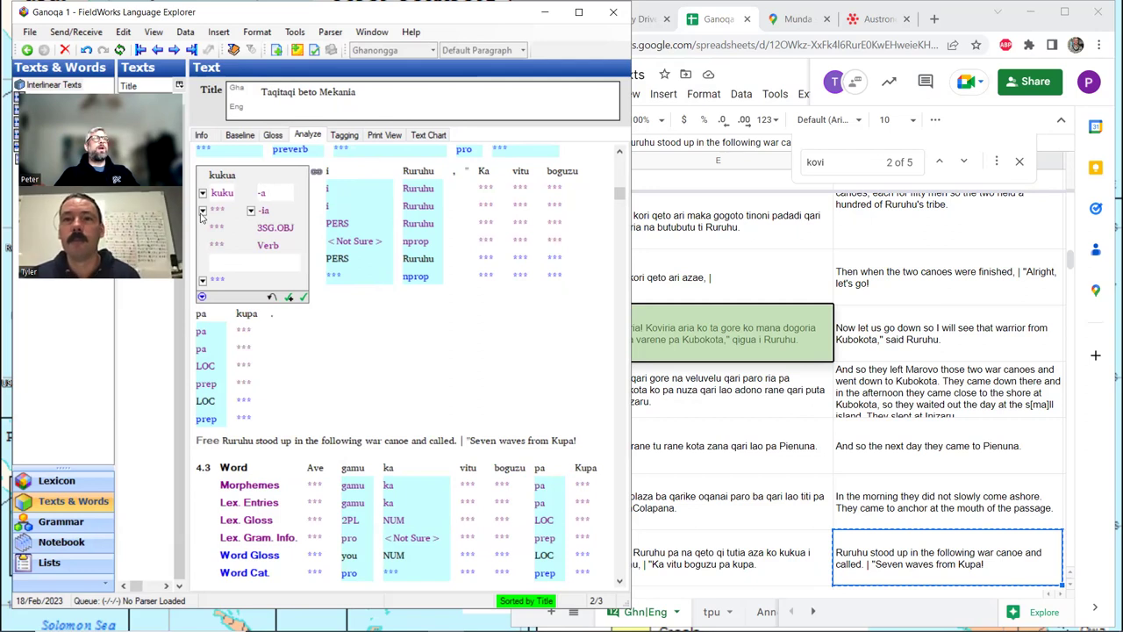
# - Create a new lexicon entry for the stem kuku with the gloss "call" and the category Verb
pyautogui.click(203, 210)
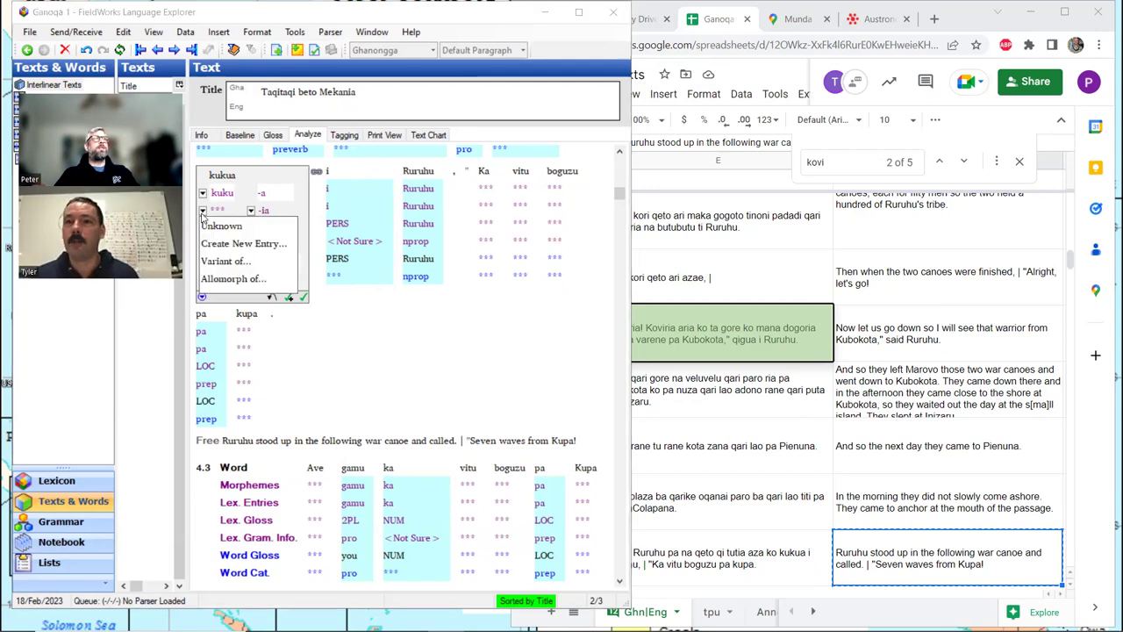
pyautogui.click(235, 243)
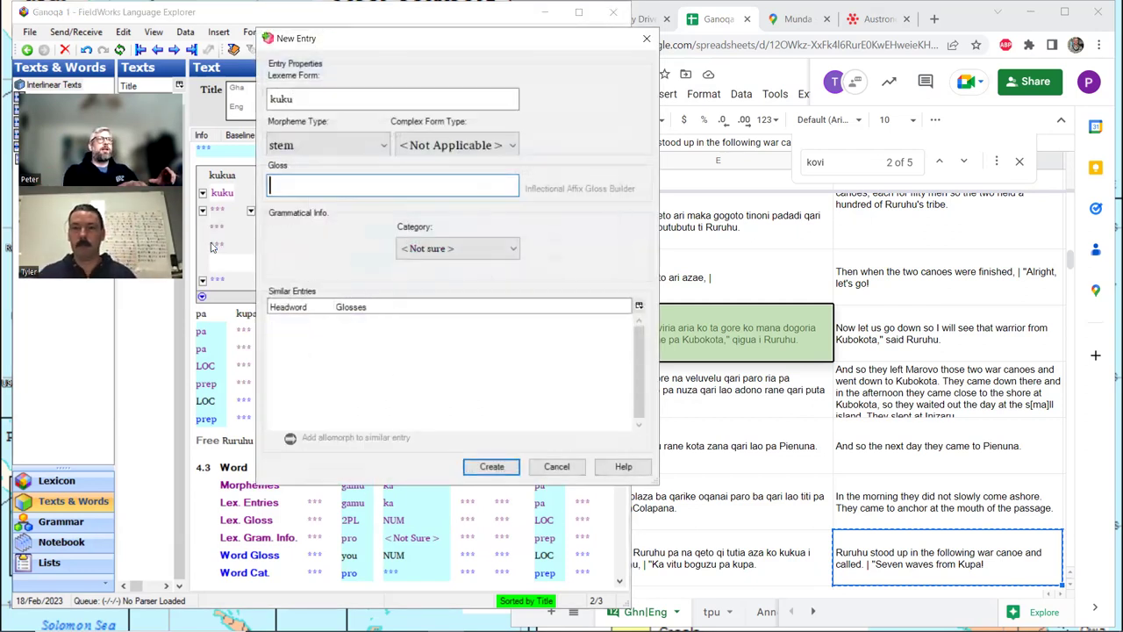
pyautogui.write('CALL')
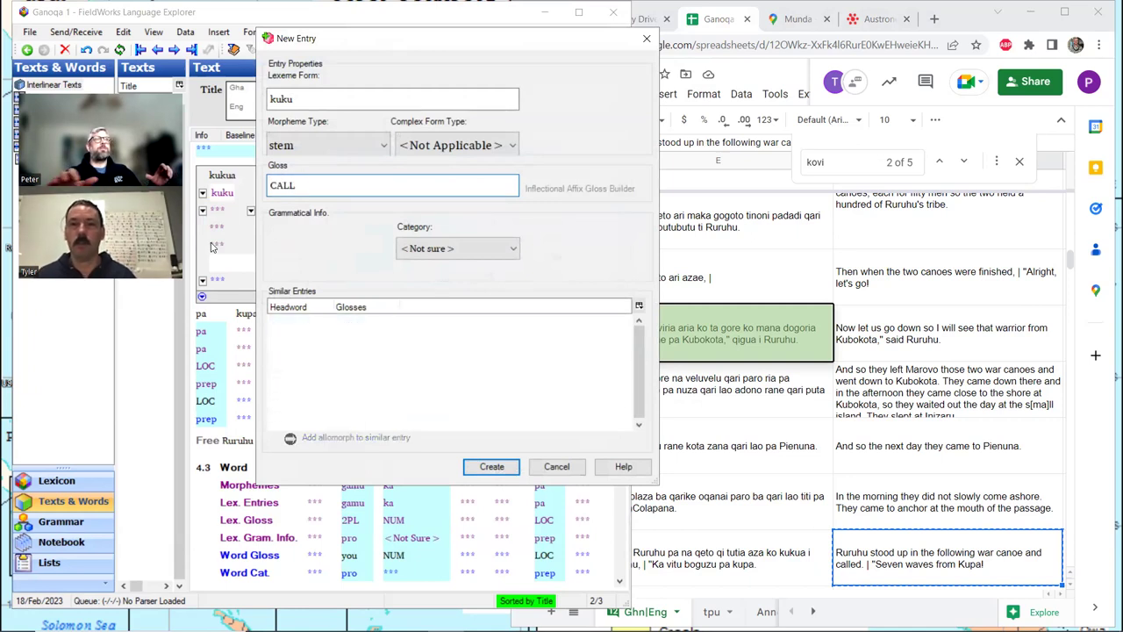
pyautogui.press('BackSpace')
pyautogui.press('BackSpace')
pyautogui.press('BackSpace')
pyautogui.press('BackSpace')
pyautogui.write('call')
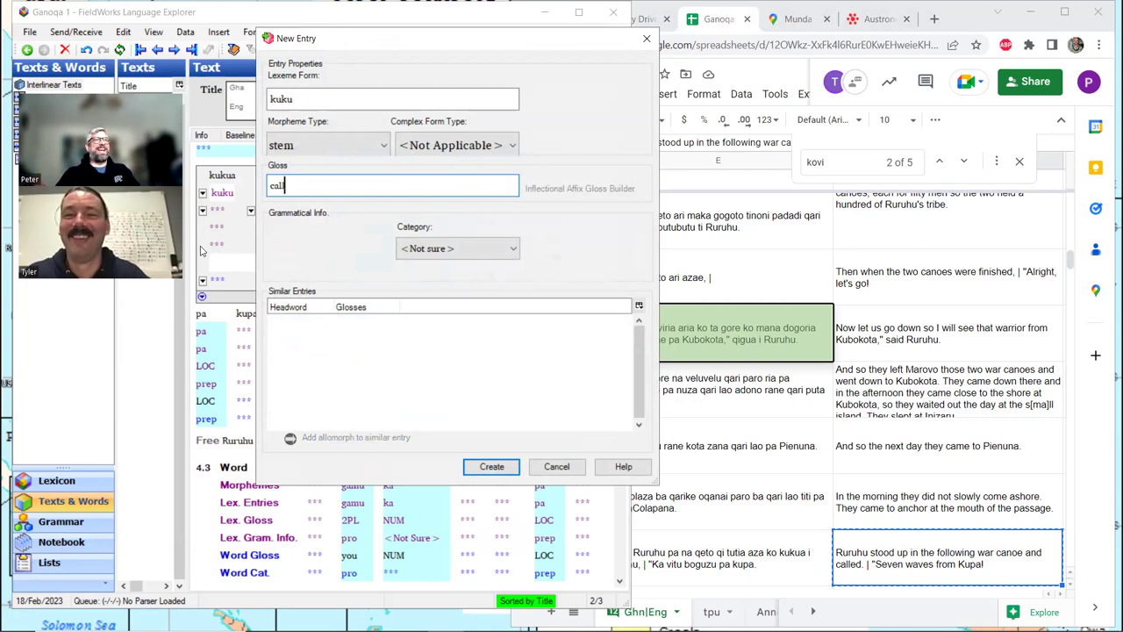
pyautogui.click(469, 249)
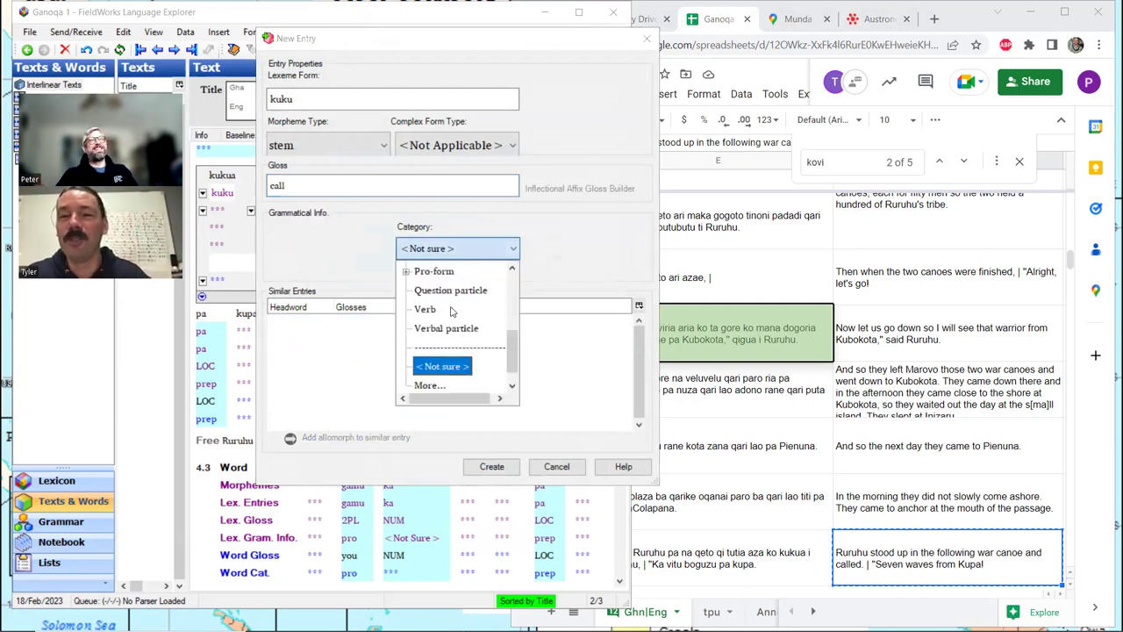
pyautogui.click(432, 313)
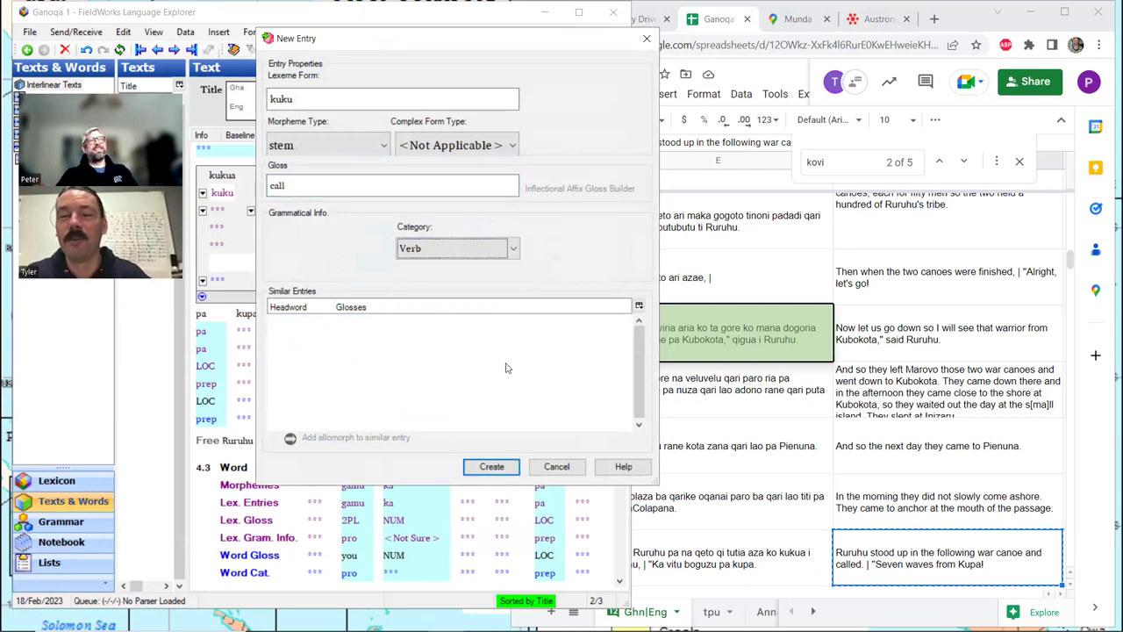
pyautogui.click(492, 467)
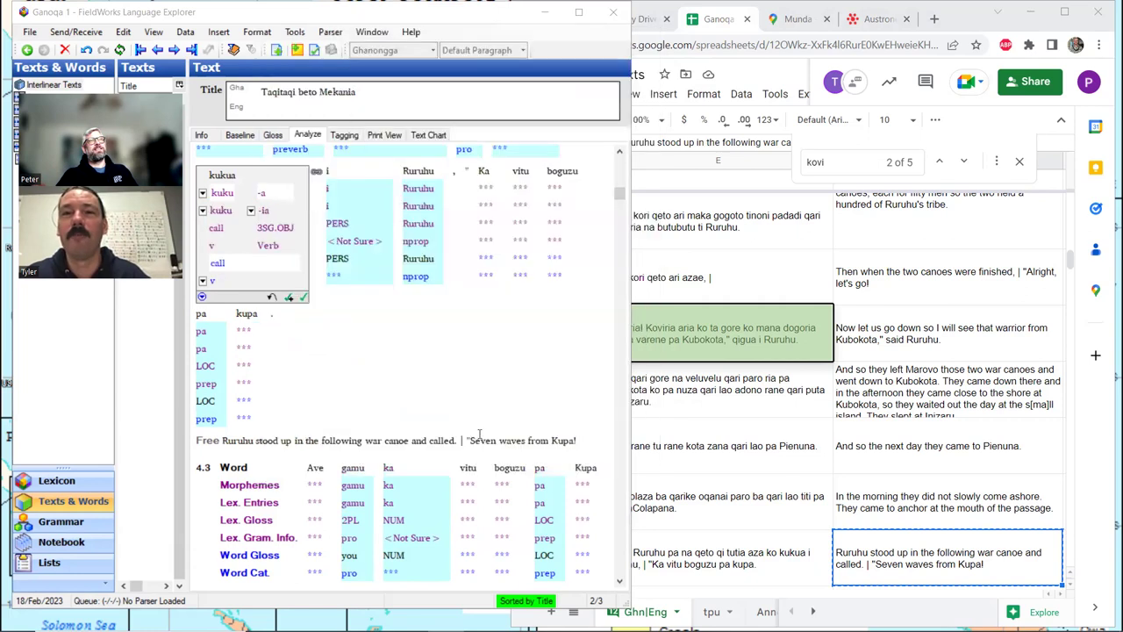
# - Create a new lexicon entry for the stem kupa in line 4.2 with the gloss "Kupa" and the category Proper Noun
pyautogui.click(245, 334)
pyautogui.click(203, 338)
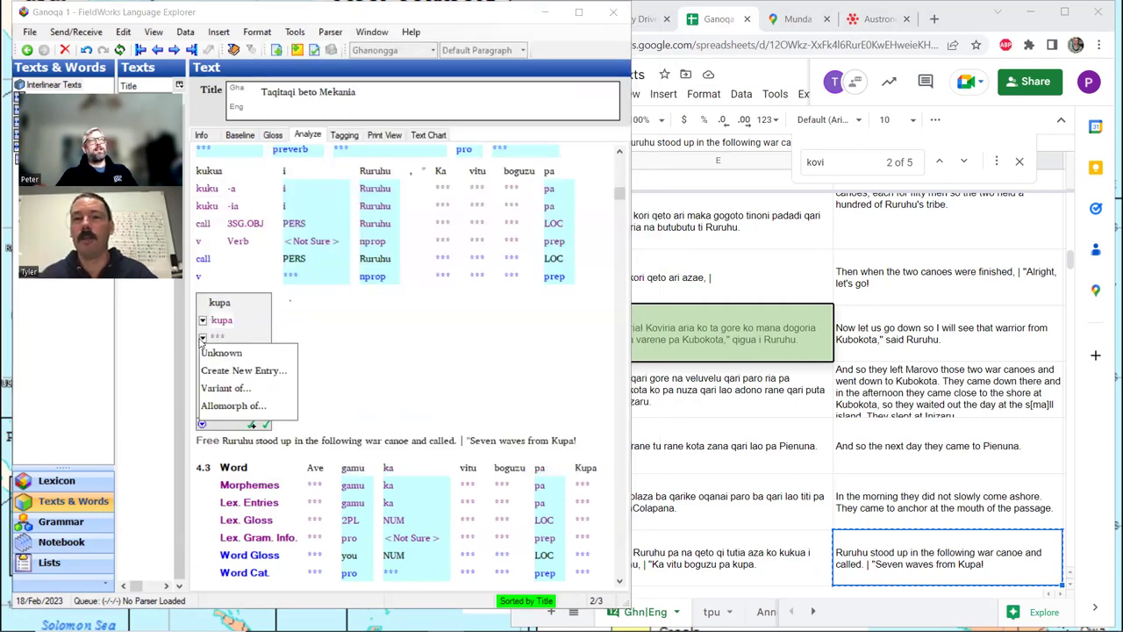
pyautogui.click(249, 371)
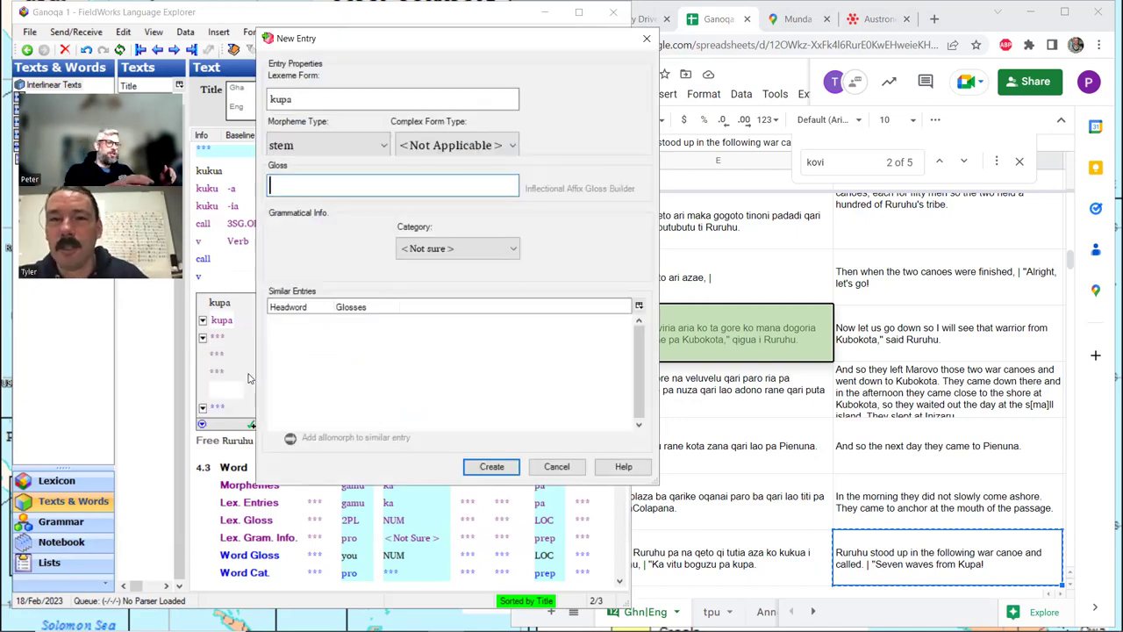
pyautogui.write('kupa')
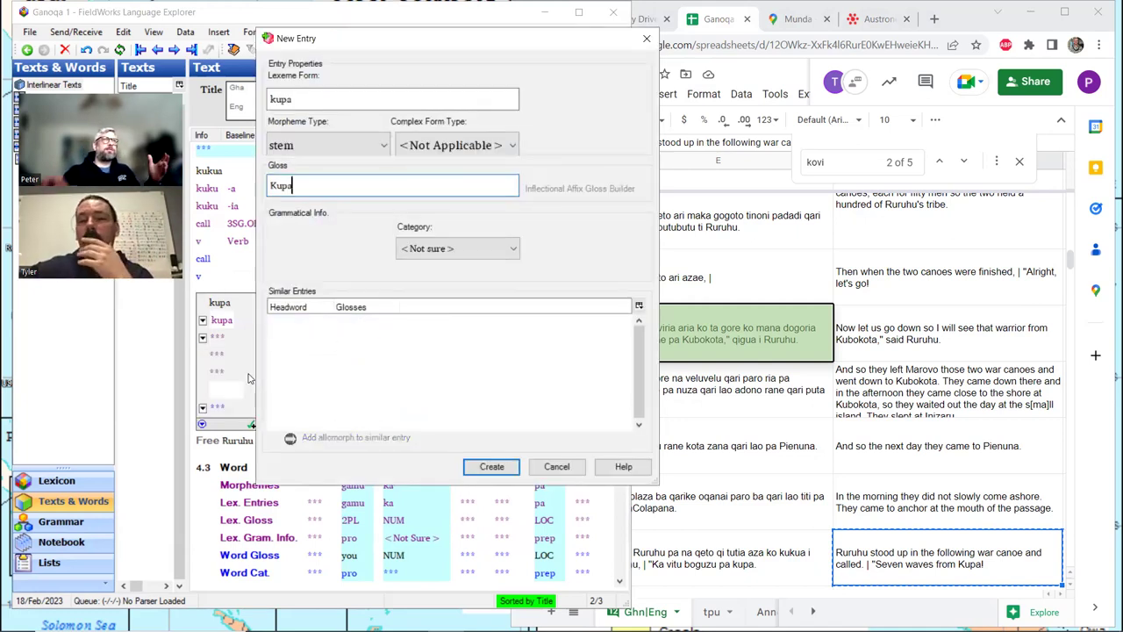
pyautogui.click(457, 248)
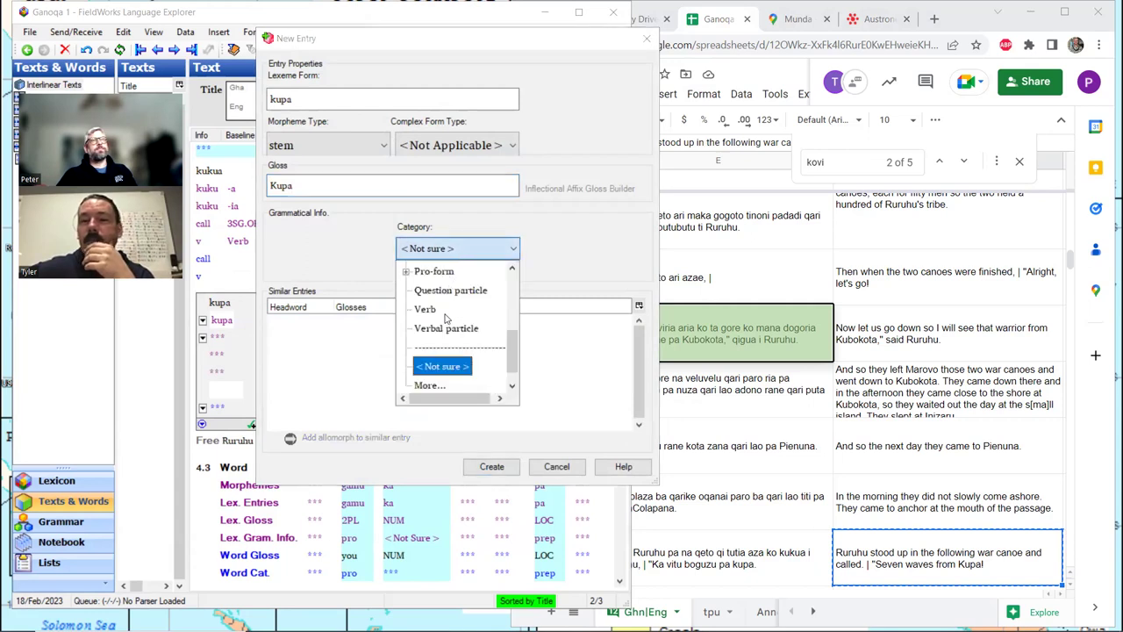
pyautogui.scroll(2, 445, 318)
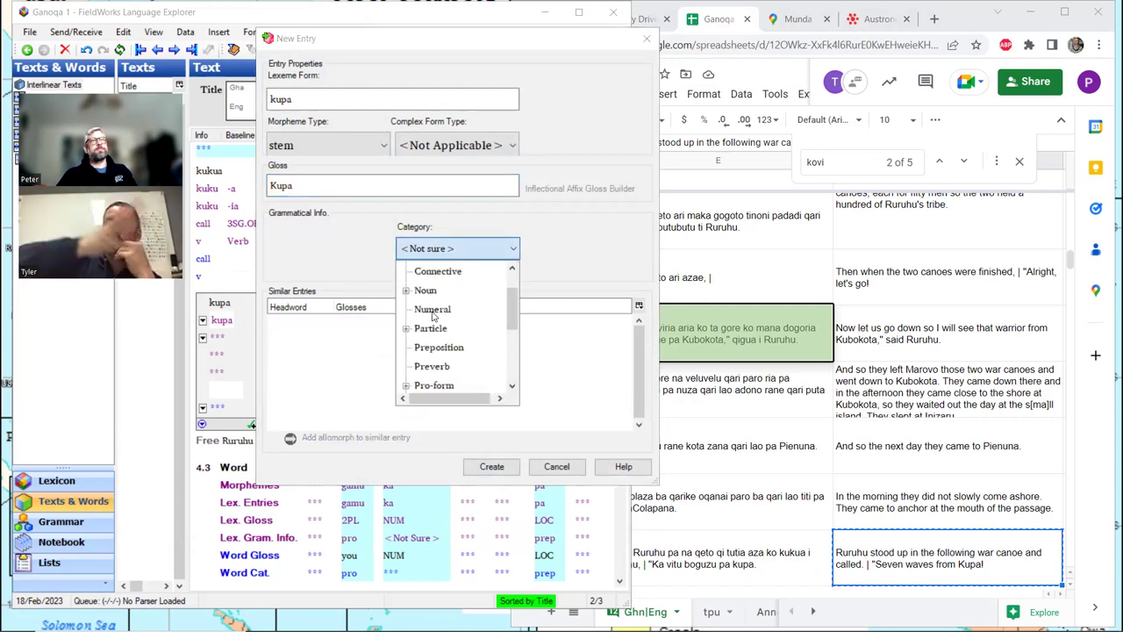
pyautogui.scroll(-1, 432, 318)
pyautogui.scroll(-1, 433, 317)
pyautogui.scroll(3, 433, 318)
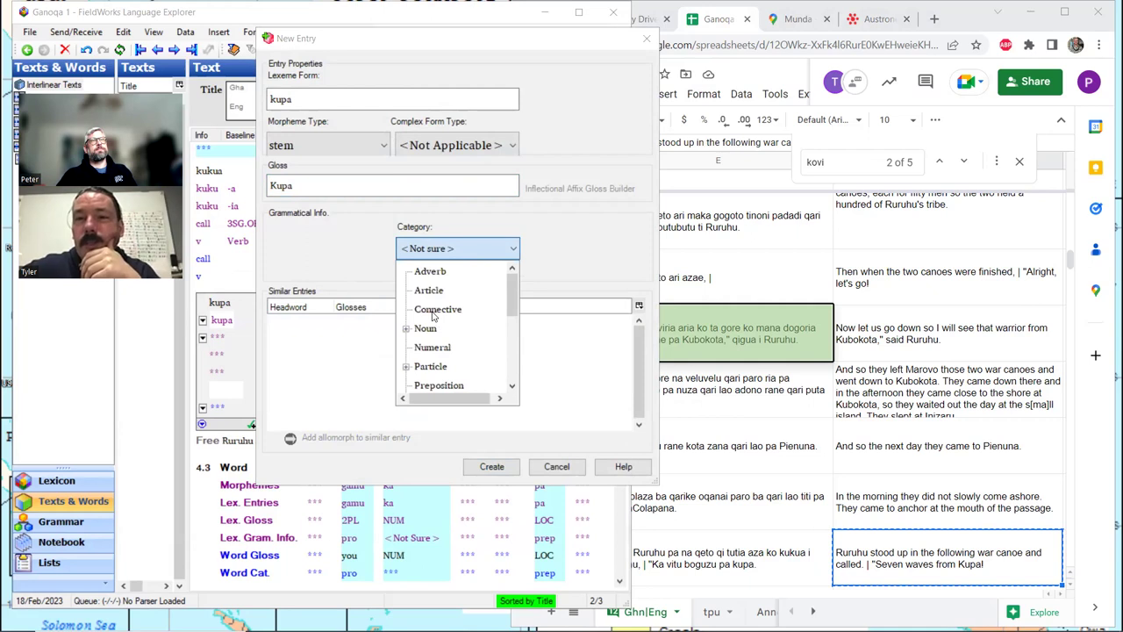
pyautogui.click(406, 329)
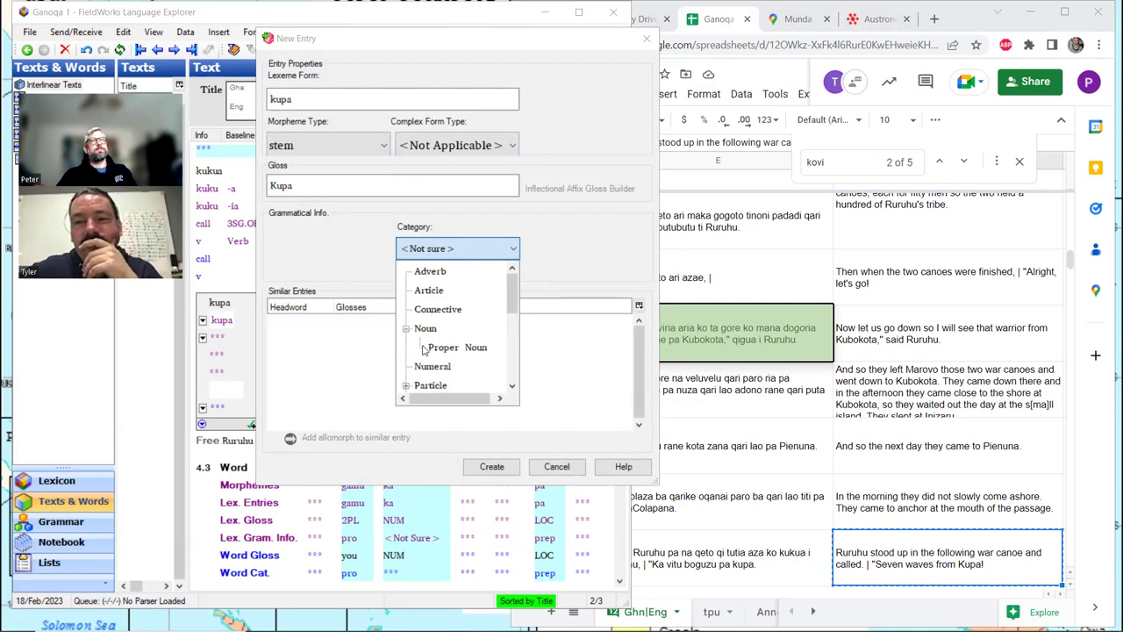
pyautogui.click(450, 347)
pyautogui.click(491, 466)
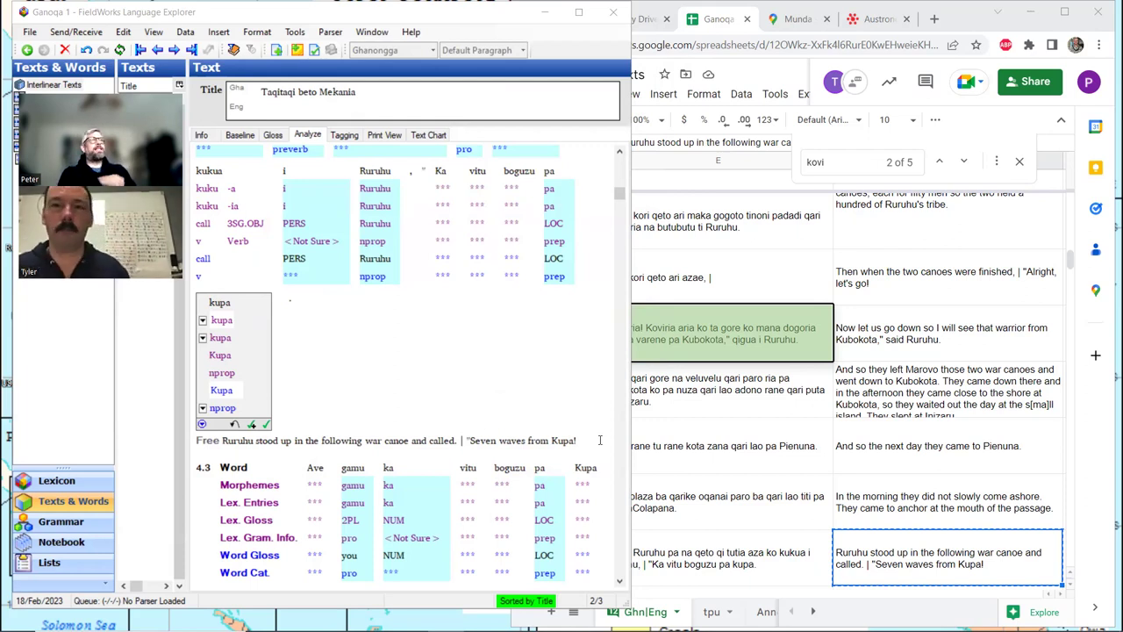
# - Review the word glosses and free translations of lines 3.4 to 4.5 in the gloss view
pyautogui.click(274, 136)
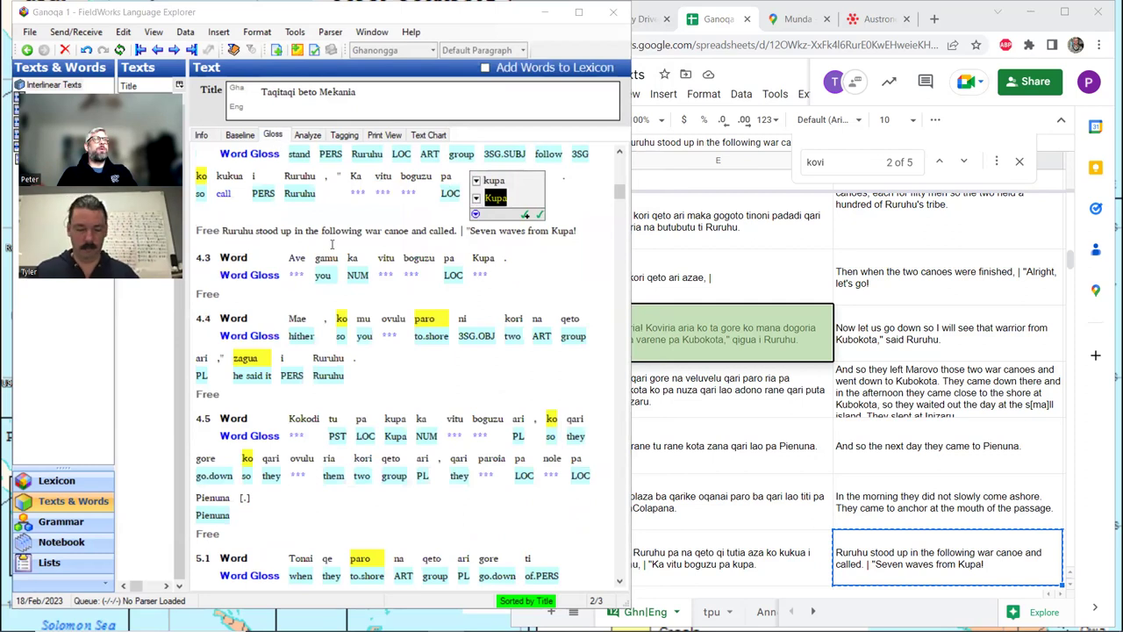
pyautogui.scroll(3, 330, 244)
pyautogui.click(581, 384)
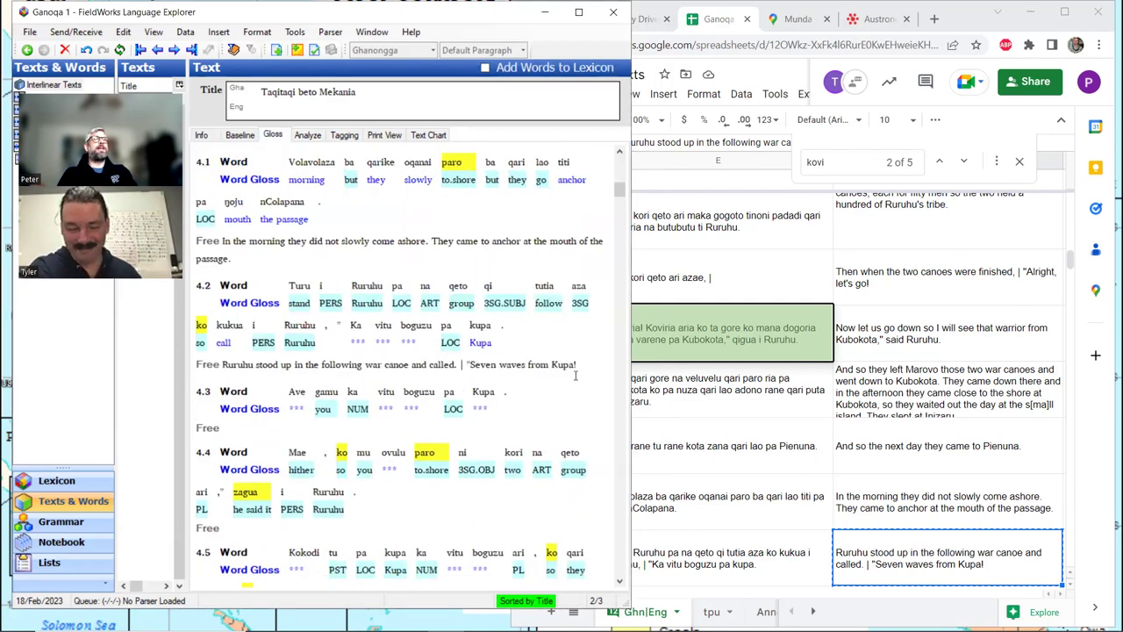
pyautogui.click(577, 369)
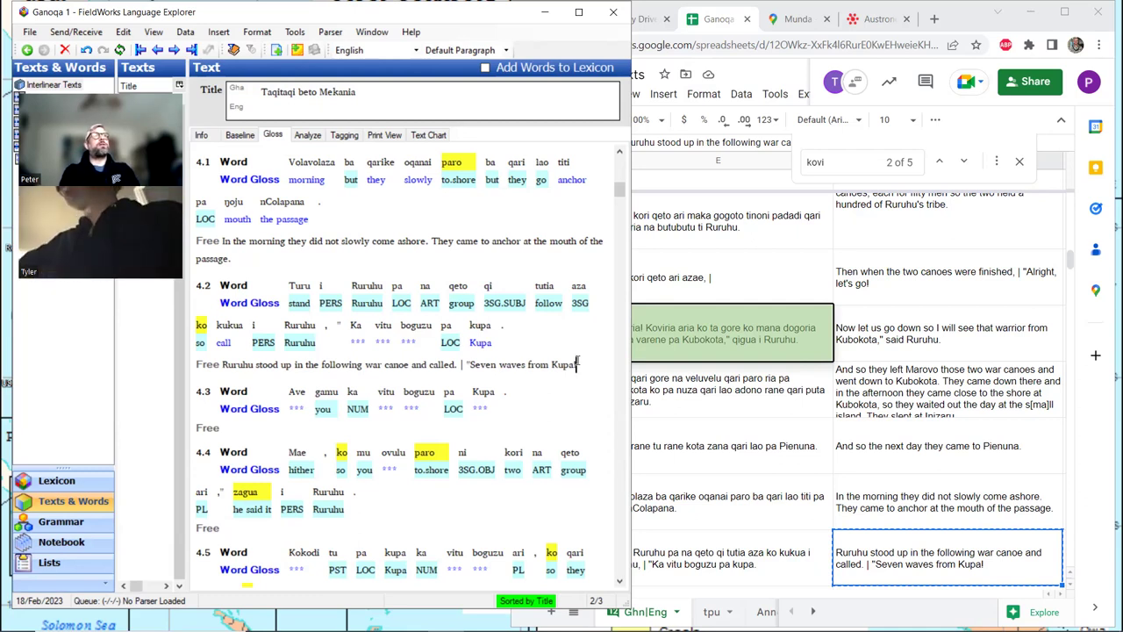
pyautogui.click(577, 363)
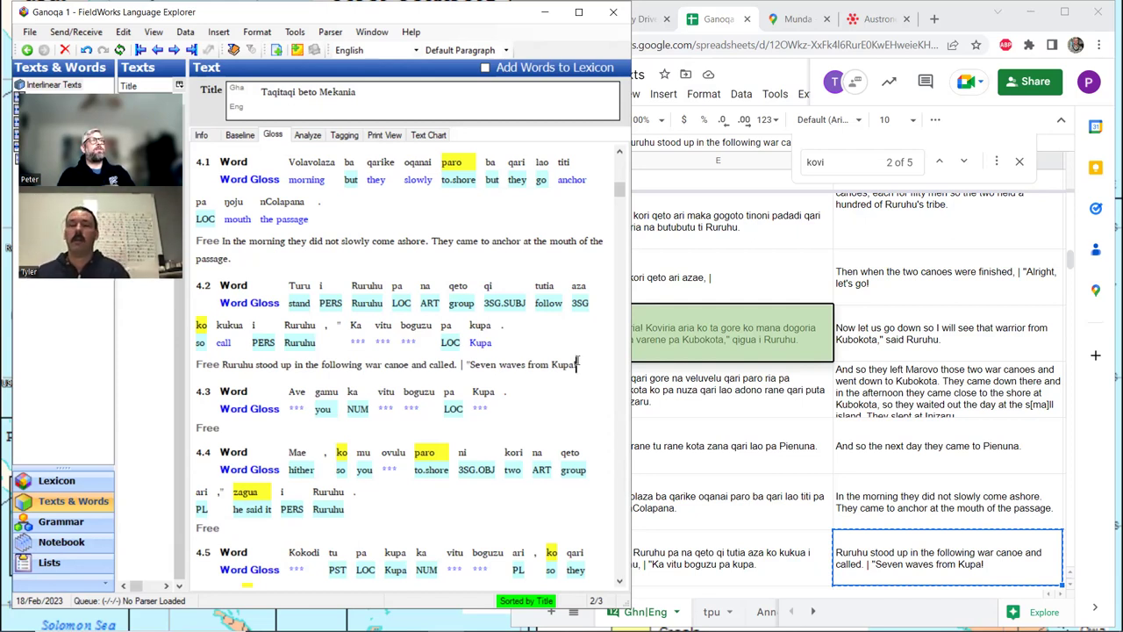
pyautogui.scroll(2, 459, 250)
pyautogui.scroll(4, 459, 250)
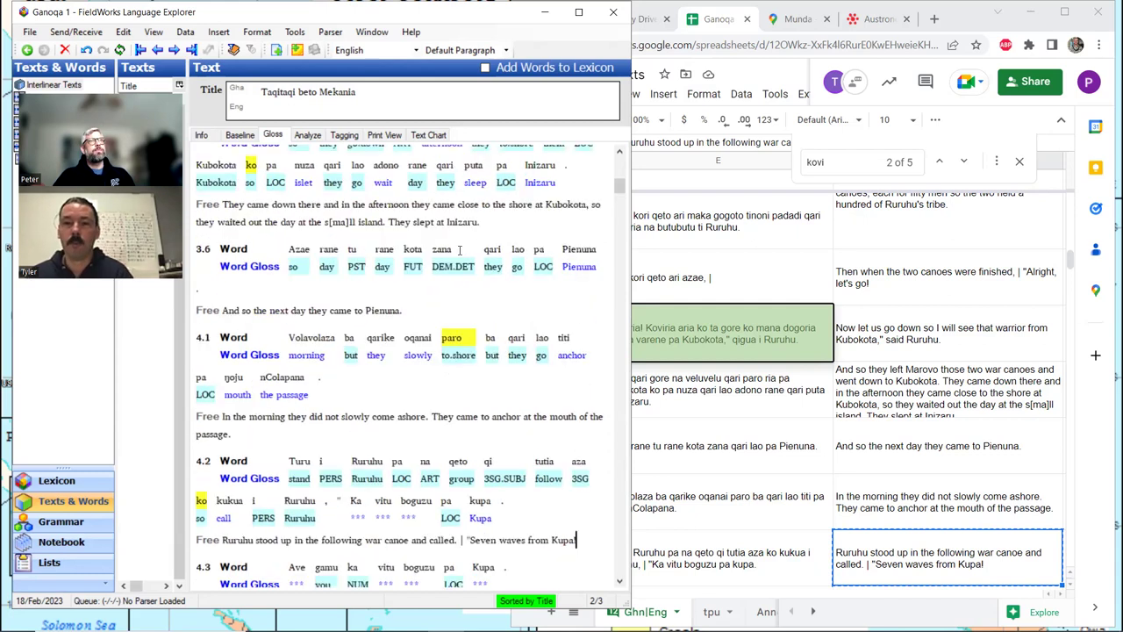
pyautogui.scroll(4, 459, 250)
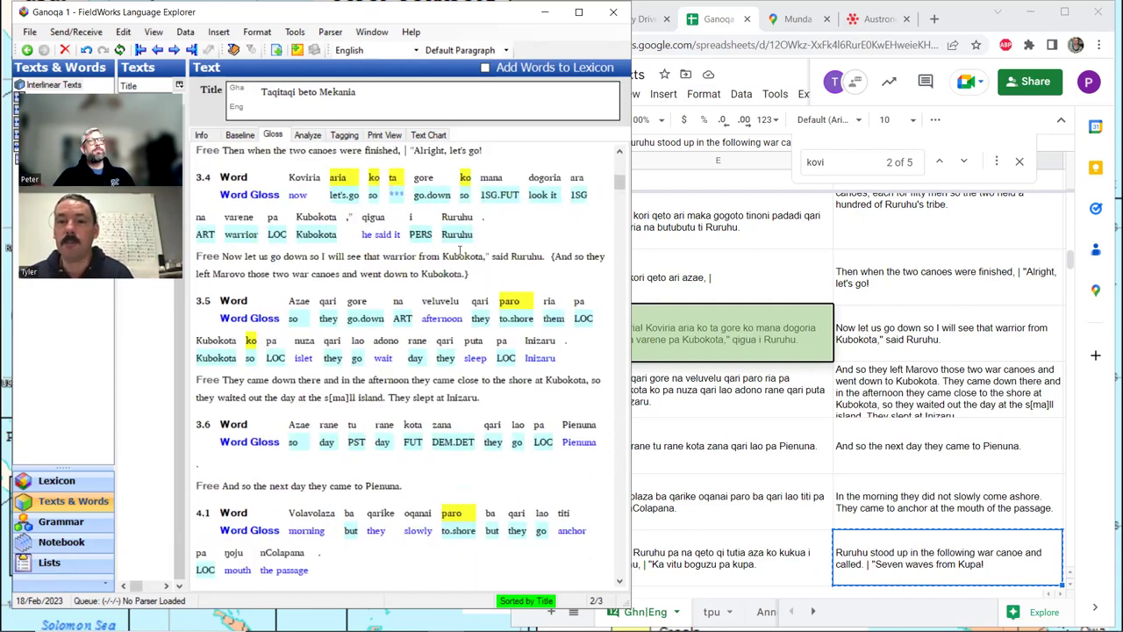
pyautogui.scroll(-10, 459, 250)
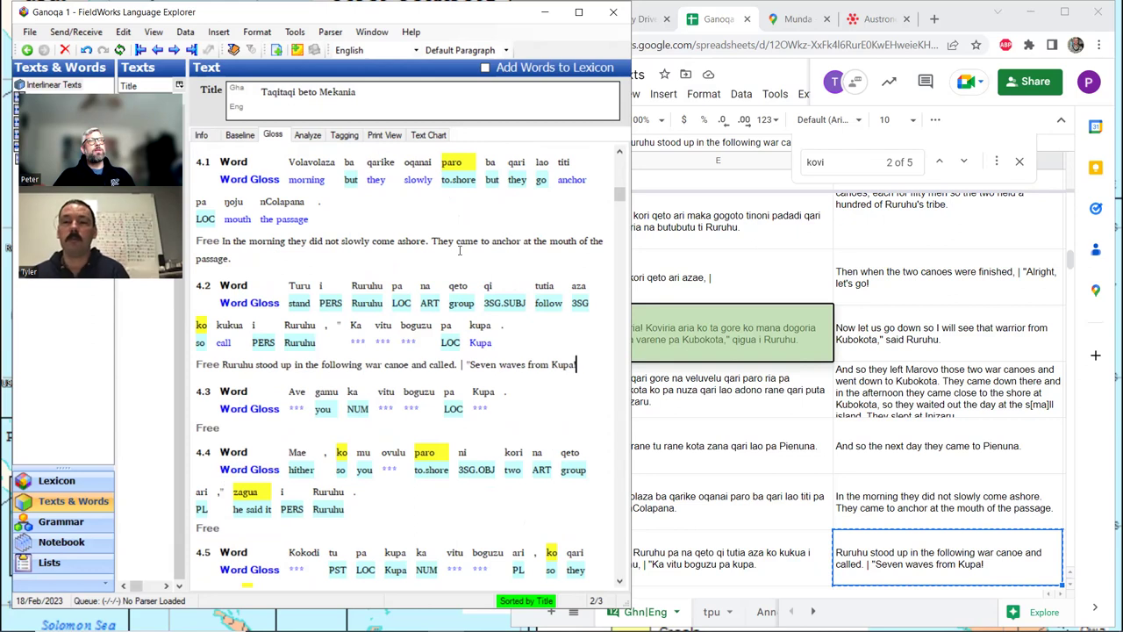
pyautogui.scroll(-2, 459, 250)
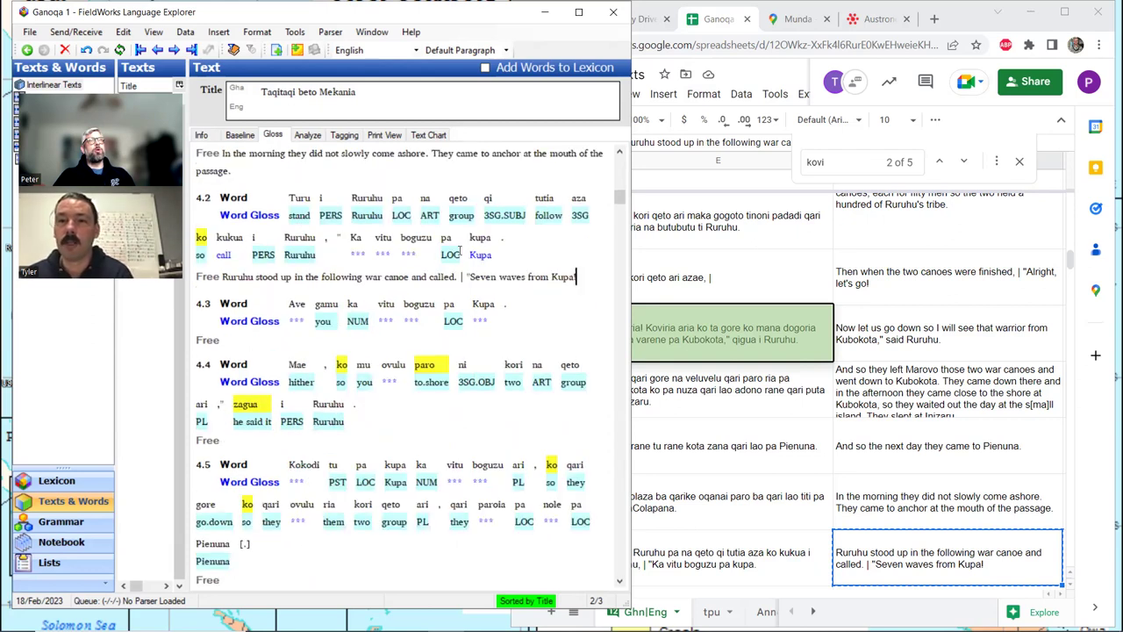
pyautogui.scroll(2, 459, 250)
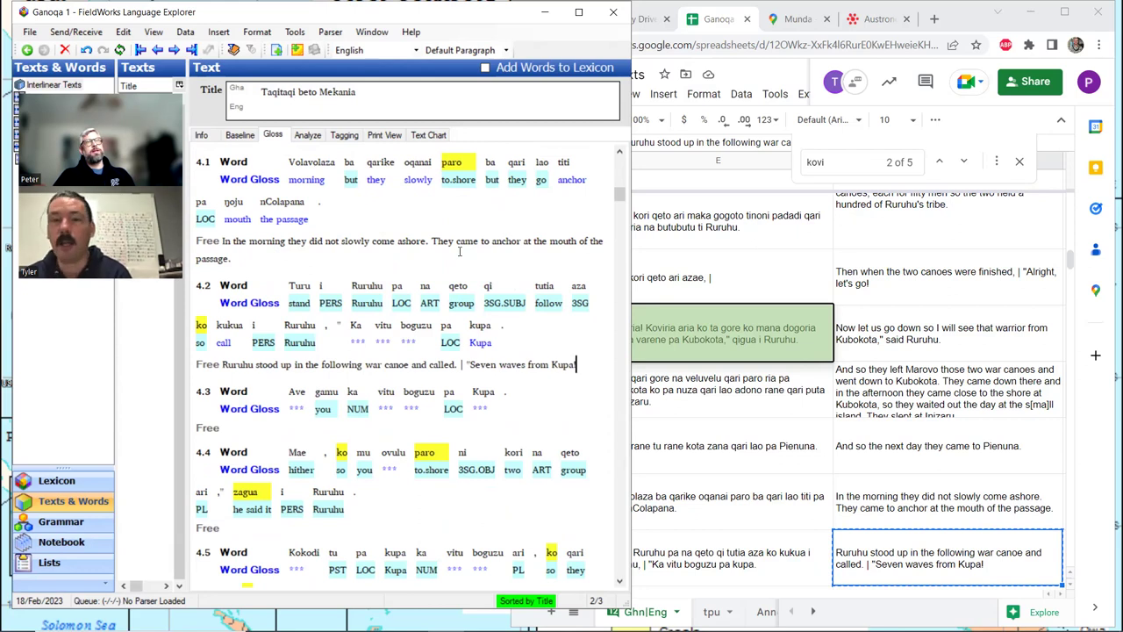
# - Change the morpheme form of Ka in line 4.2 to lowercase ka in the analysis view, and move on to the word vitu
pyautogui.click(360, 328)
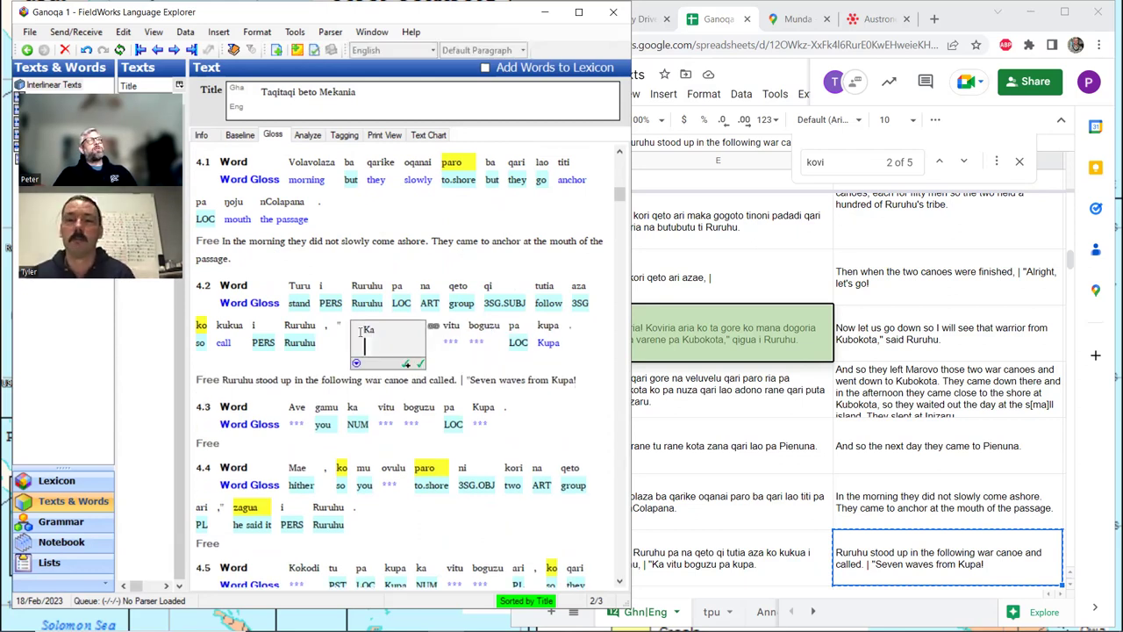
pyautogui.click(303, 136)
pyautogui.click(456, 193)
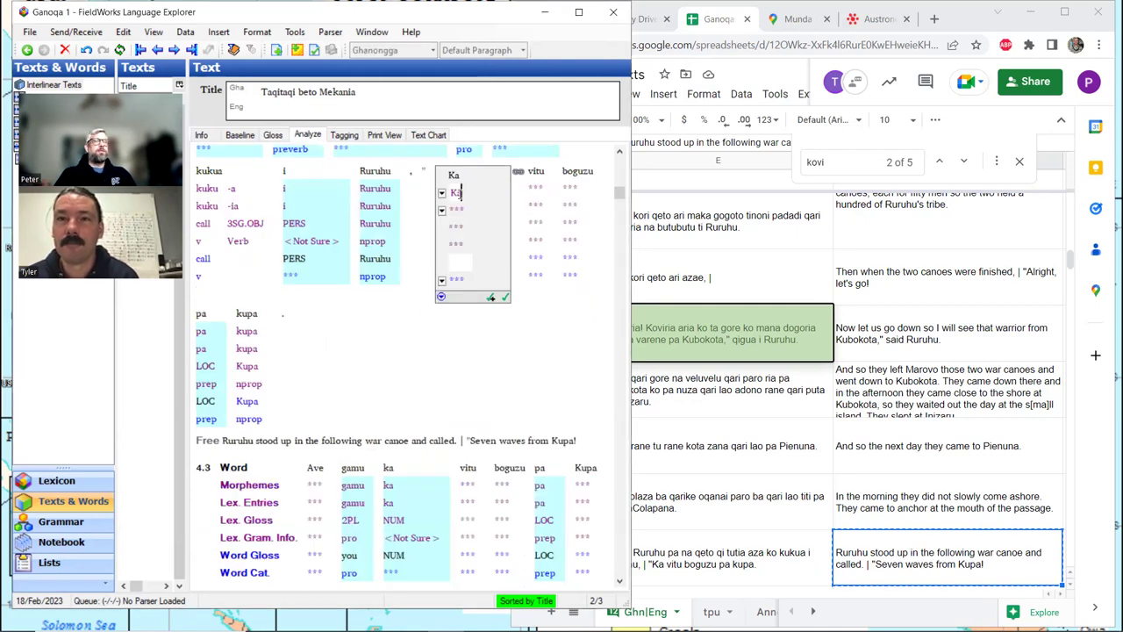
pyautogui.write('k')
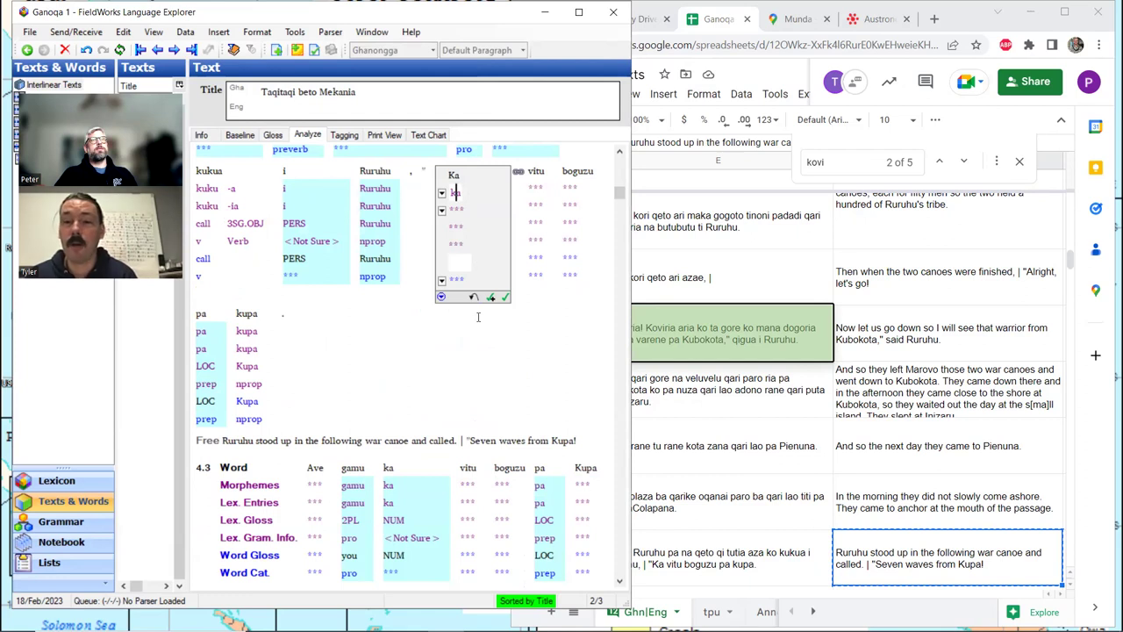
pyautogui.click(471, 196)
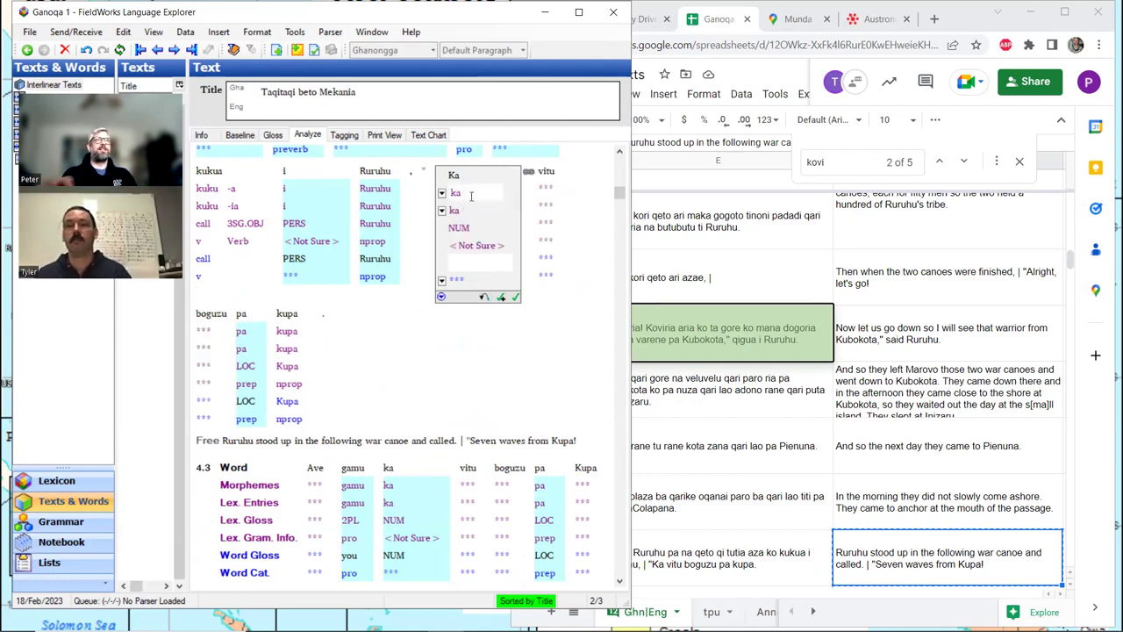
pyautogui.click(552, 188)
pyautogui.click(518, 210)
pyautogui.click(532, 259)
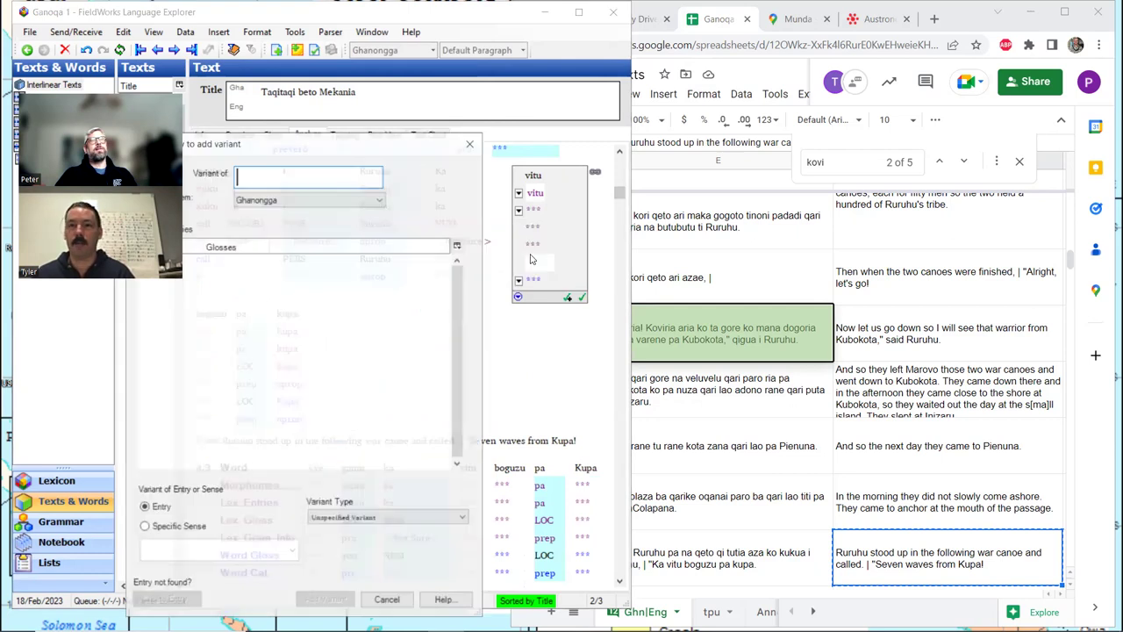
pyautogui.press('Escape')
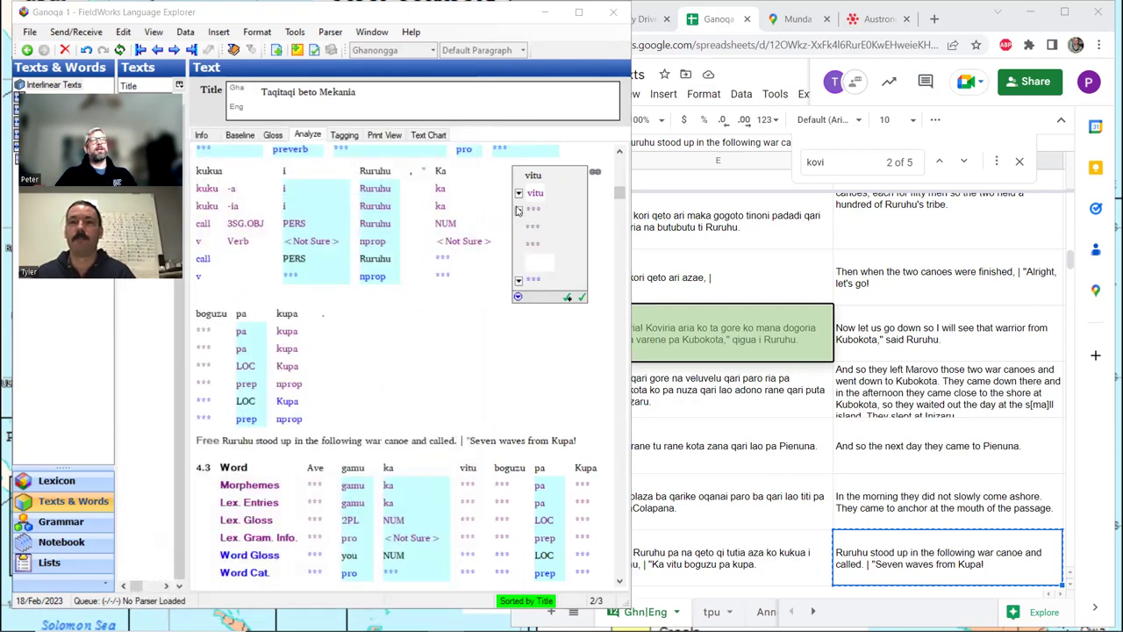
# - Start a new lexicon entry for the stem vitu in line 4.2 and gloss it "seven"
pyautogui.click(518, 212)
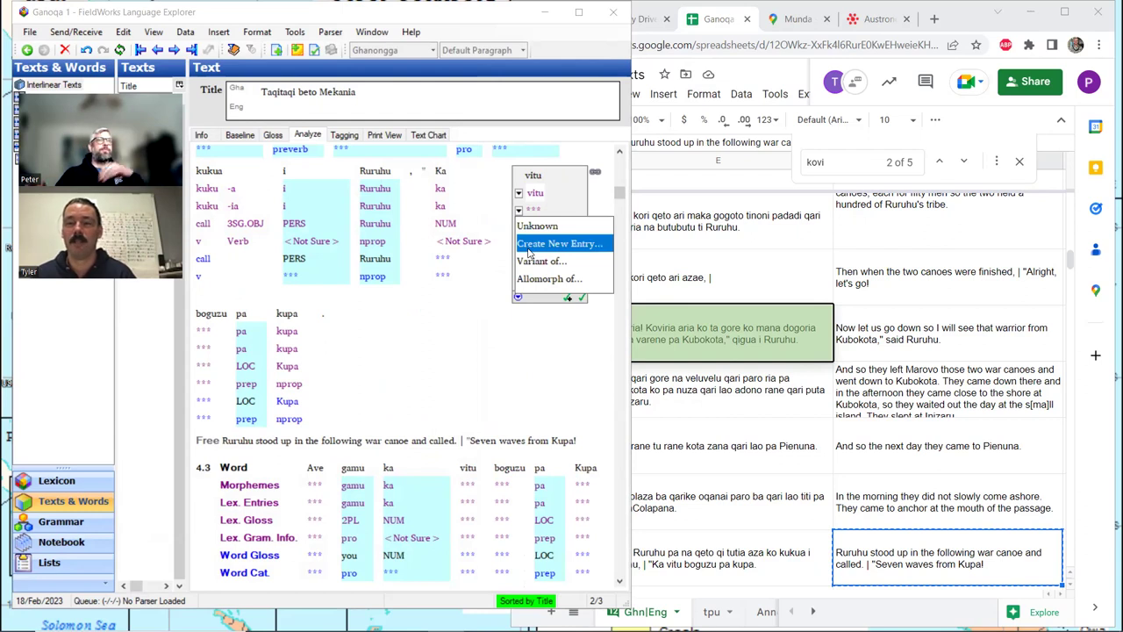
pyautogui.click(529, 252)
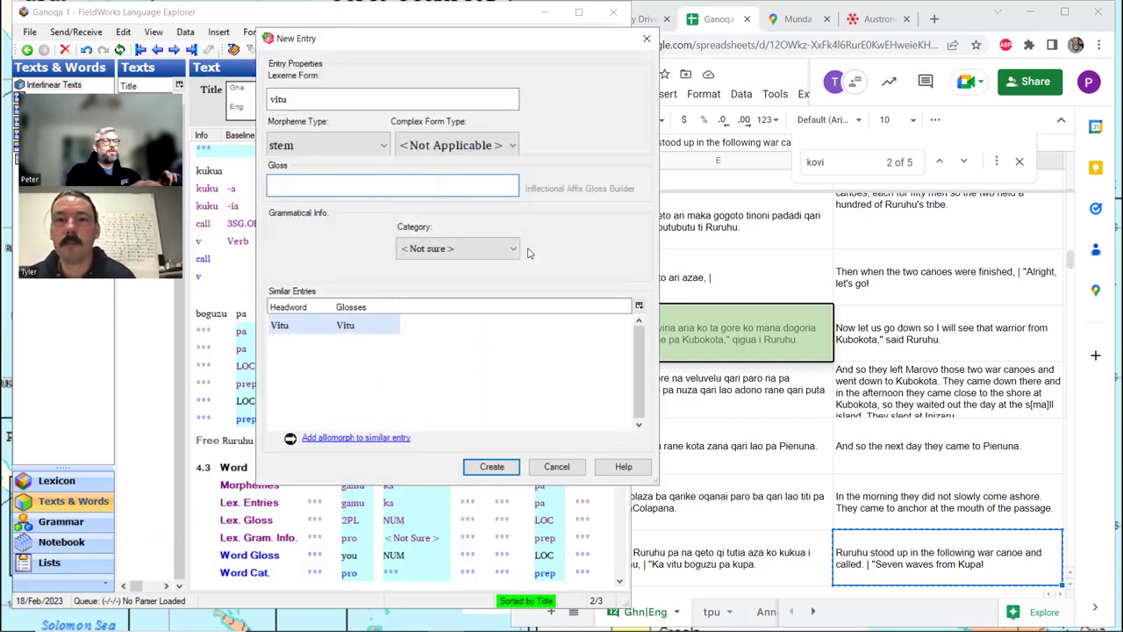
pyautogui.write('se')
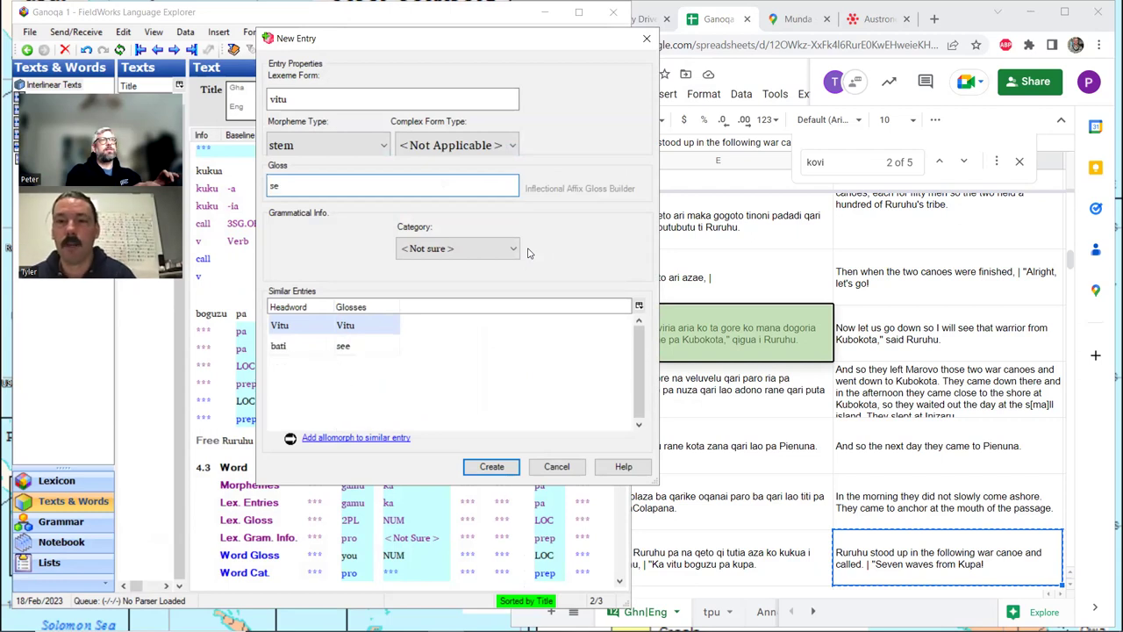
pyautogui.write('ven')
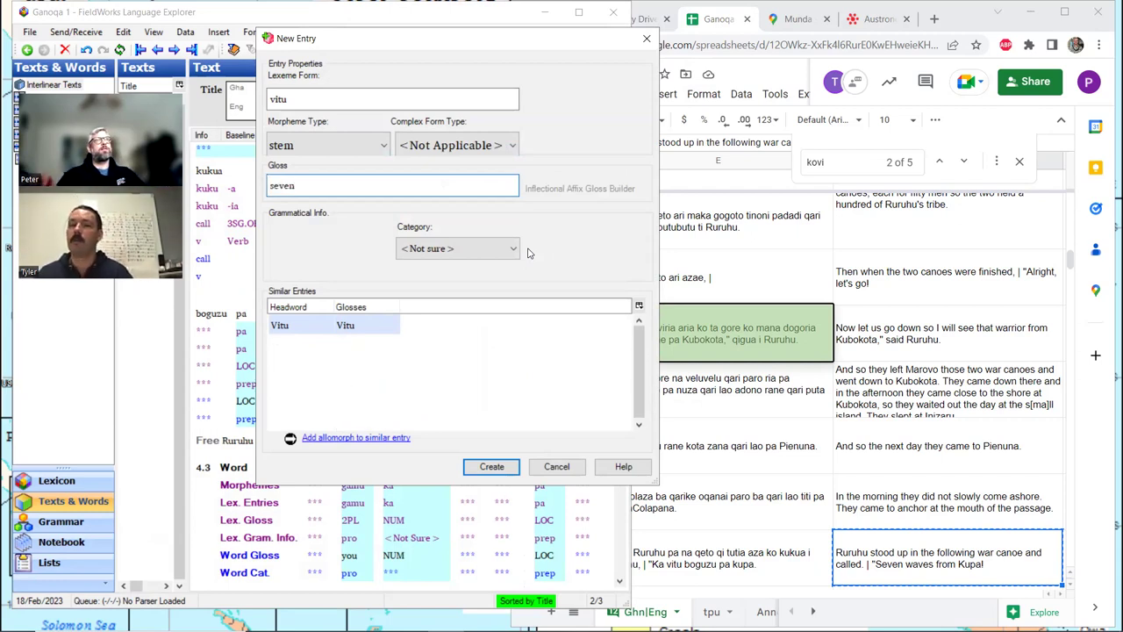
pyautogui.press('Tab')
# - Add Cardinal numeral from the grammatical category catalog as the category of vitu, and create the entry
pyautogui.click(514, 249)
pyautogui.scroll(2, 426, 329)
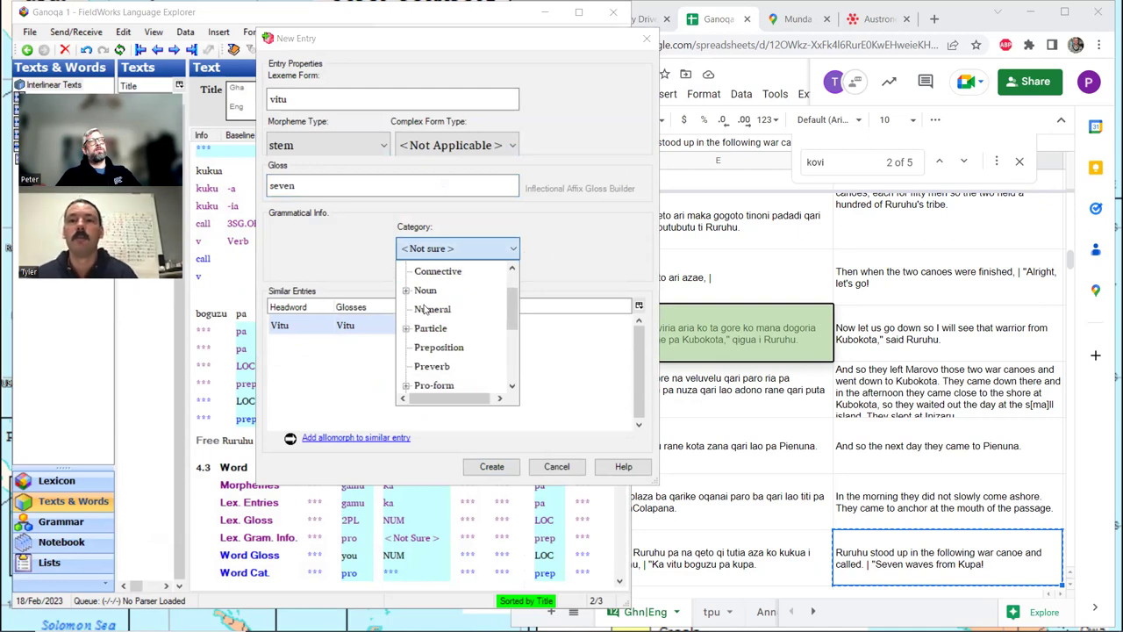
pyautogui.scroll(-3, 449, 326)
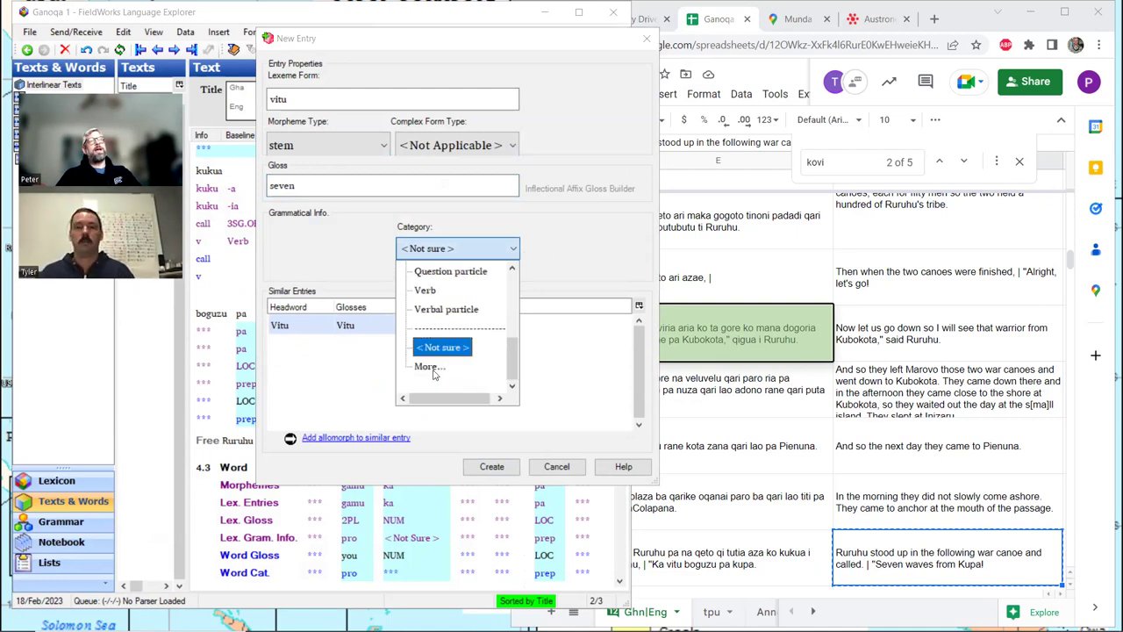
pyautogui.click(434, 373)
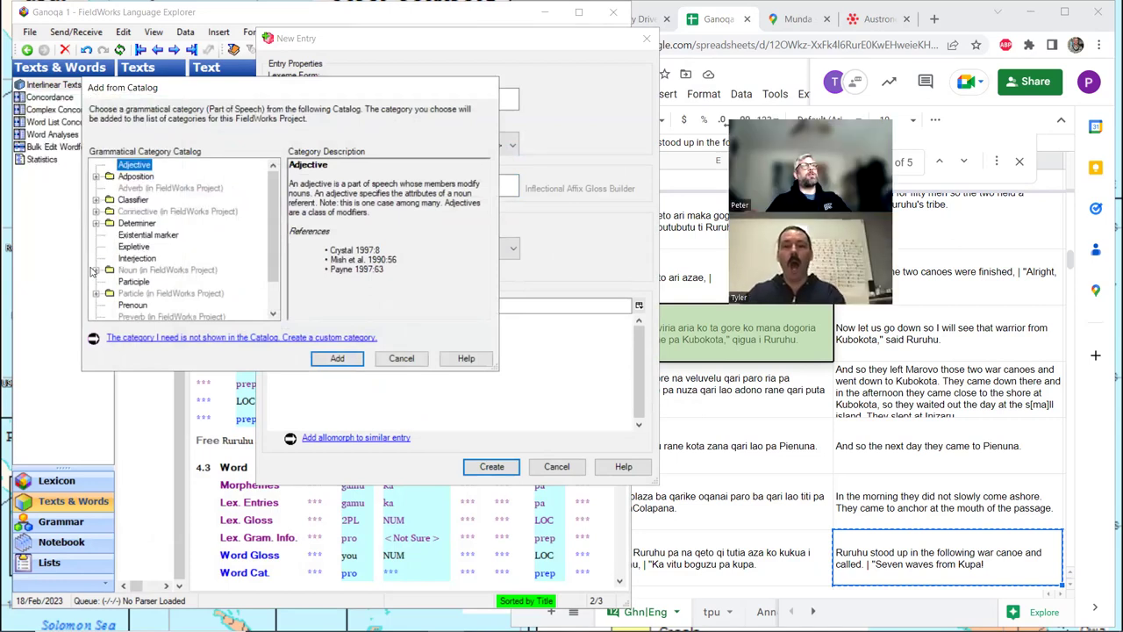
pyautogui.scroll(-1, 90, 221)
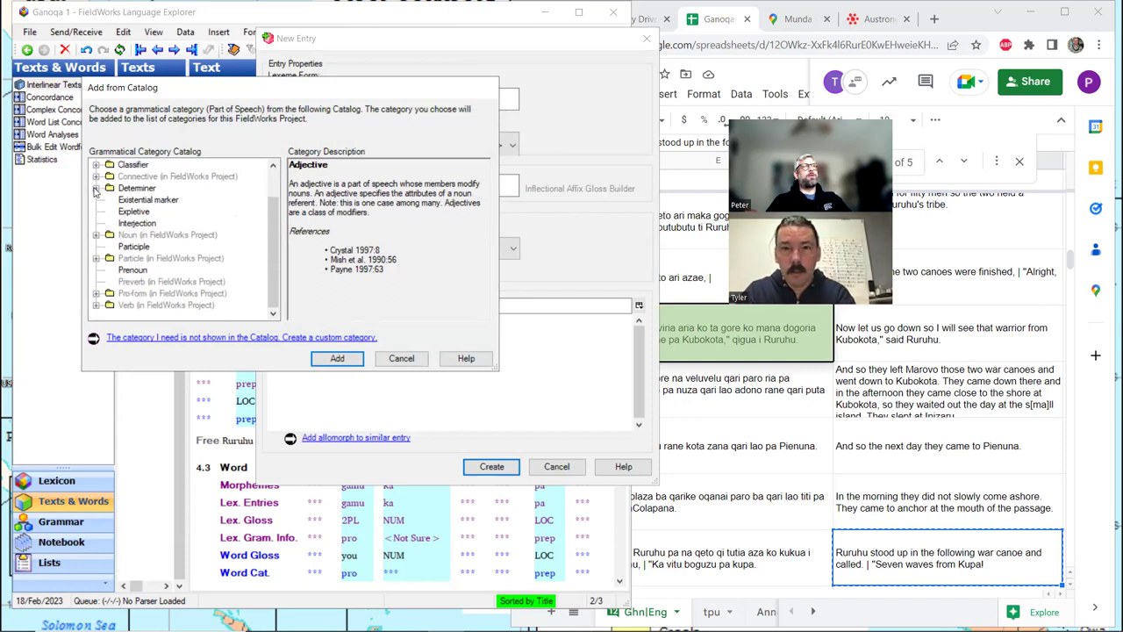
pyautogui.click(97, 189)
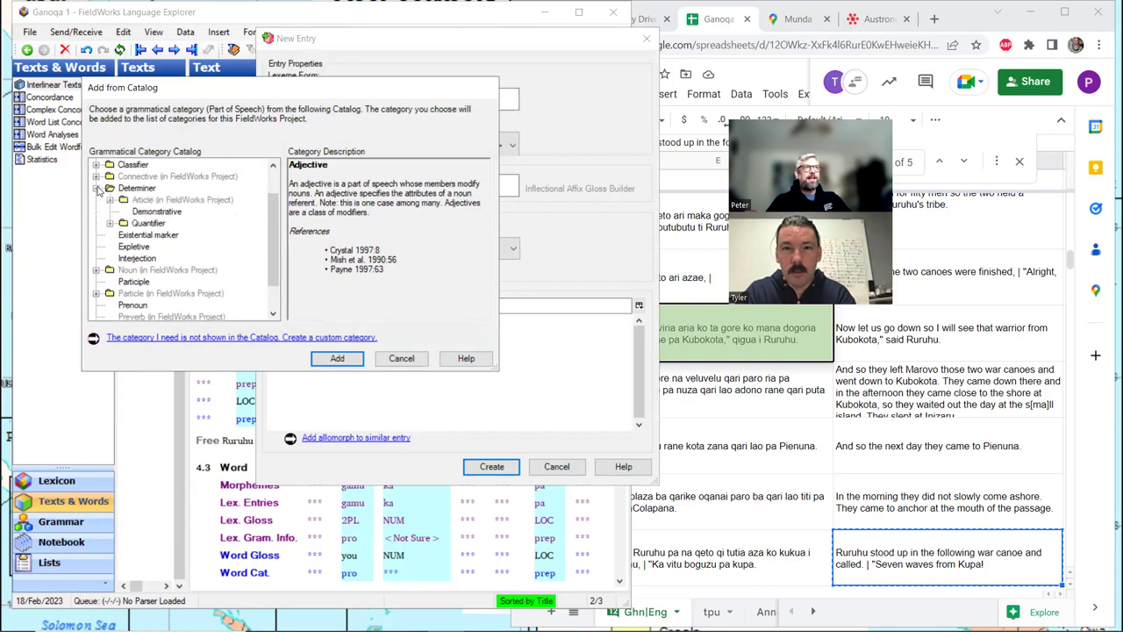
pyautogui.click(110, 224)
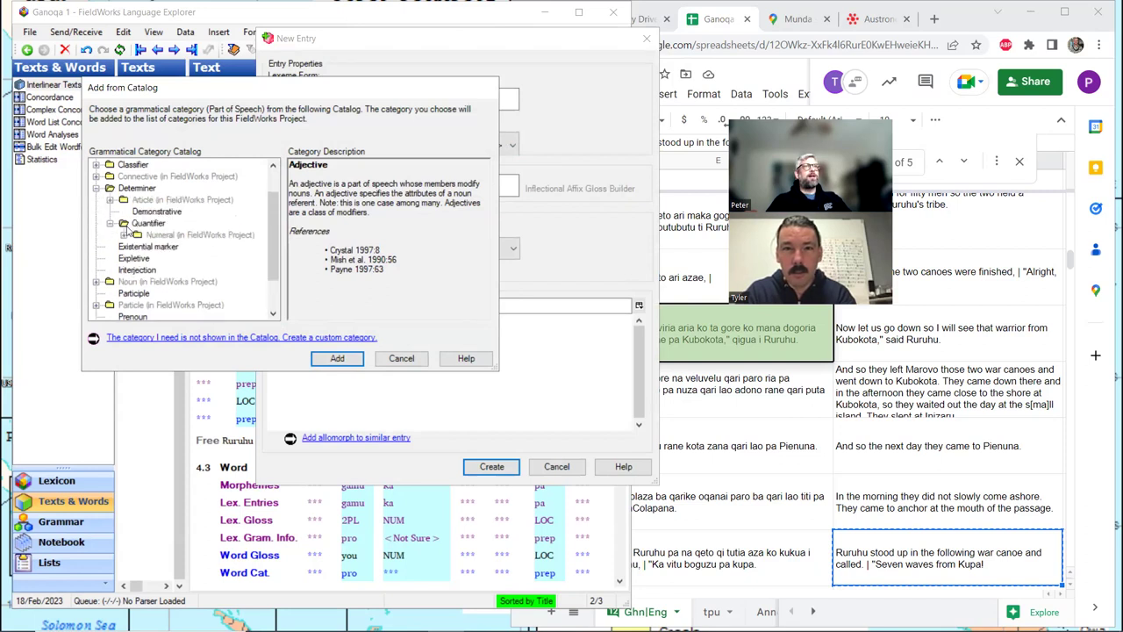
pyautogui.click(124, 236)
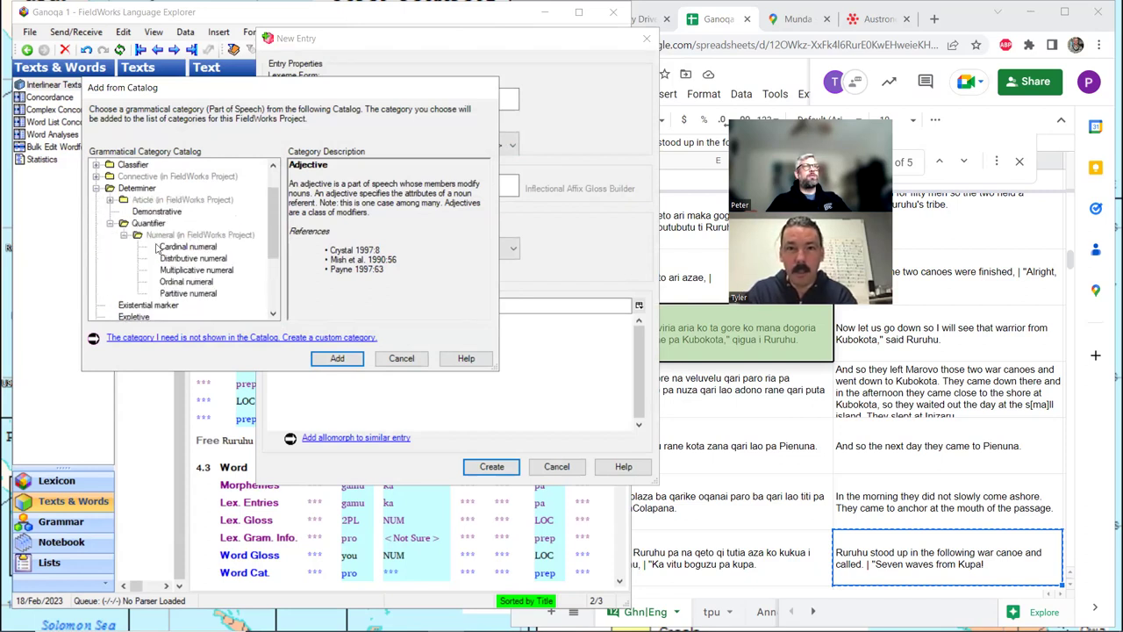
pyautogui.click(171, 247)
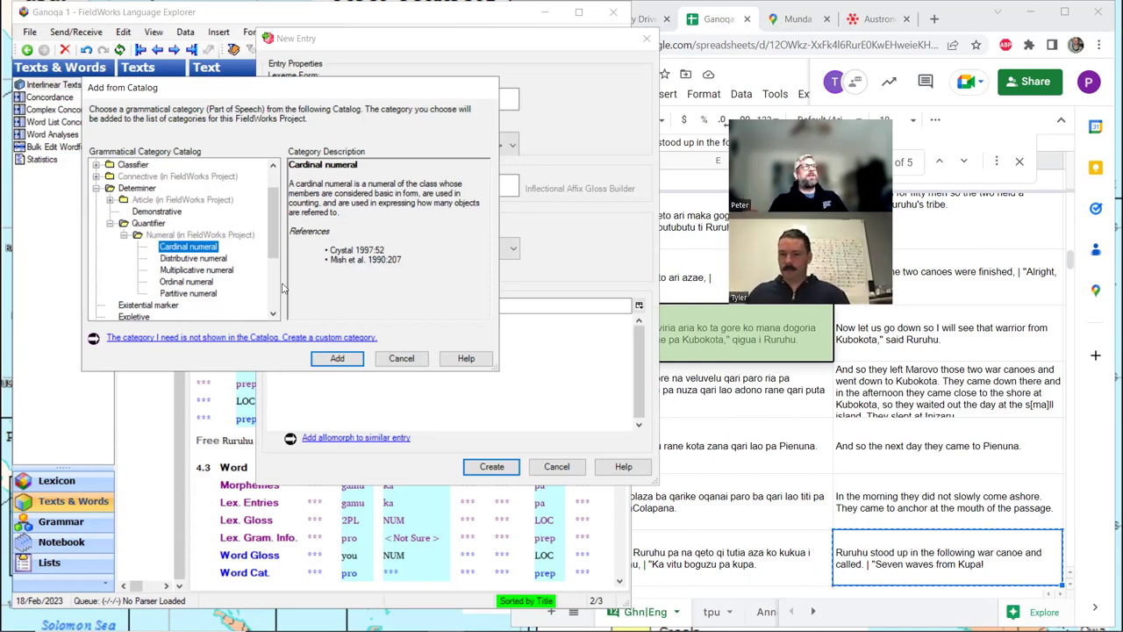
pyautogui.click(338, 359)
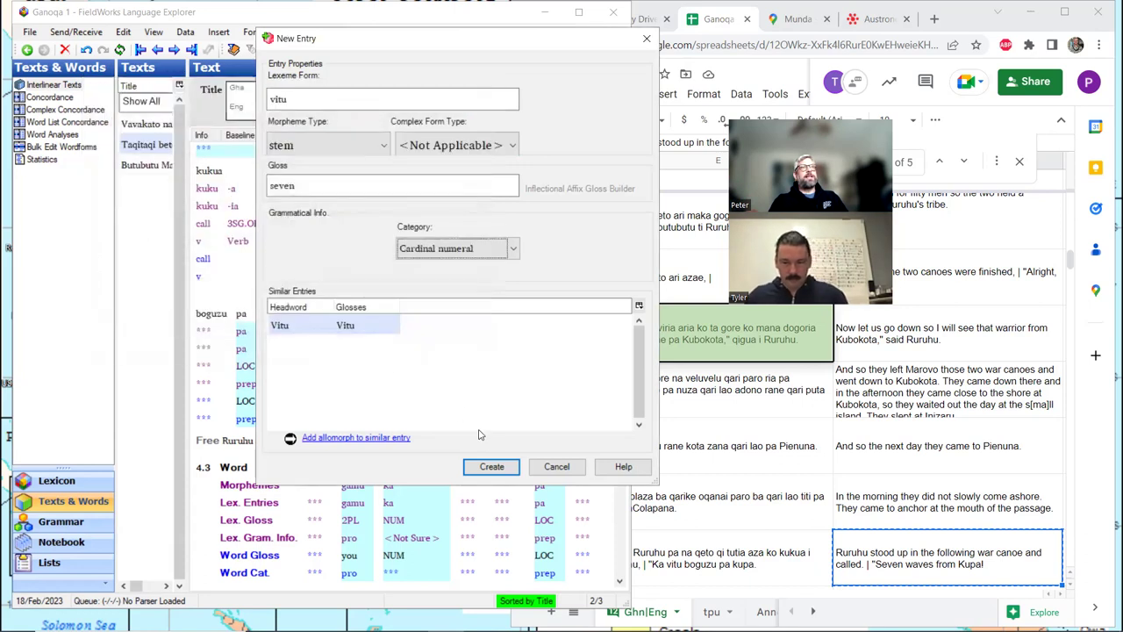
pyautogui.click(504, 474)
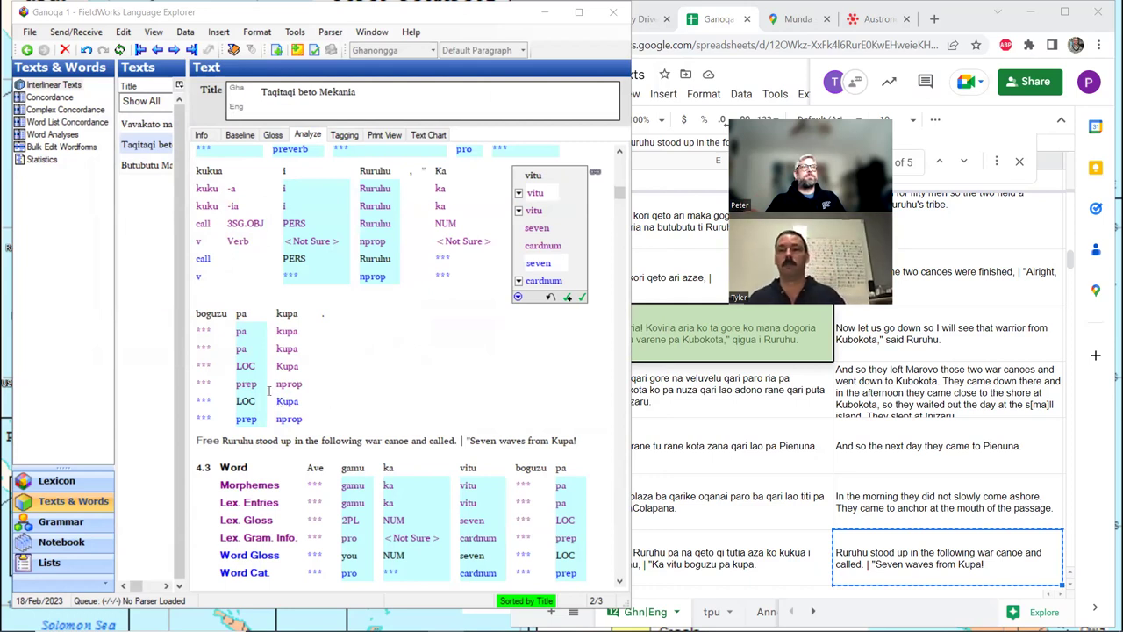
# - Create a new lexicon entry for the stem boguzu in line 4.2 with the gloss "wave" and the category Noun
pyautogui.click(222, 324)
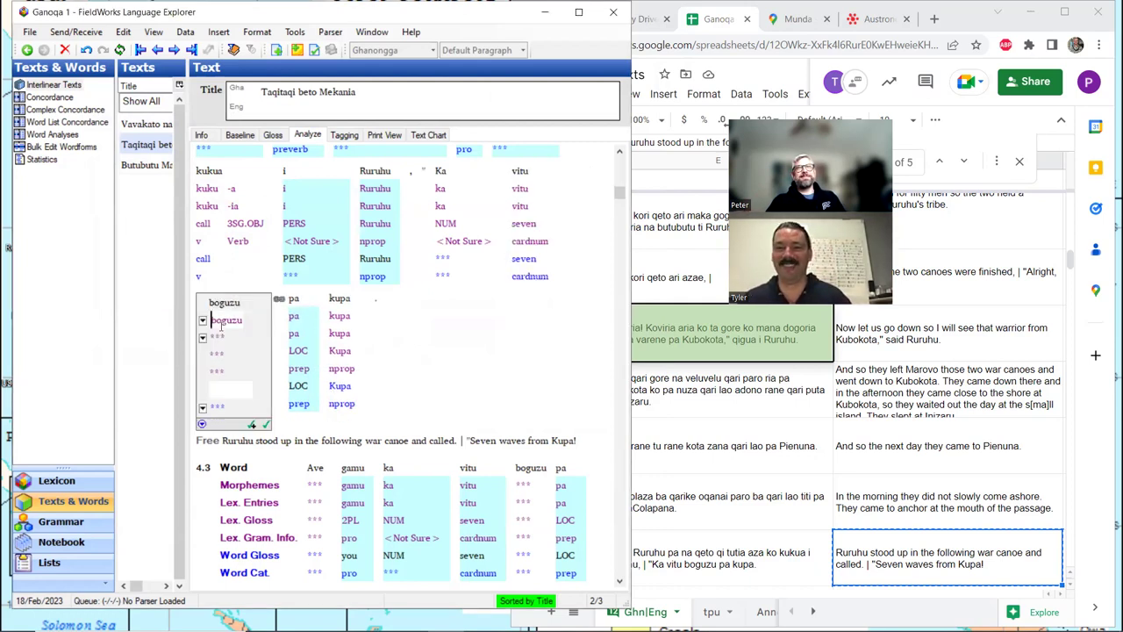
pyautogui.click(203, 338)
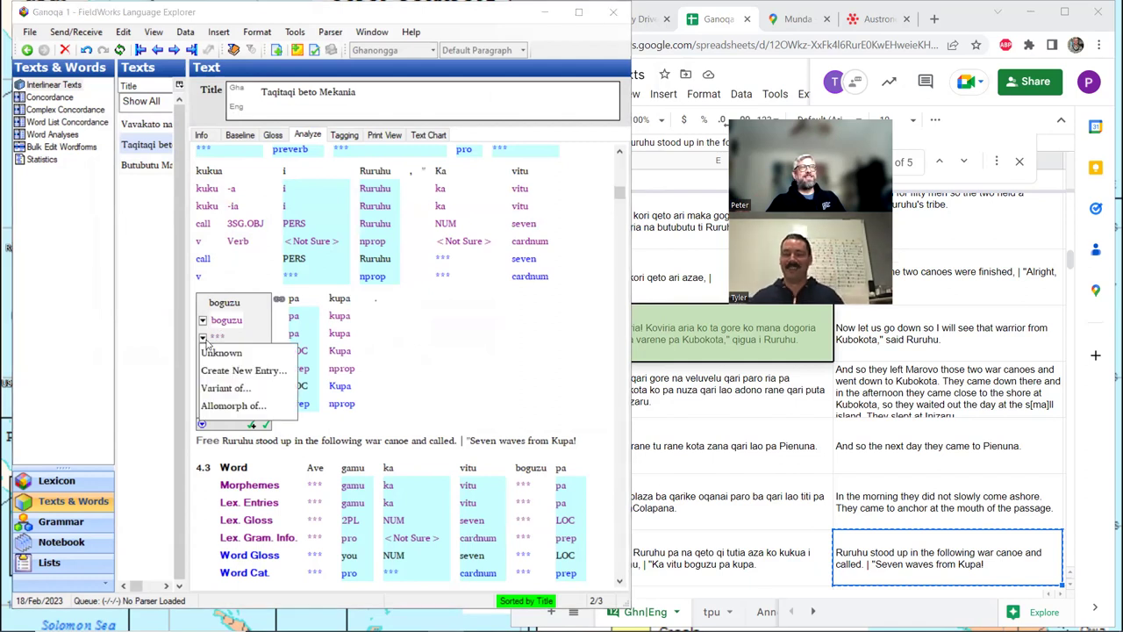
pyautogui.click(226, 370)
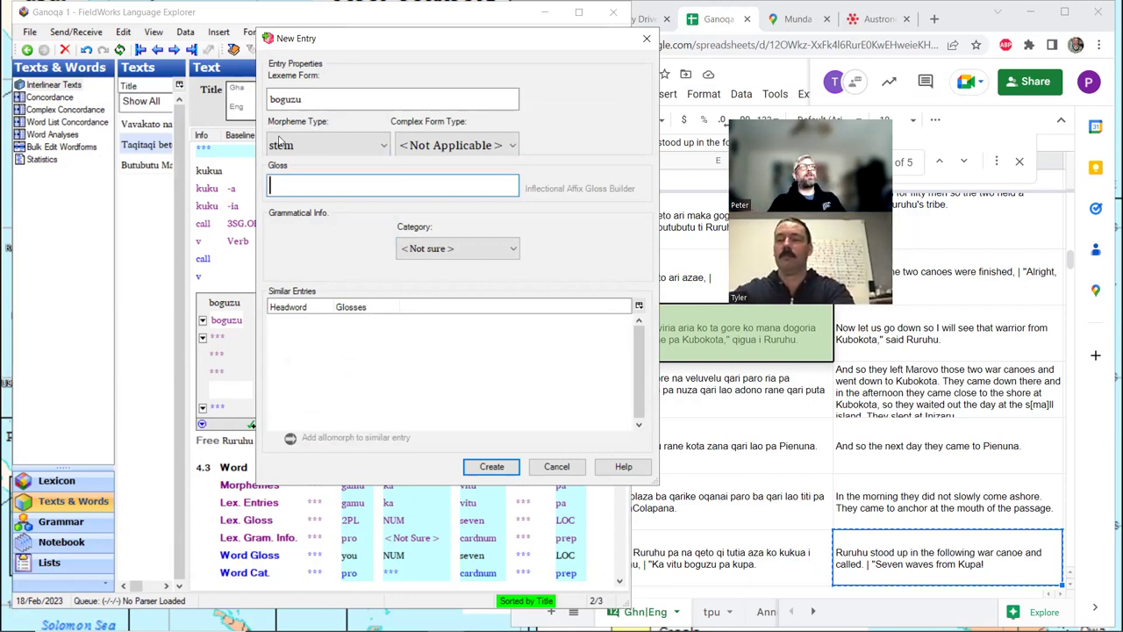
pyautogui.write('wave')
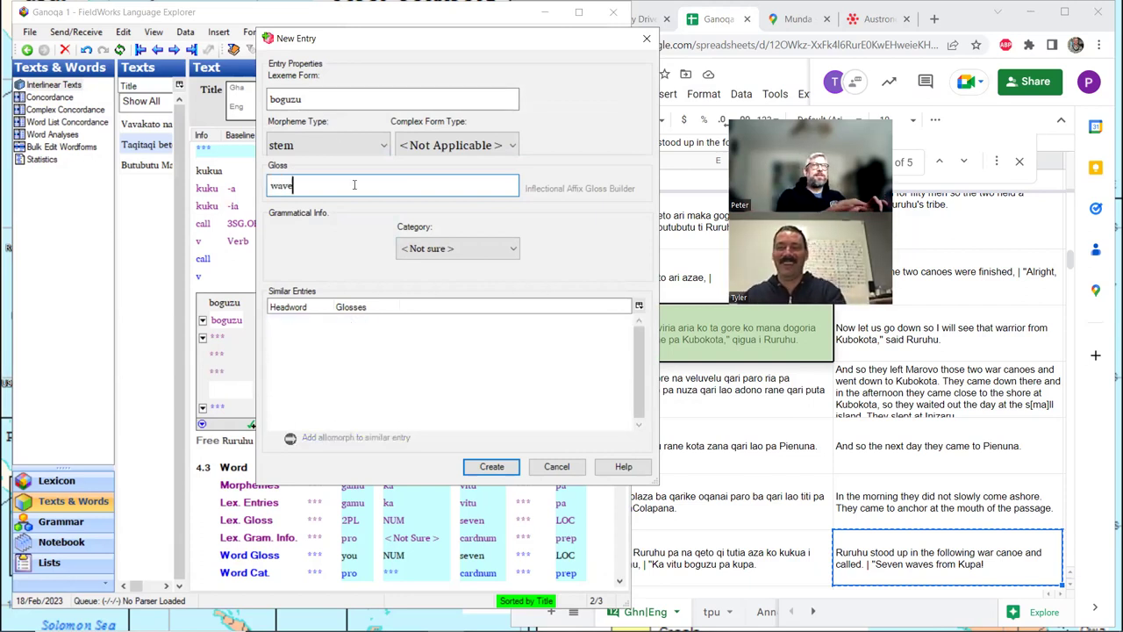
pyautogui.click(432, 250)
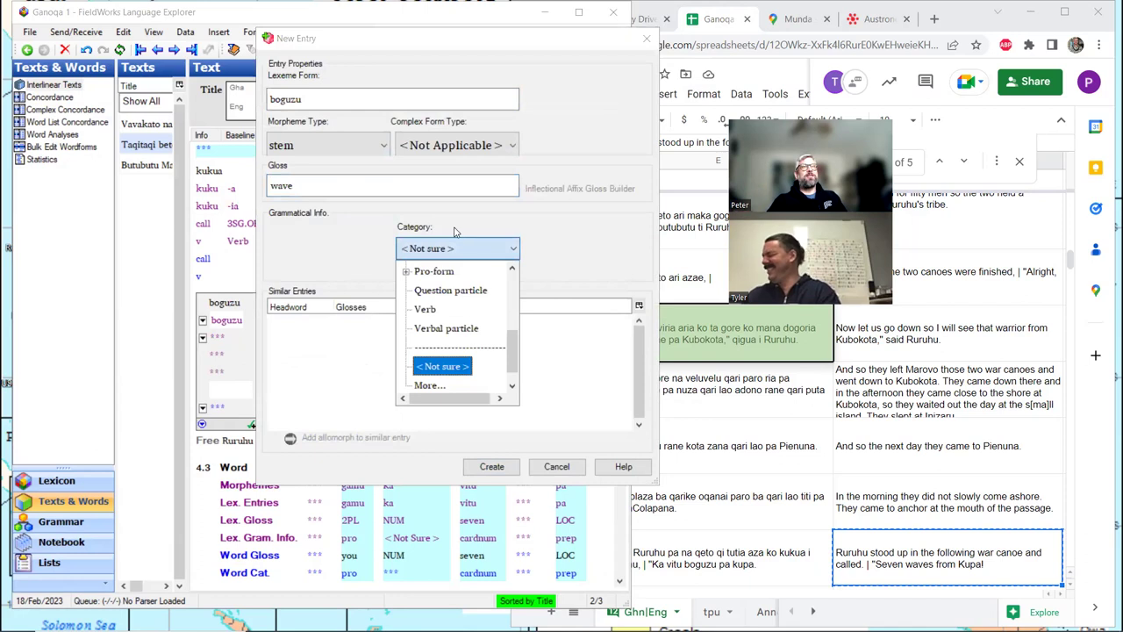
pyautogui.scroll(2, 441, 290)
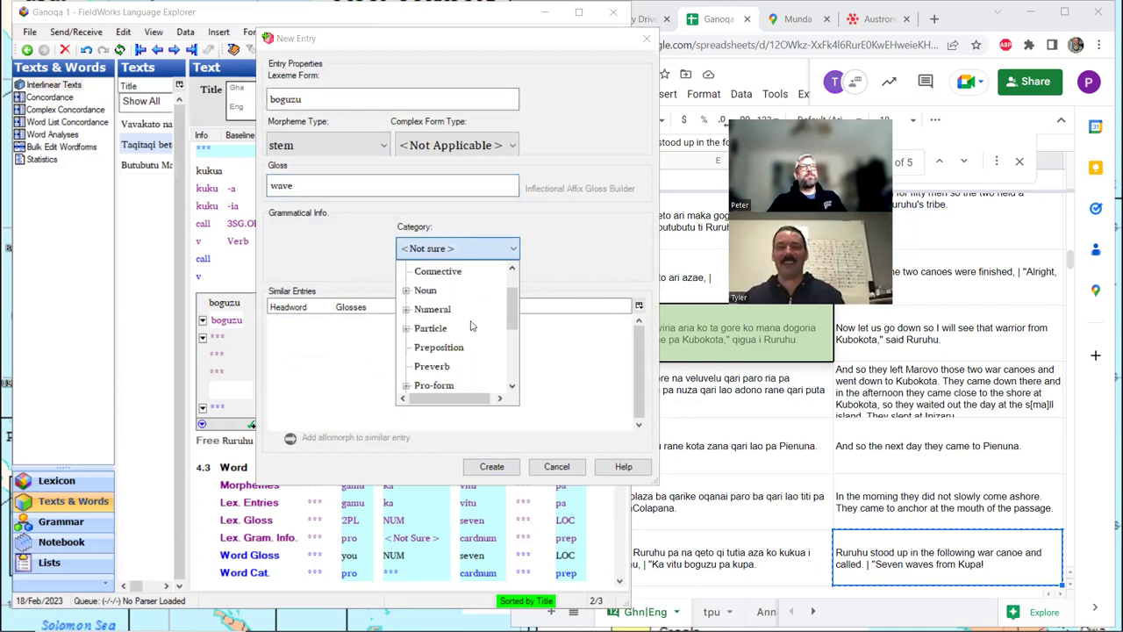
pyautogui.click(437, 290)
pyautogui.click(492, 468)
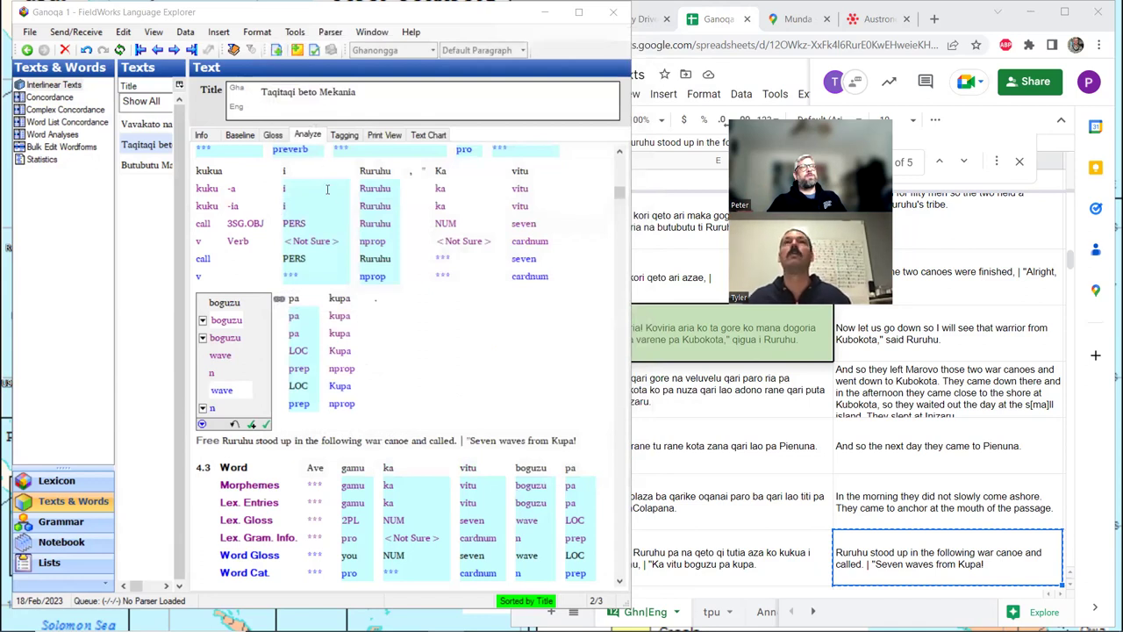
# - Capitalise the morpheme form of kupa in line 4.2 as Kupa in the analysis view
pyautogui.click(340, 317)
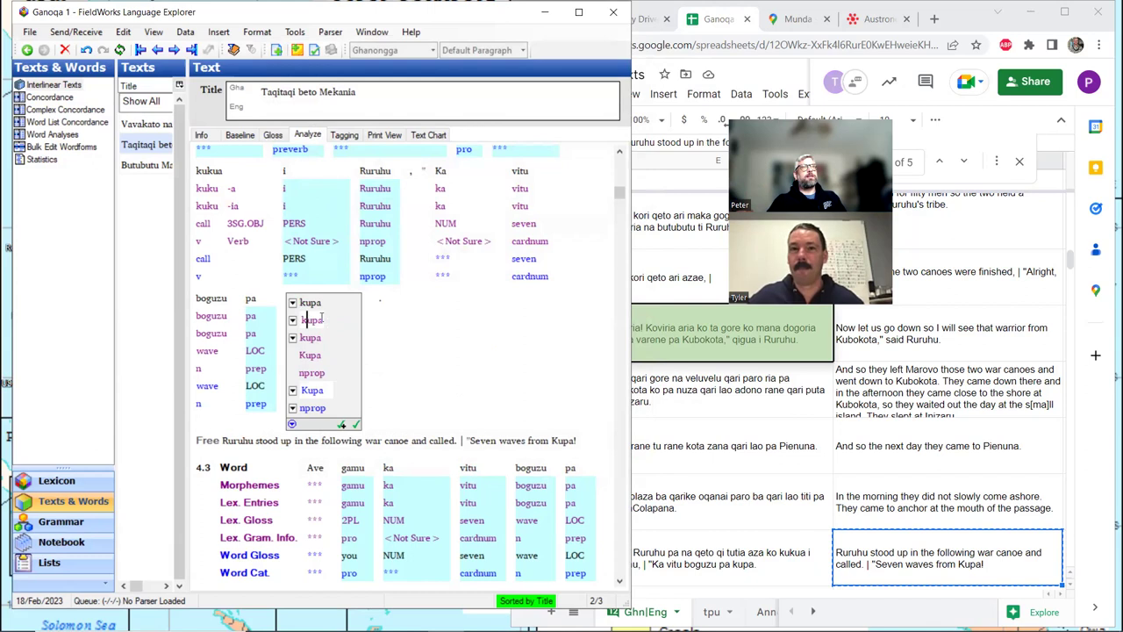
pyautogui.scroll(-3, 398, 314)
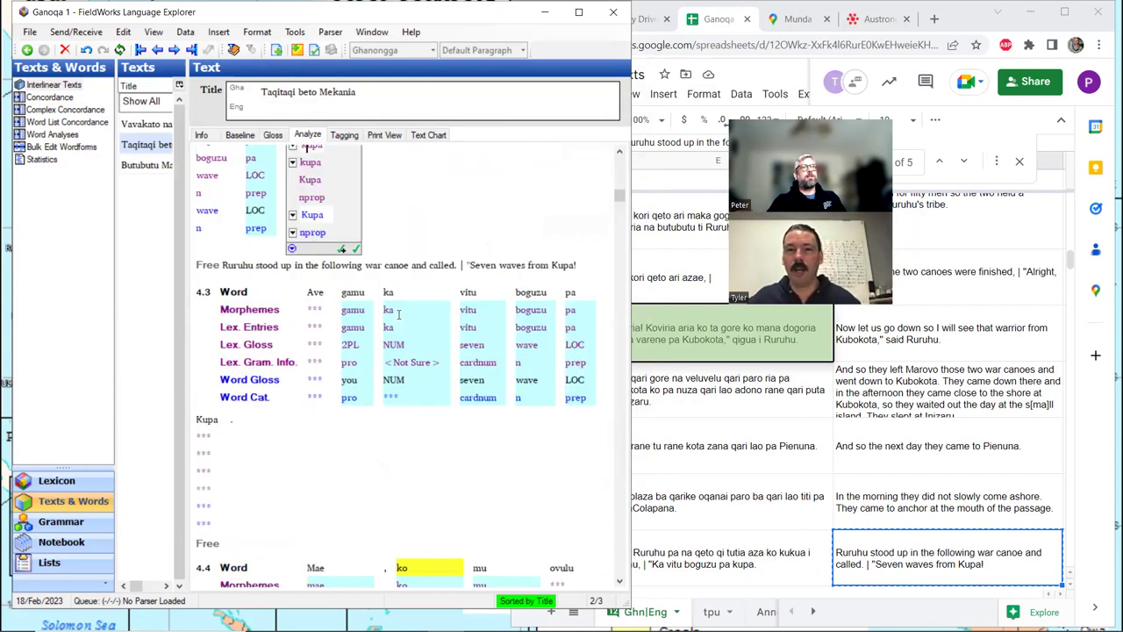
pyautogui.scroll(2, 399, 314)
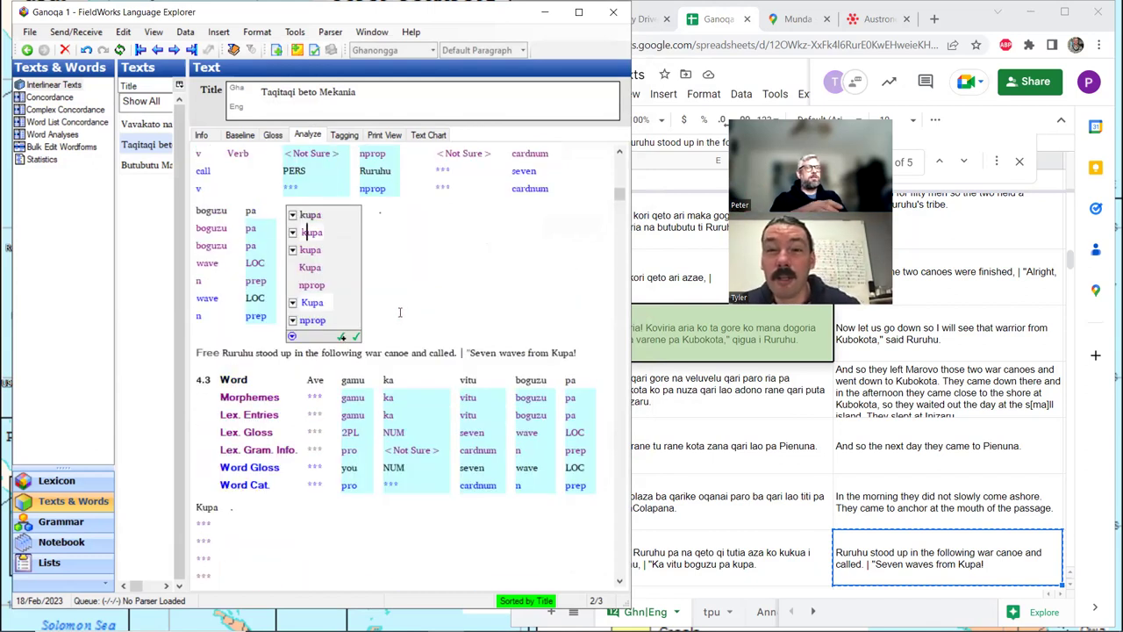
pyautogui.press('BackSpace')
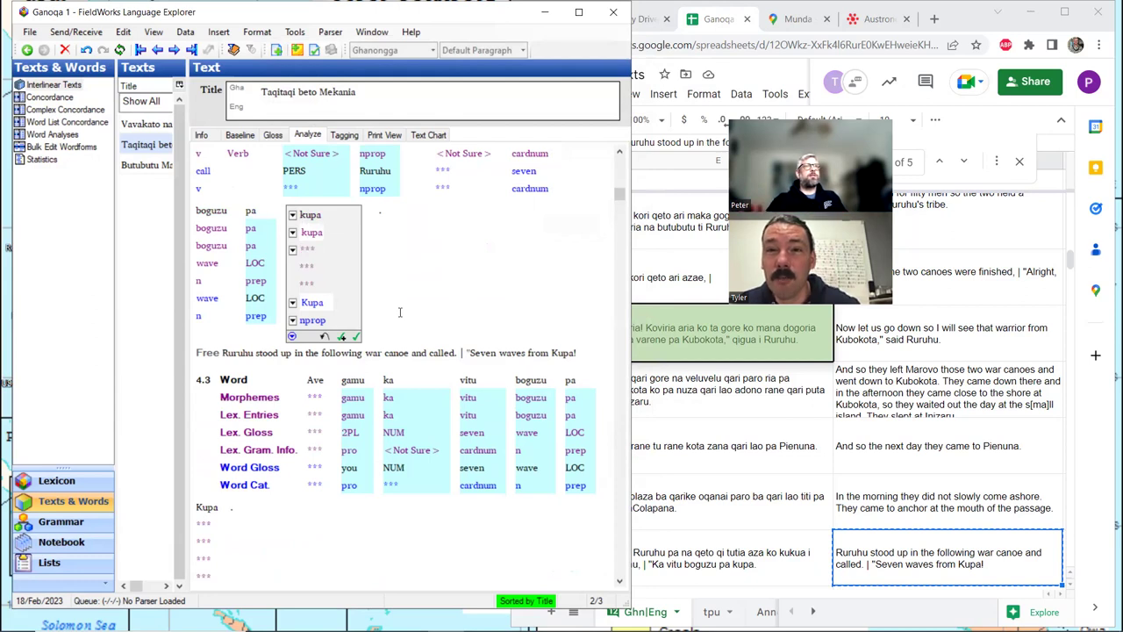
pyautogui.press('BackSpace')
pyautogui.write('K')
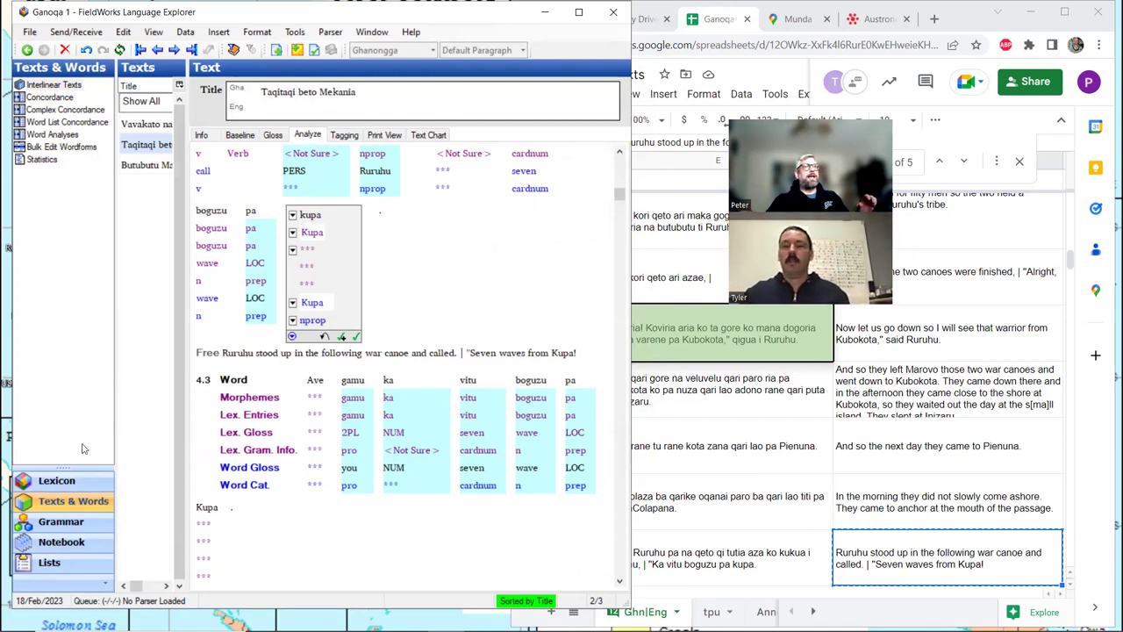
# - Sort the lexicon entries by headword and change the lexeme form of the kupa entry to Kupa
pyautogui.click(60, 482)
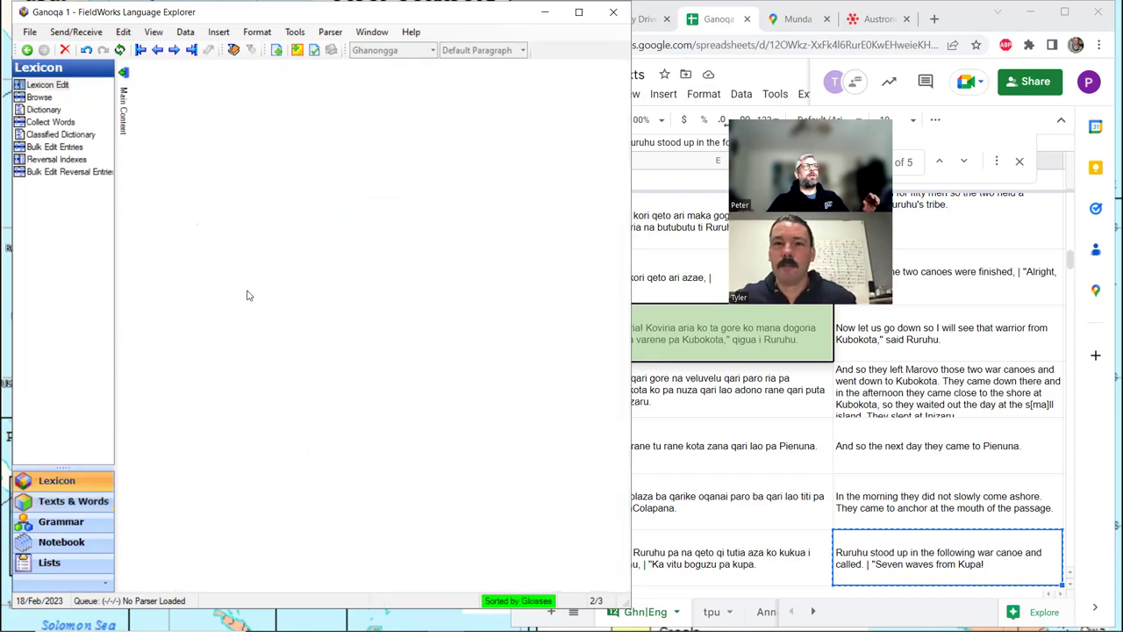
pyautogui.scroll(8, 219, 220)
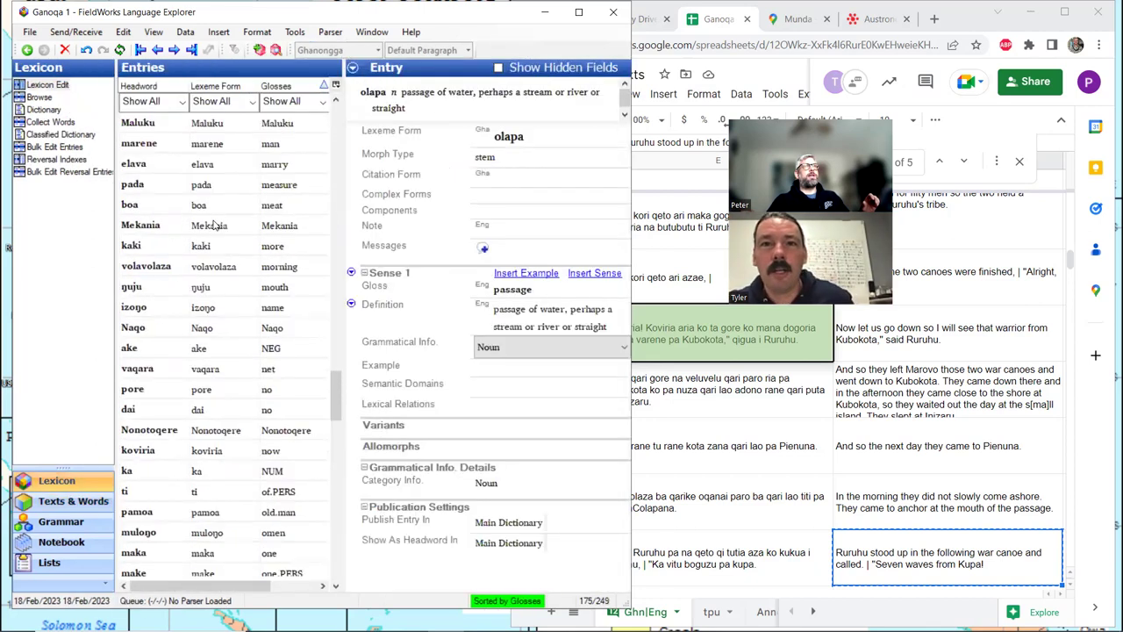
pyautogui.scroll(15, 213, 226)
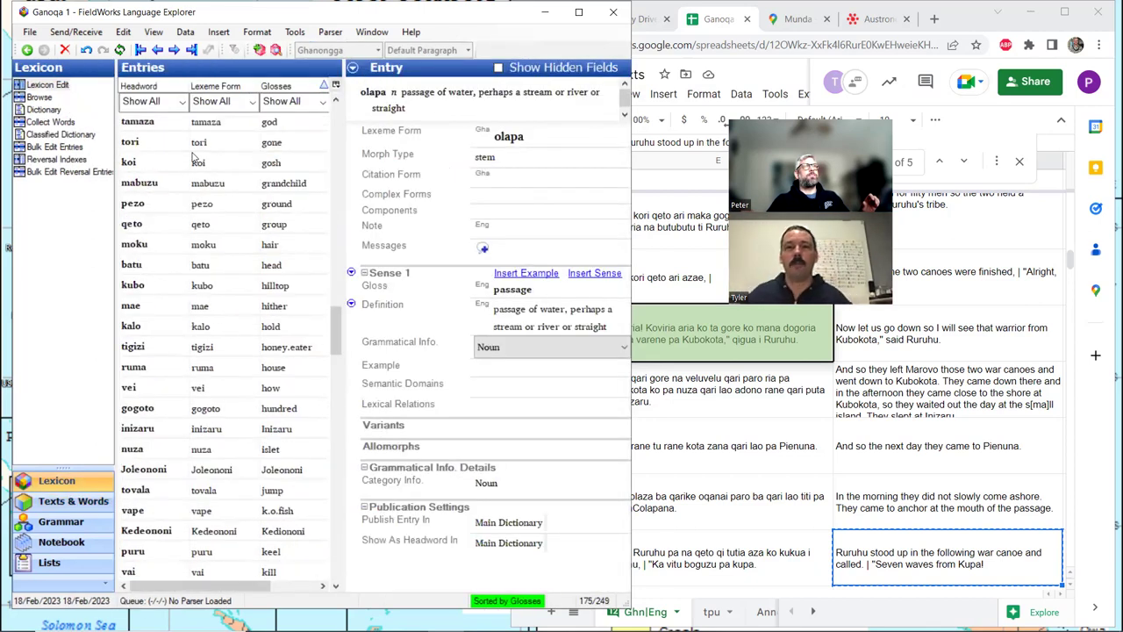
pyautogui.click(167, 85)
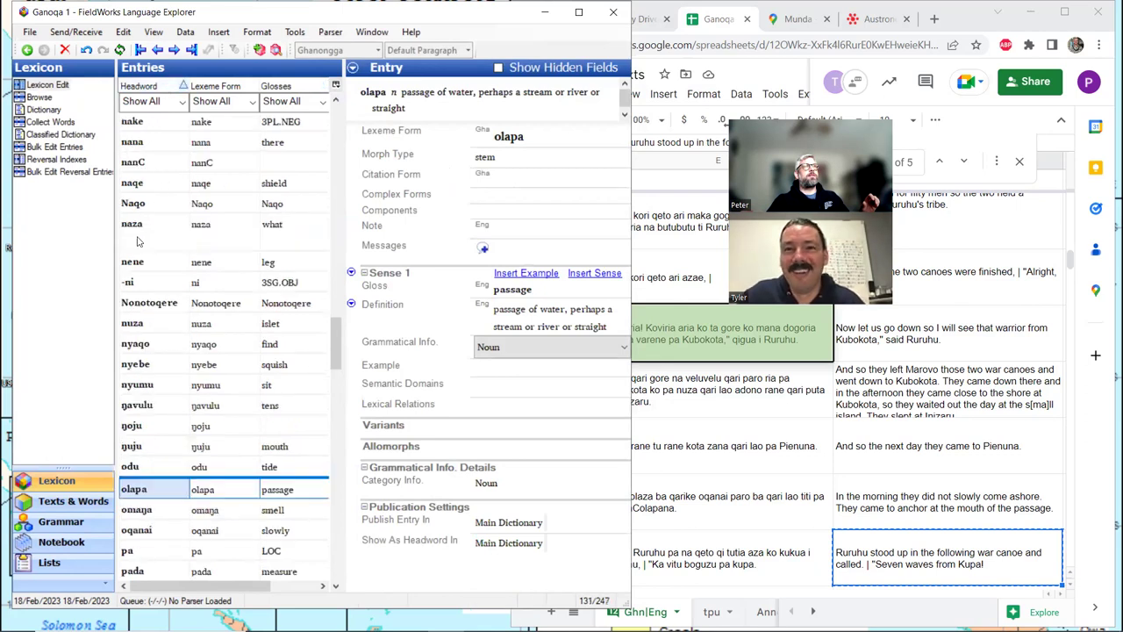
pyautogui.scroll(8, 138, 243)
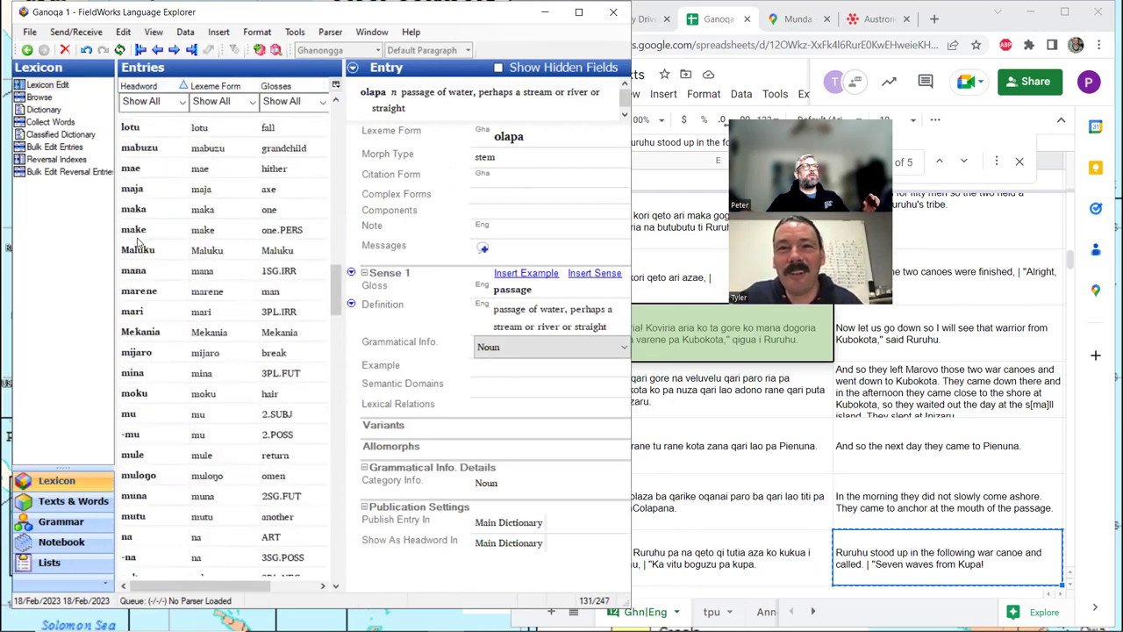
pyautogui.scroll(6, 137, 243)
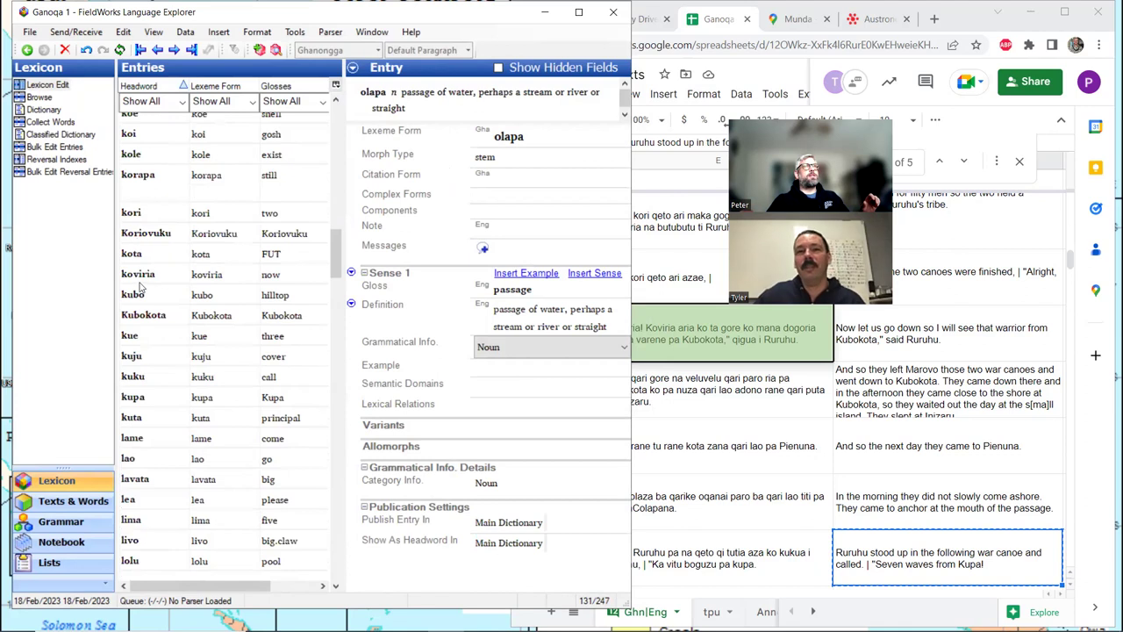
pyautogui.click(137, 400)
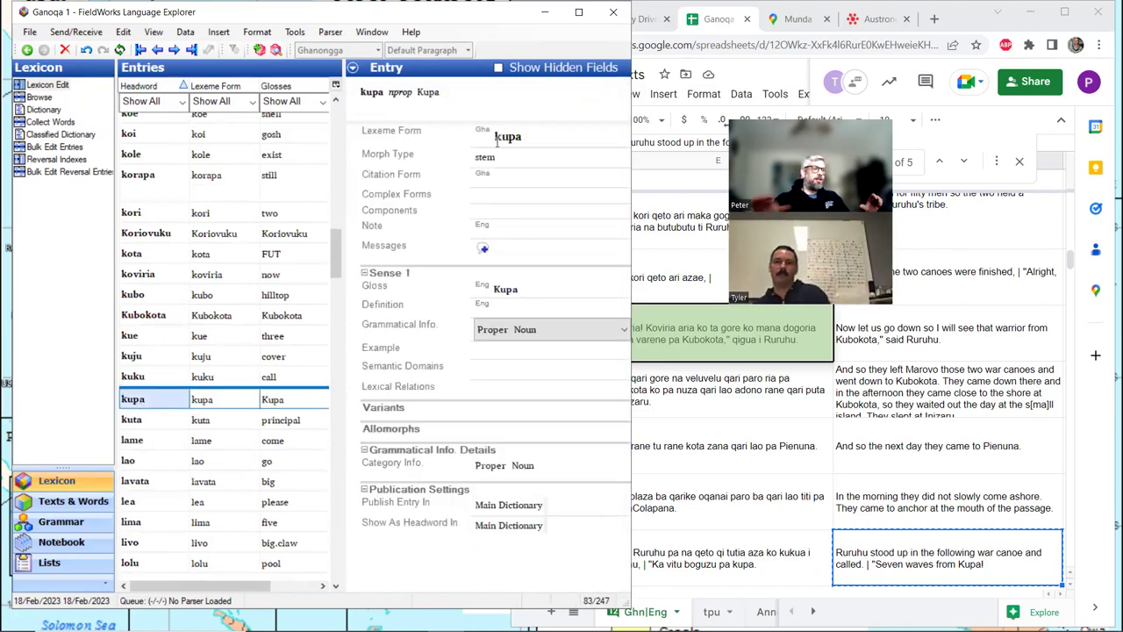
pyautogui.click(497, 139)
pyautogui.press('Delete')
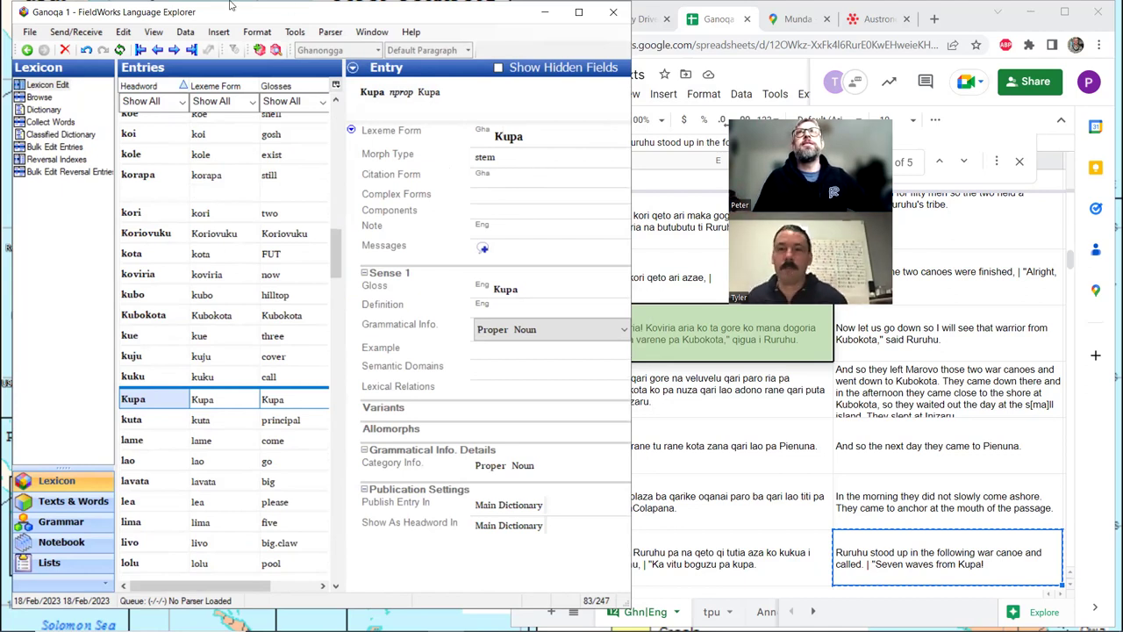
# - Return from the lexicon to the interlinear text and show its word glosses around line 4.3
pyautogui.click(73, 501)
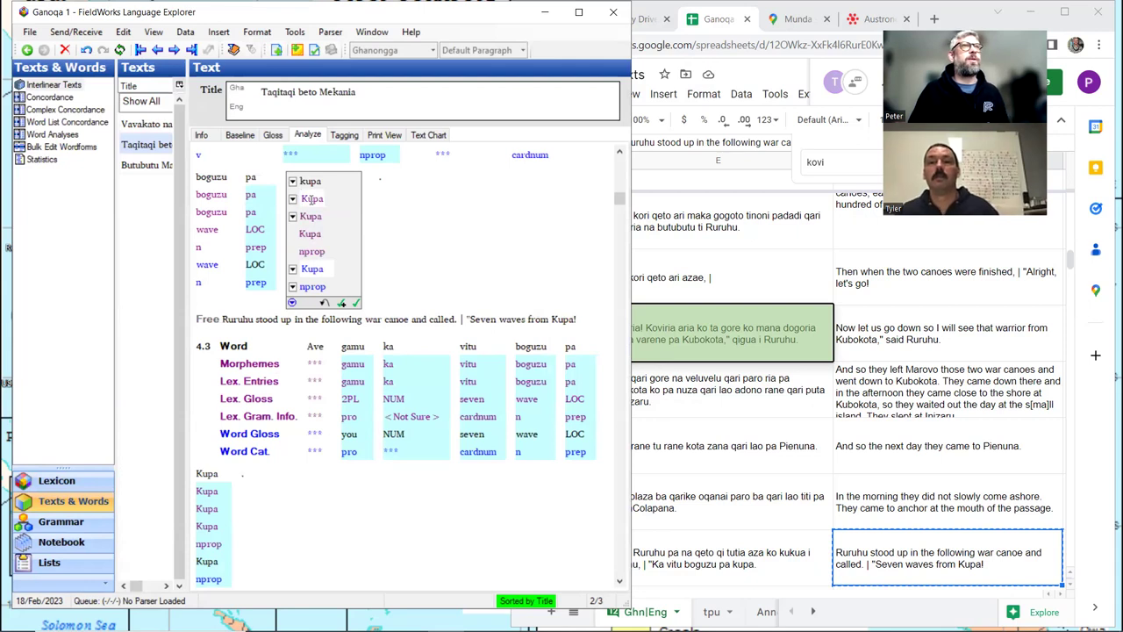
pyautogui.click(273, 135)
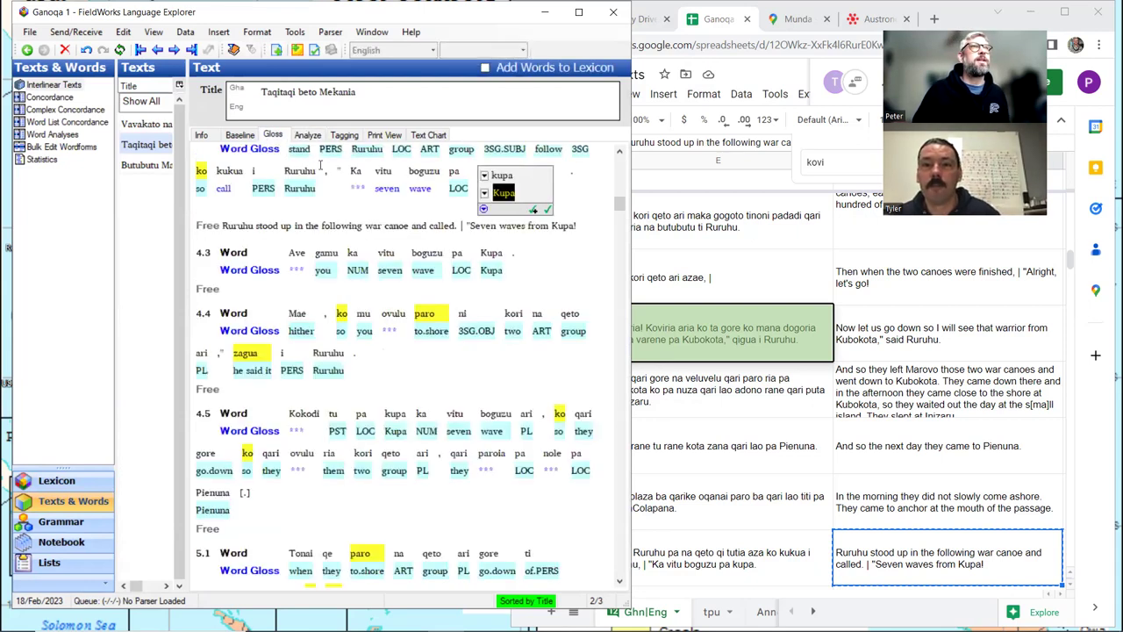
pyautogui.scroll(3, 333, 180)
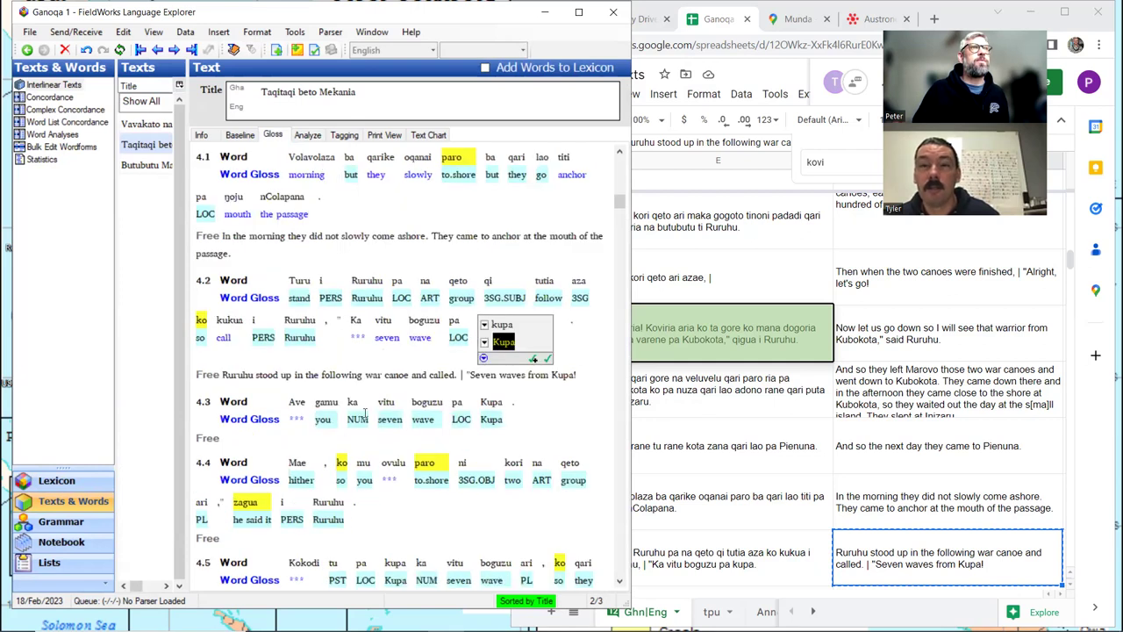
# - Compare the word gloss of gamu in line 4.3 with its morpheme analysis
pyautogui.click(326, 422)
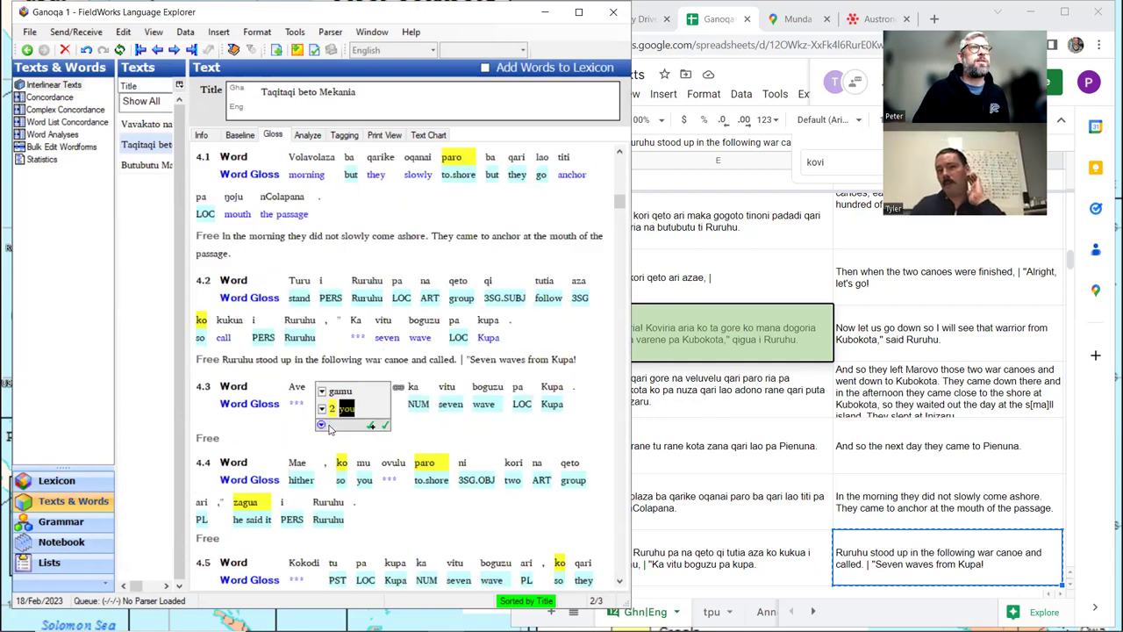
pyautogui.press('Up')
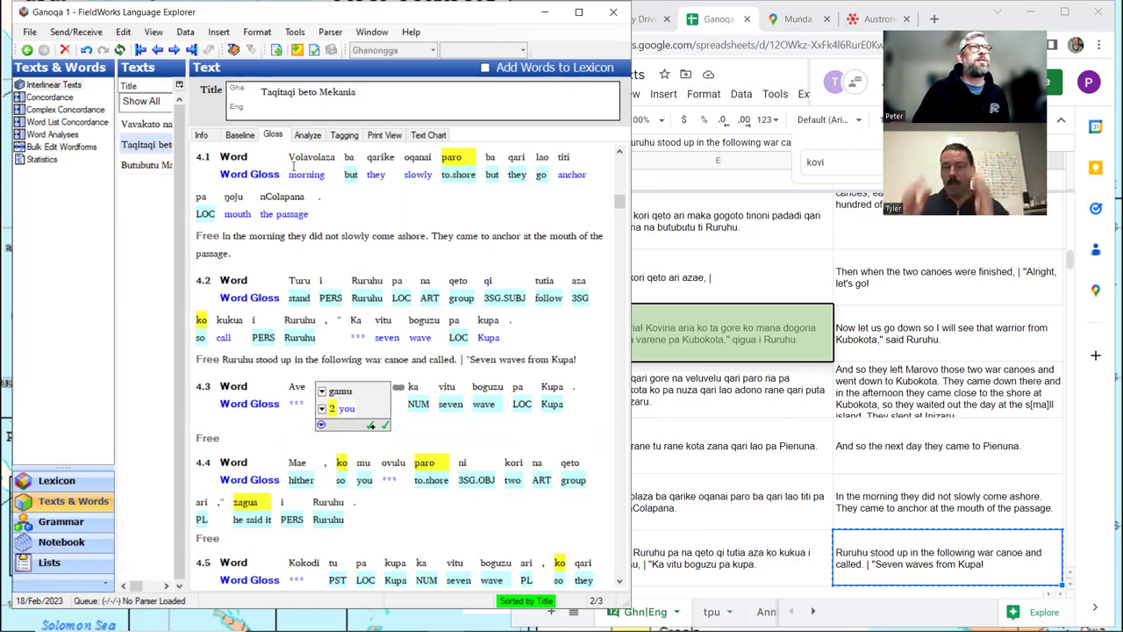
pyautogui.click(295, 136)
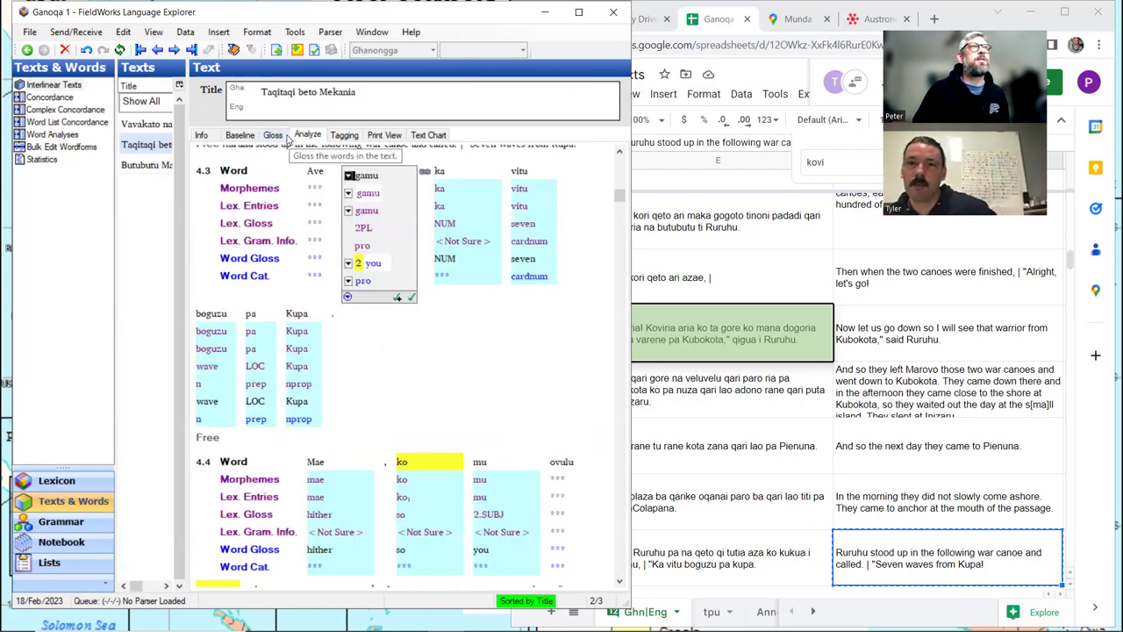
pyautogui.click(273, 135)
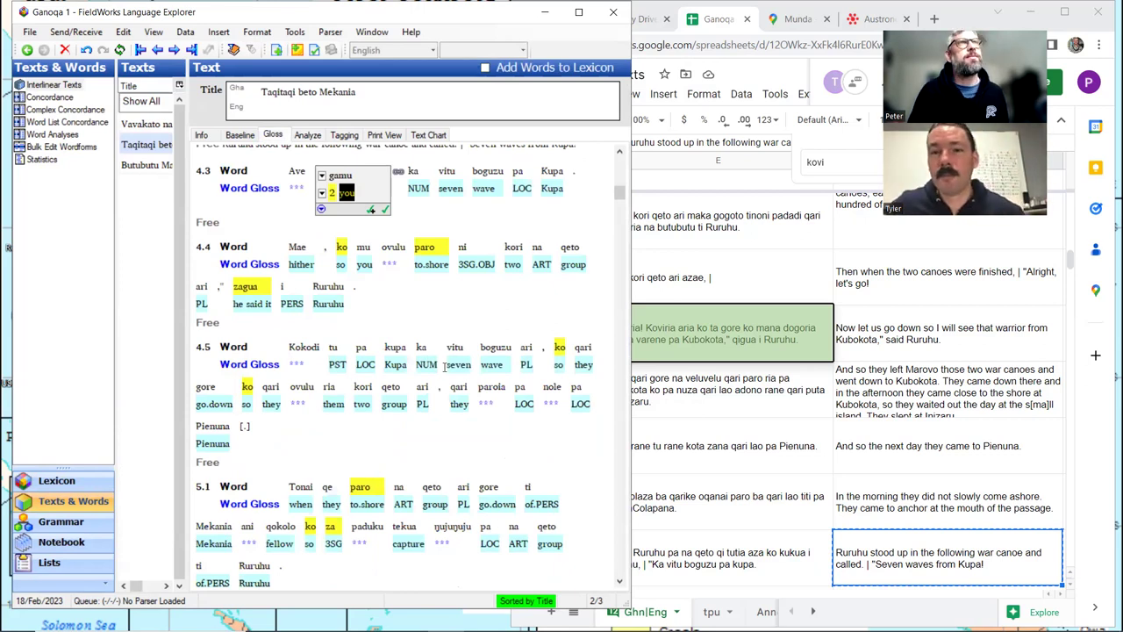
pyautogui.press('Return')
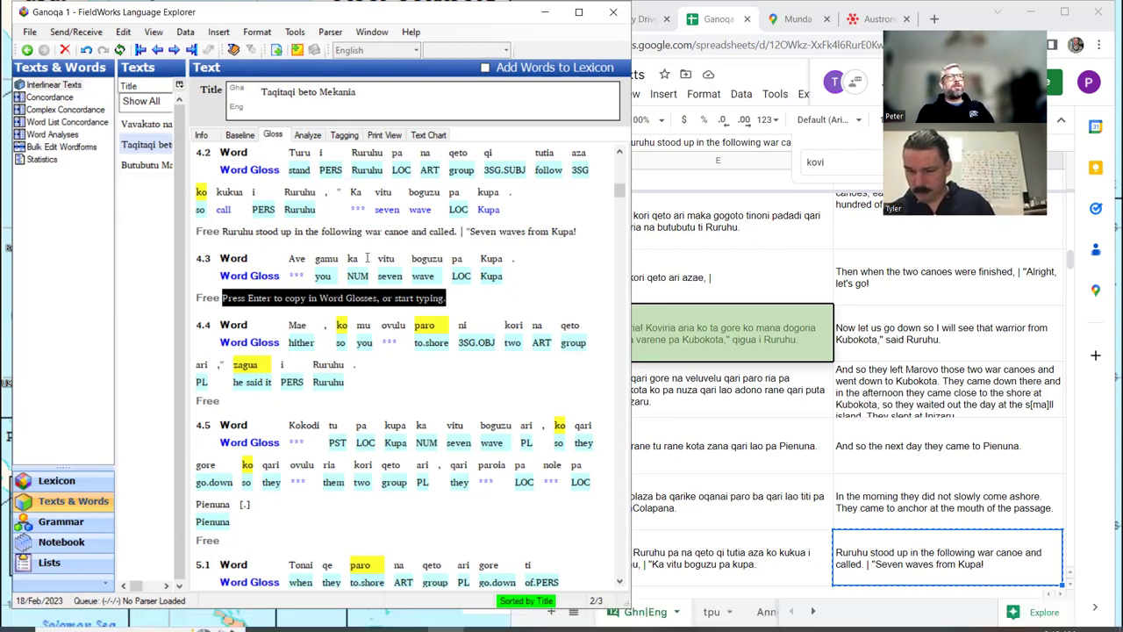
# - Change the word gloss of gamu in line 4.3 to "y'all" and check the line's analysis
pyautogui.click(339, 277)
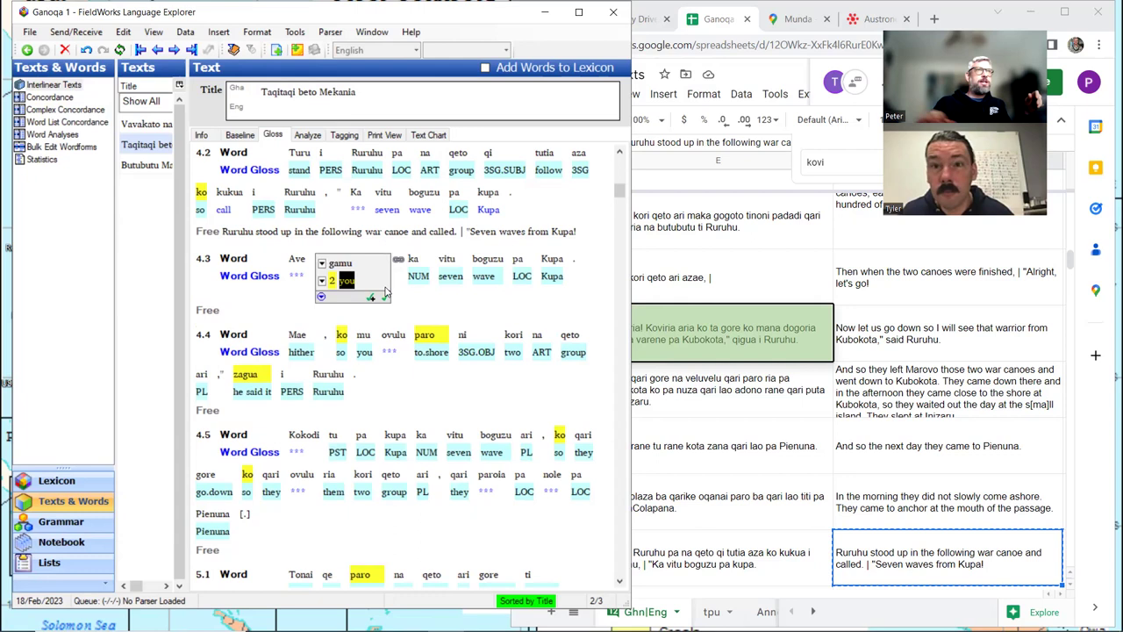
pyautogui.click(322, 280)
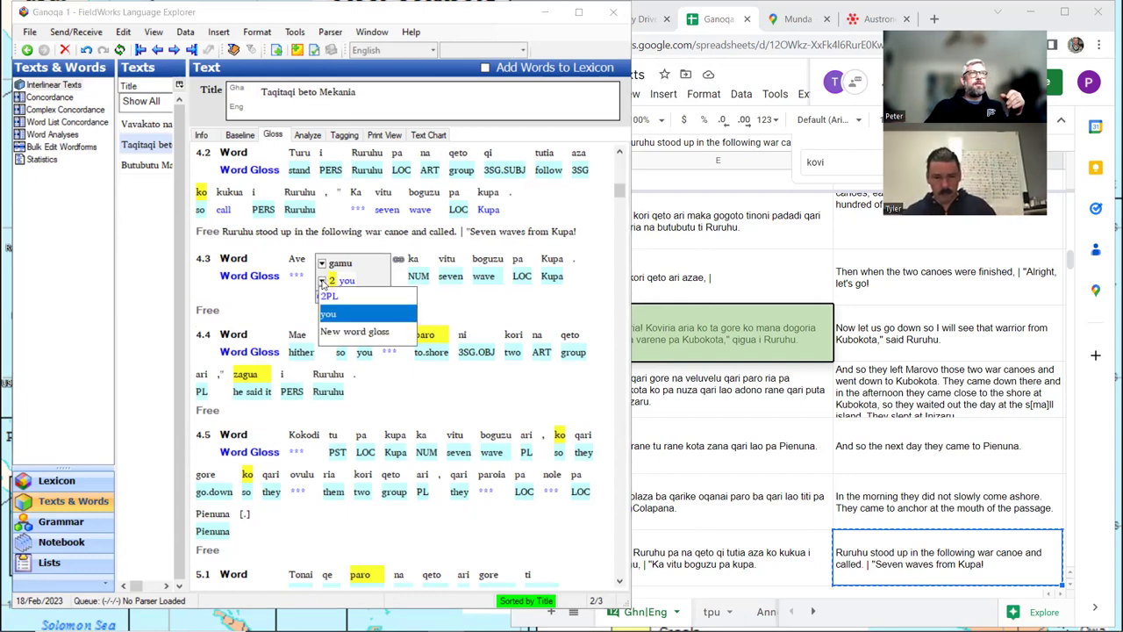
pyautogui.click(322, 281)
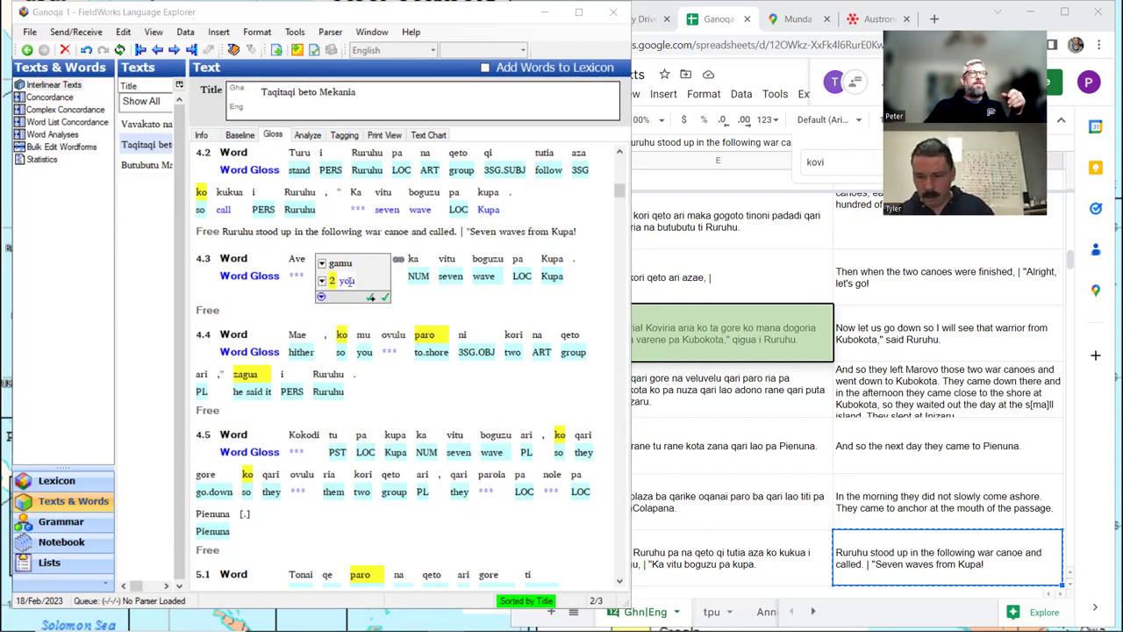
pyautogui.press('BackSpace')
pyautogui.press('BackSpace')
pyautogui.press('BackSpace')
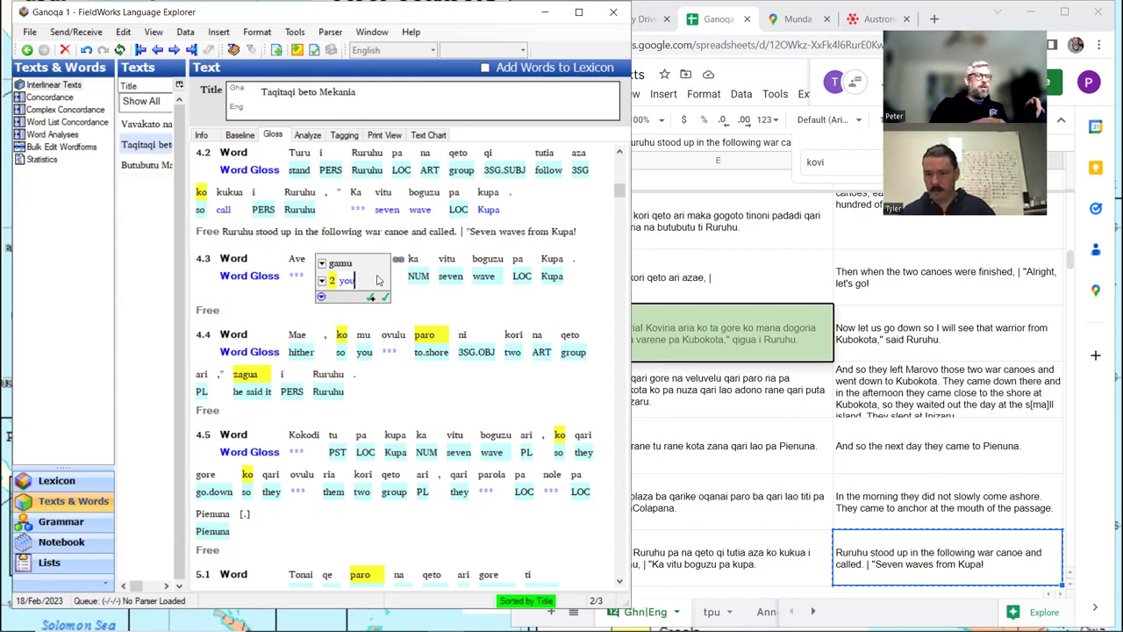
pyautogui.write("y'all")
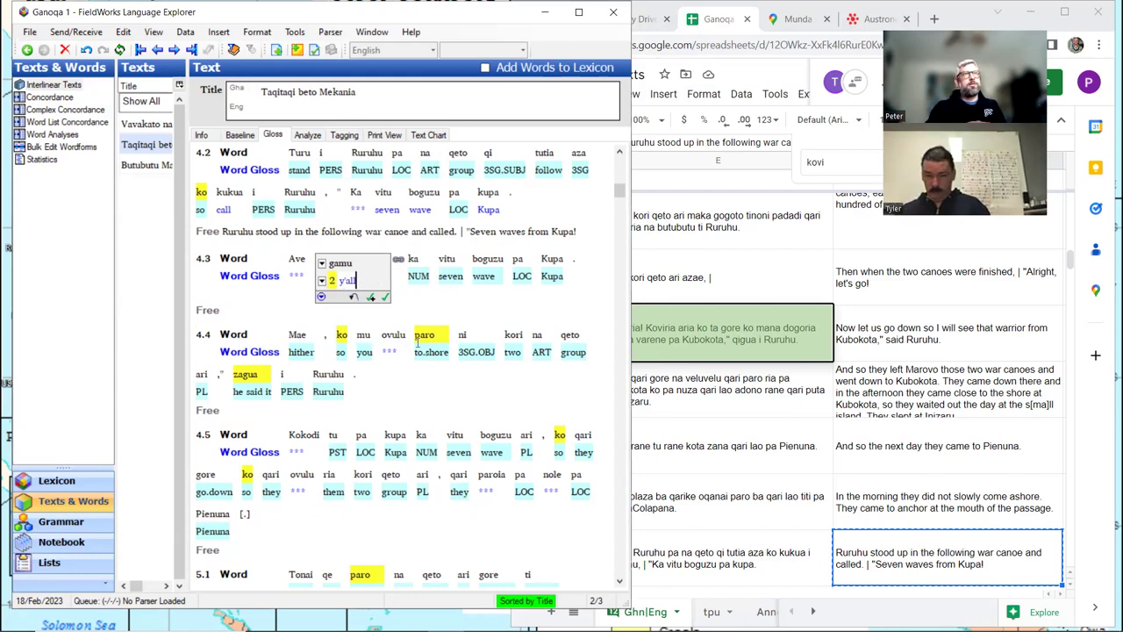
pyautogui.press('Return')
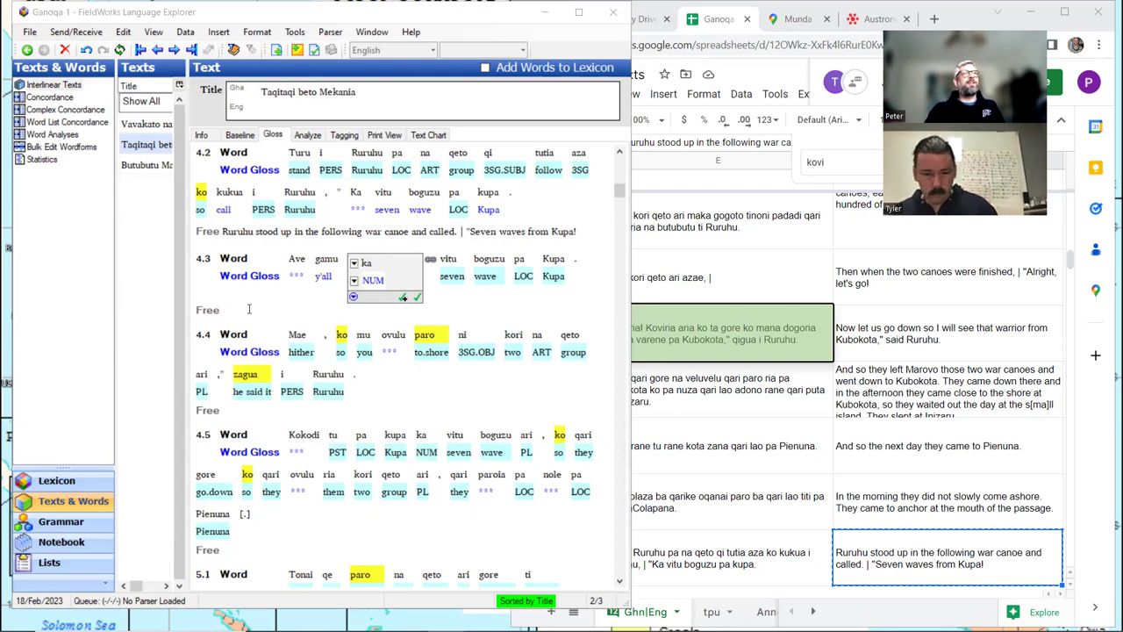
pyautogui.press('Tab')
pyautogui.click(305, 141)
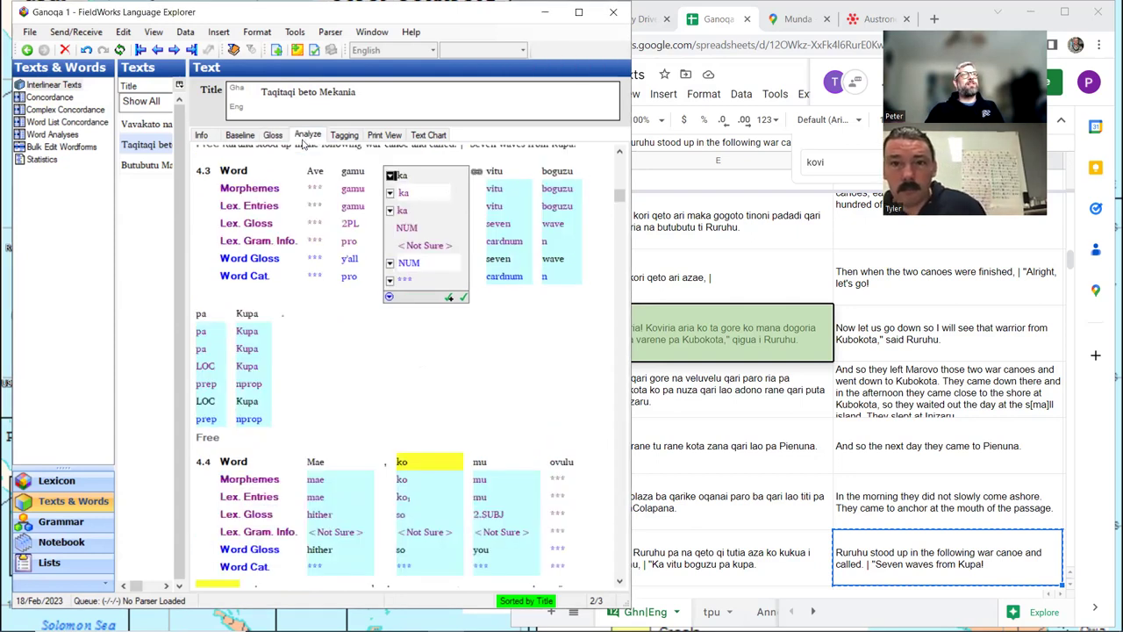
pyautogui.click(273, 136)
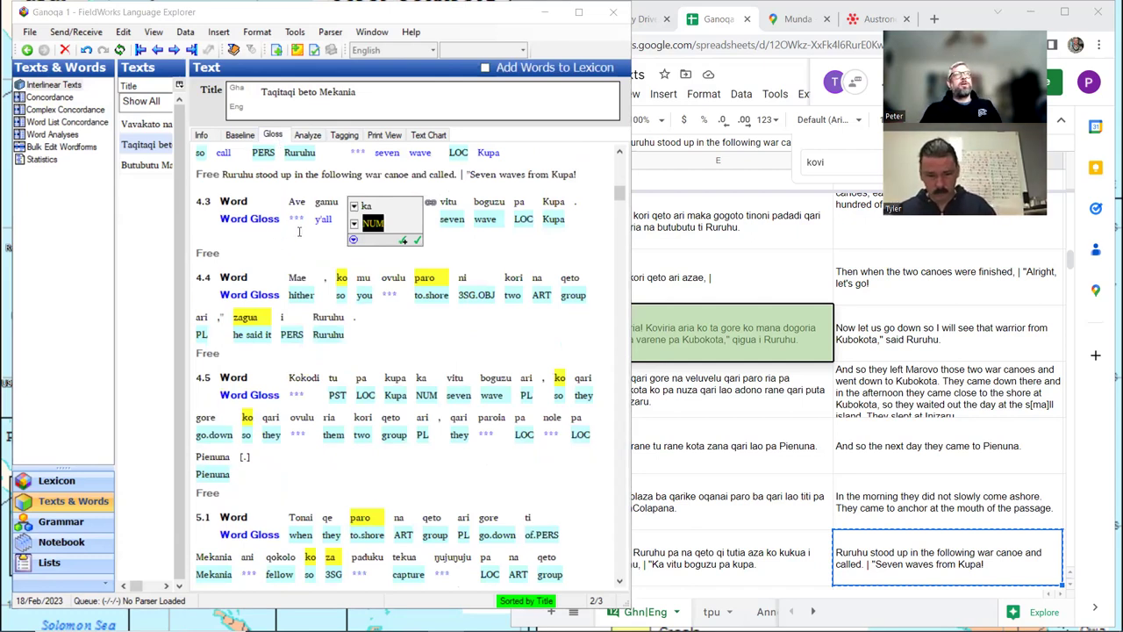
# - Copy the translation "Where are you, seven waves from Kupa?" from the Ganoqa Texts spreadsheet into the free translation of line 4.3
pyautogui.scroll(3, 293, 243)
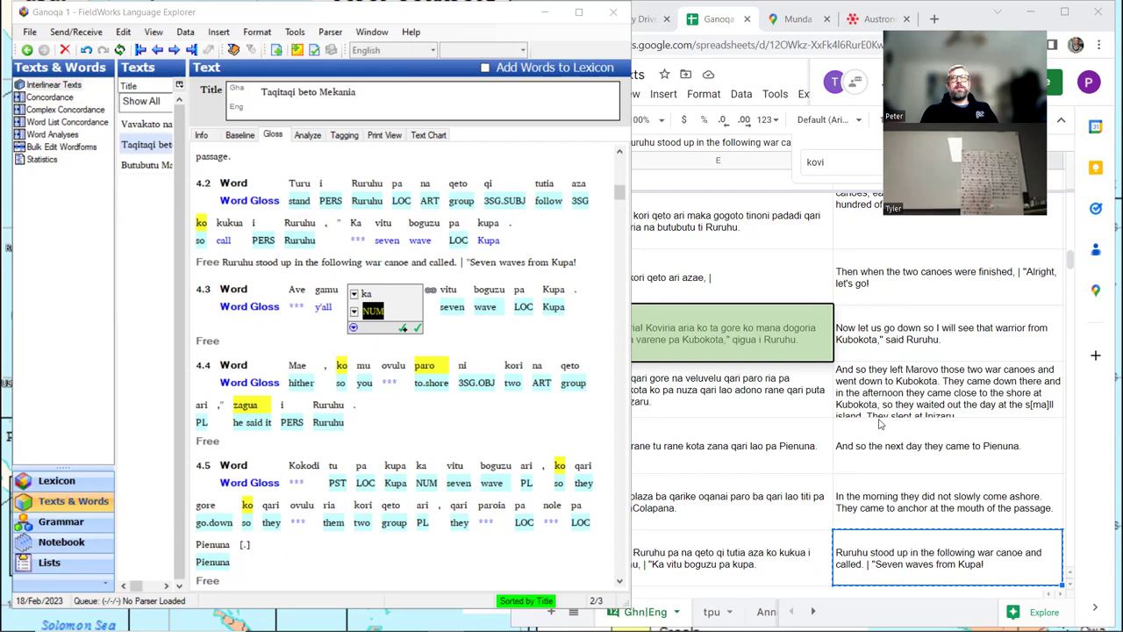
pyautogui.scroll(-1, 873, 519)
pyautogui.click(869, 561)
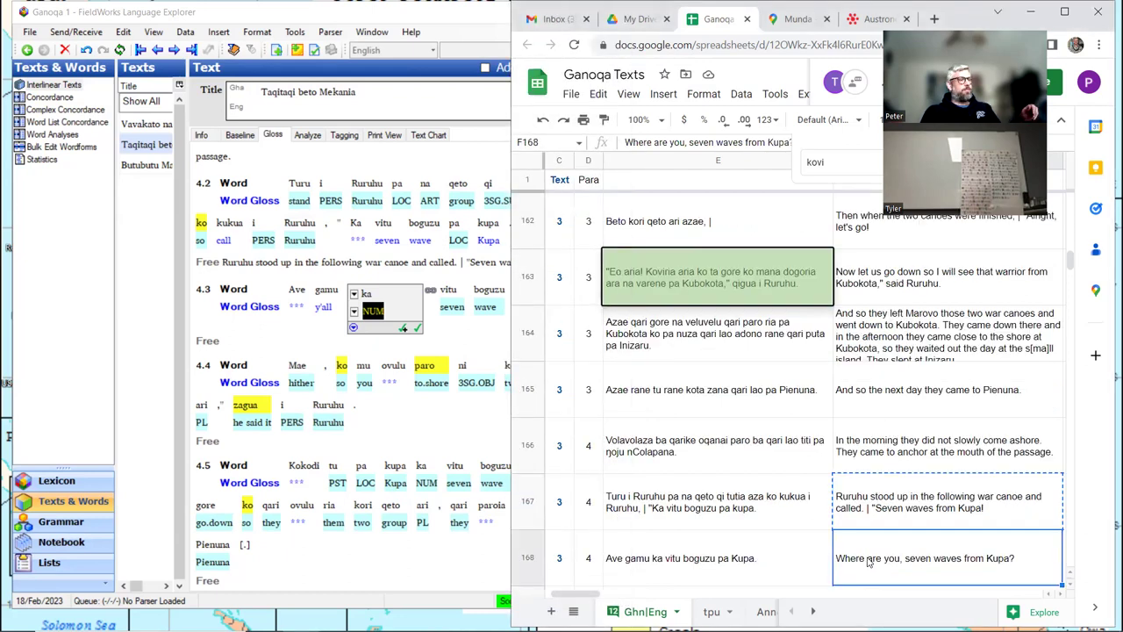
pyautogui.hotkey('ctrl', 'c')
pyautogui.click(246, 340)
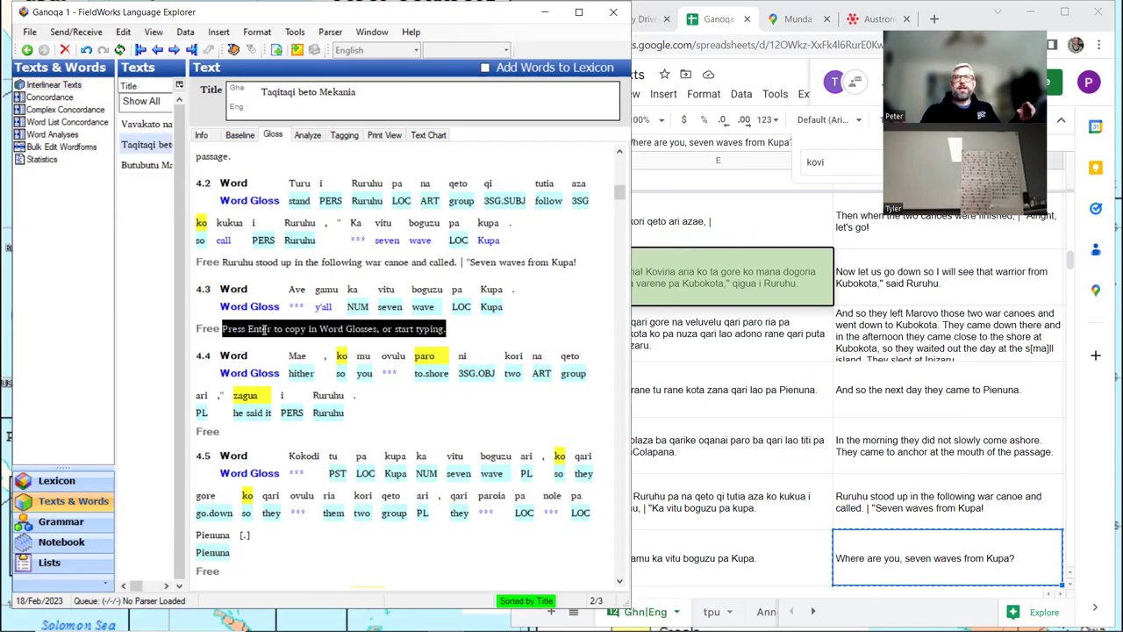
pyautogui.click(909, 571)
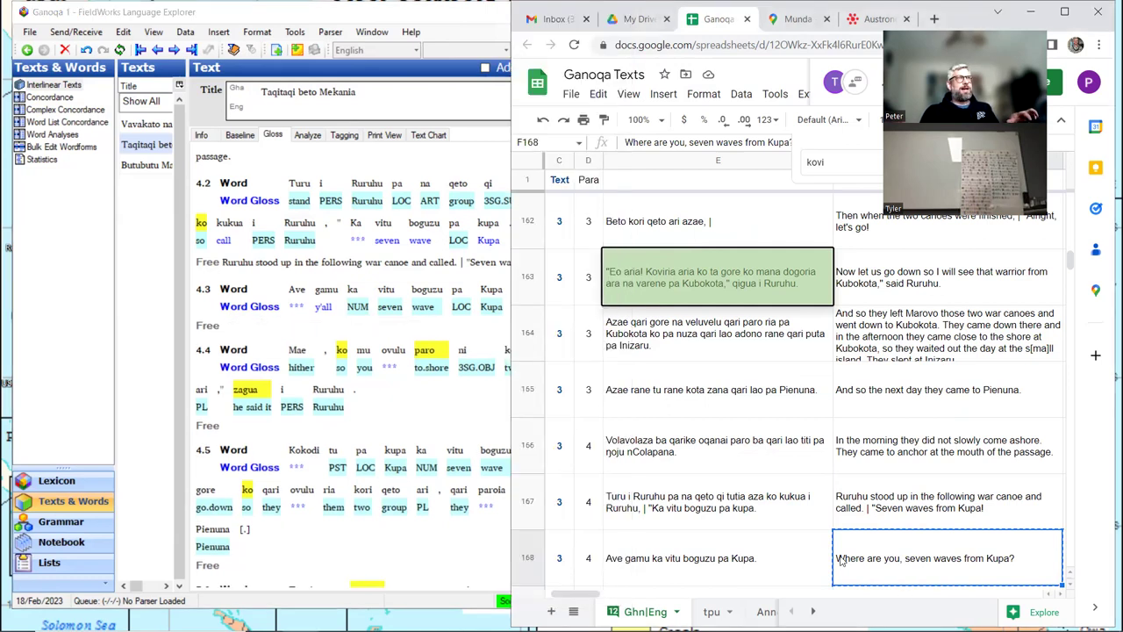
pyautogui.click(238, 328)
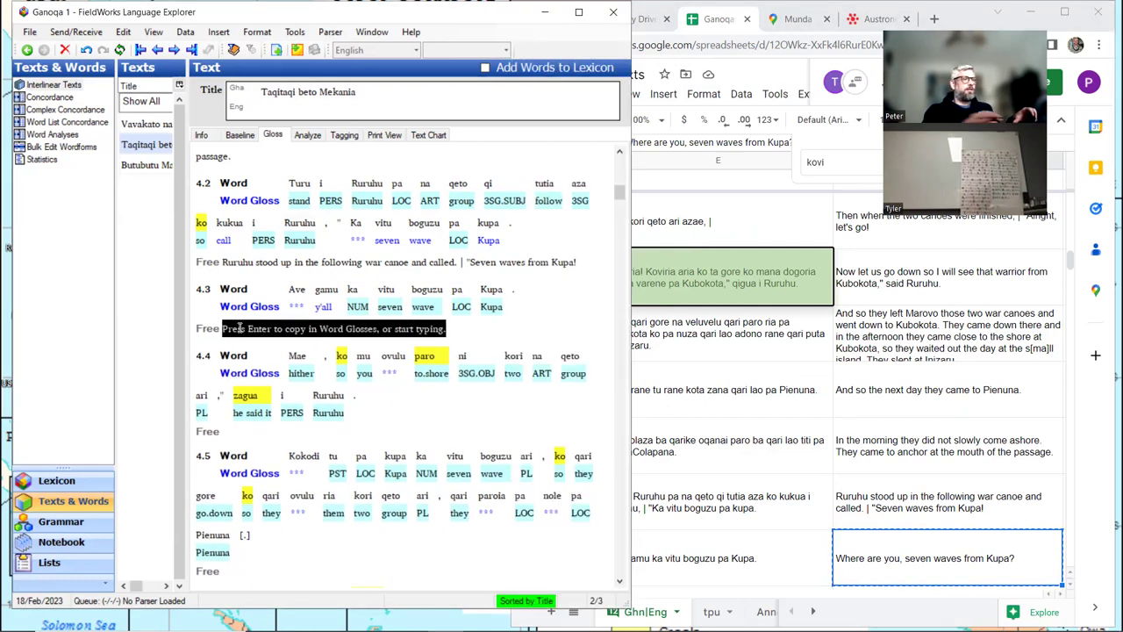
pyautogui.hotkey('ctrl', 'v')
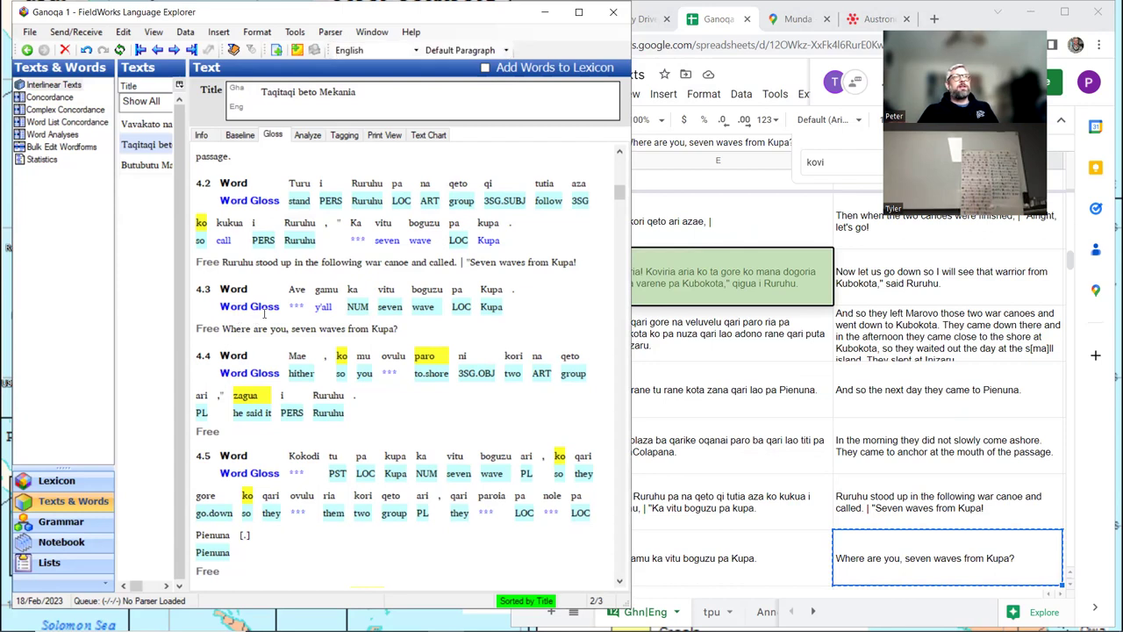
# - Open the word Ave in line 4.3 for morpheme analysis
pyautogui.click(299, 289)
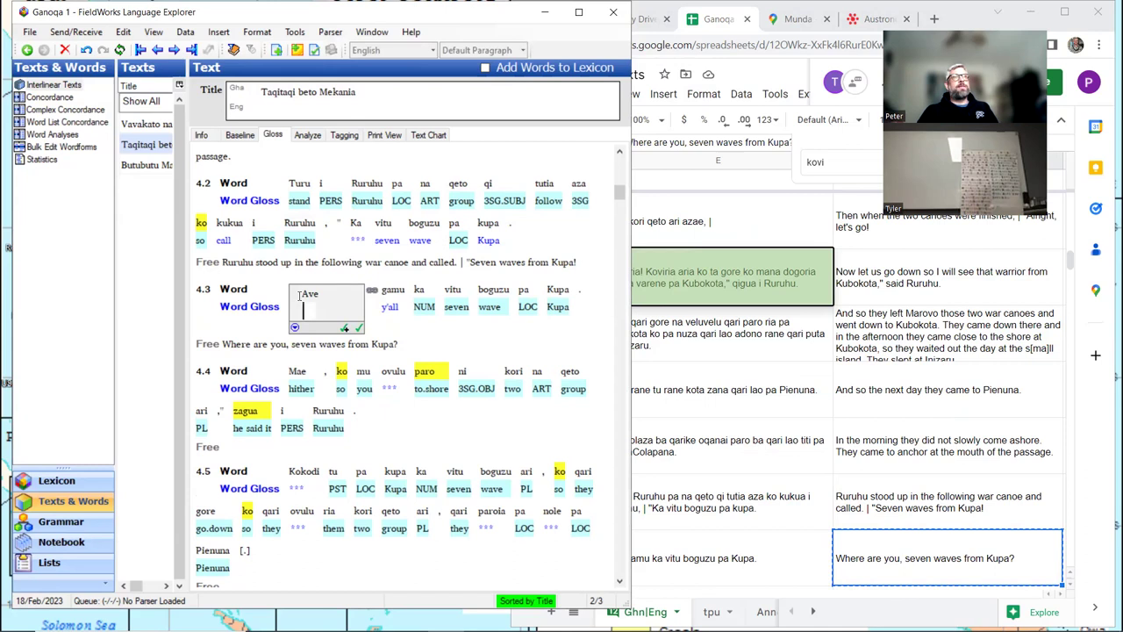
pyautogui.click(312, 135)
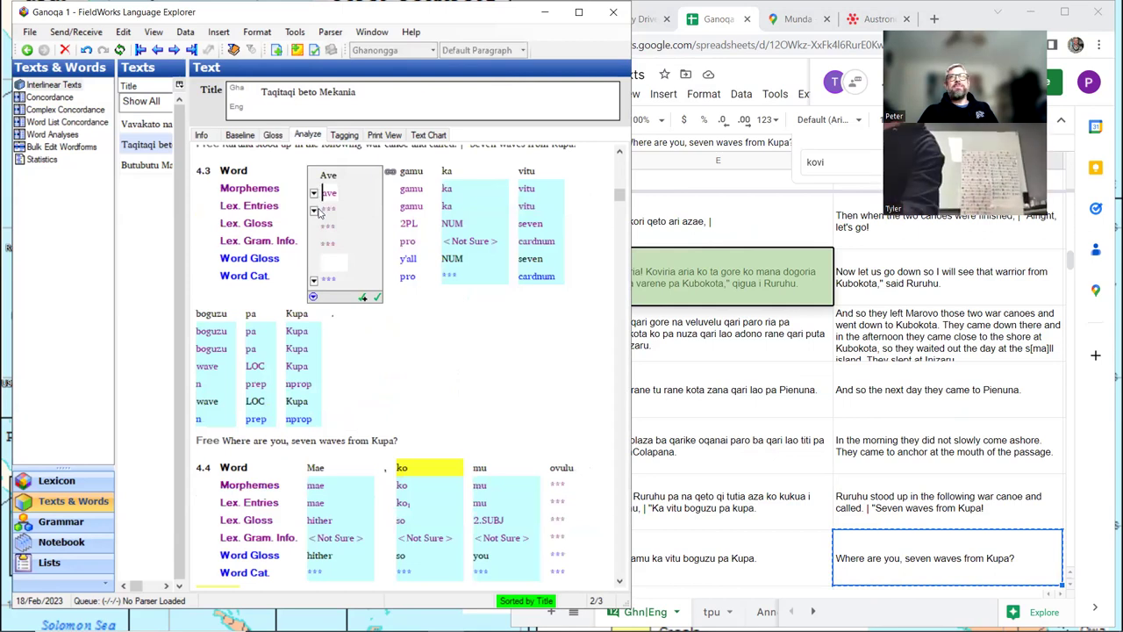
pyautogui.click(316, 210)
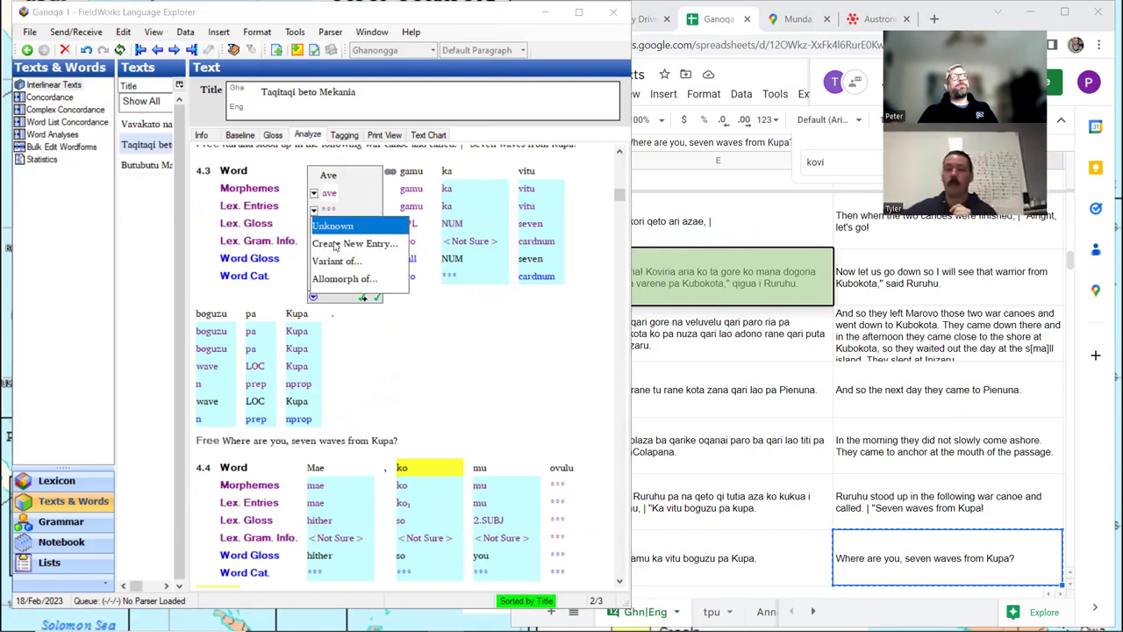
pyautogui.click(334, 279)
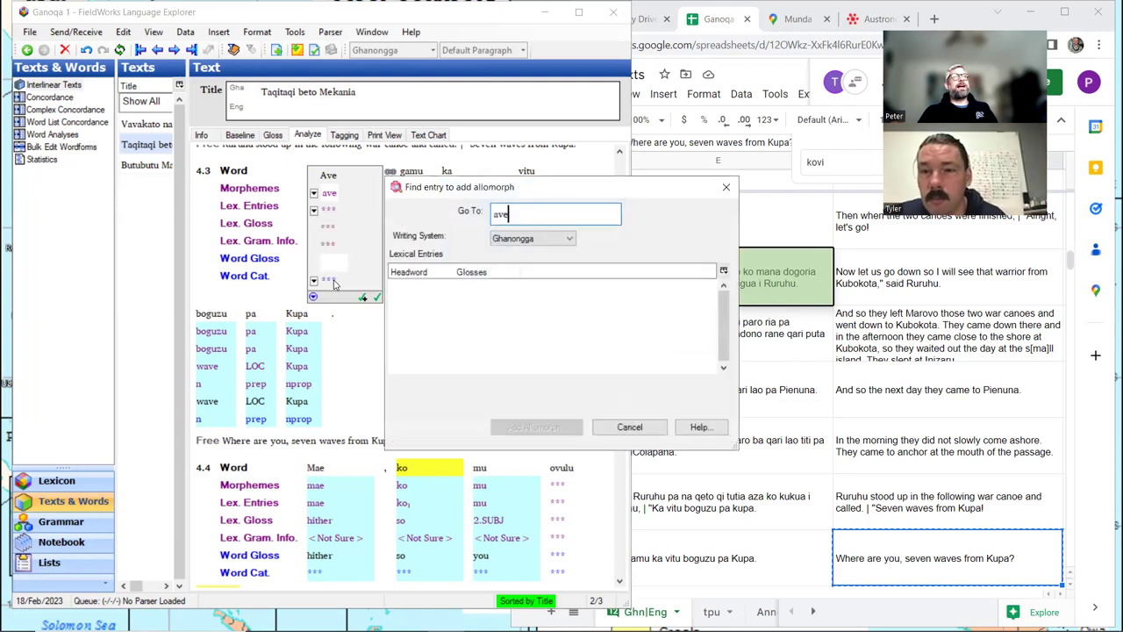
pyautogui.press('BackSpace')
pyautogui.press('BackSpace')
pyautogui.press('BackSpace')
pyautogui.write('pav')
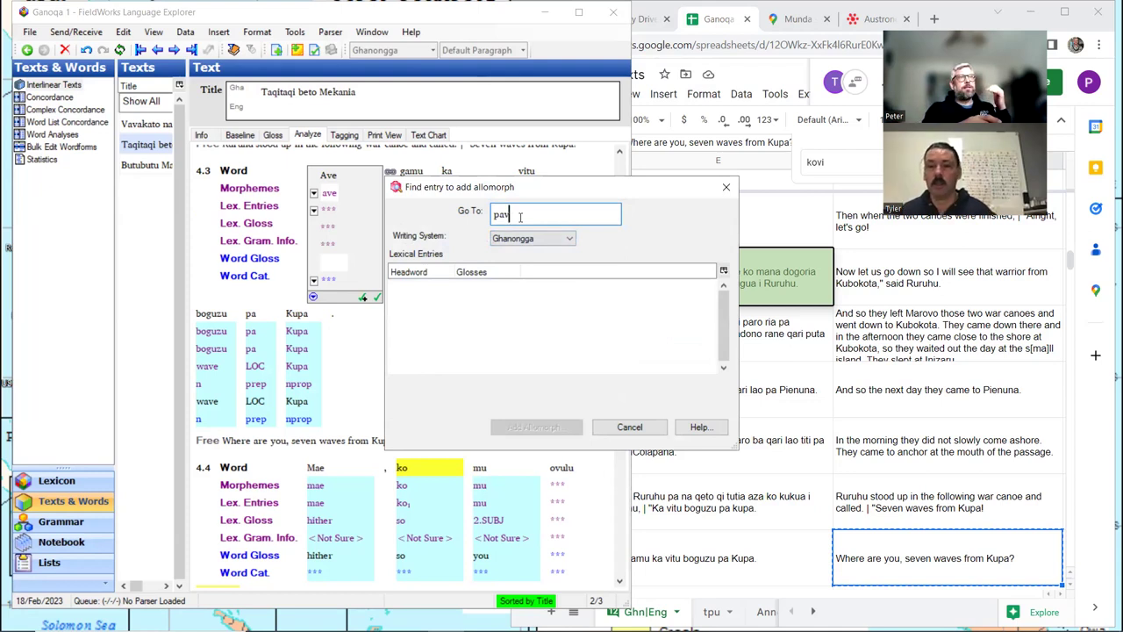
pyautogui.press('BackSpace')
pyautogui.press('BackSpace')
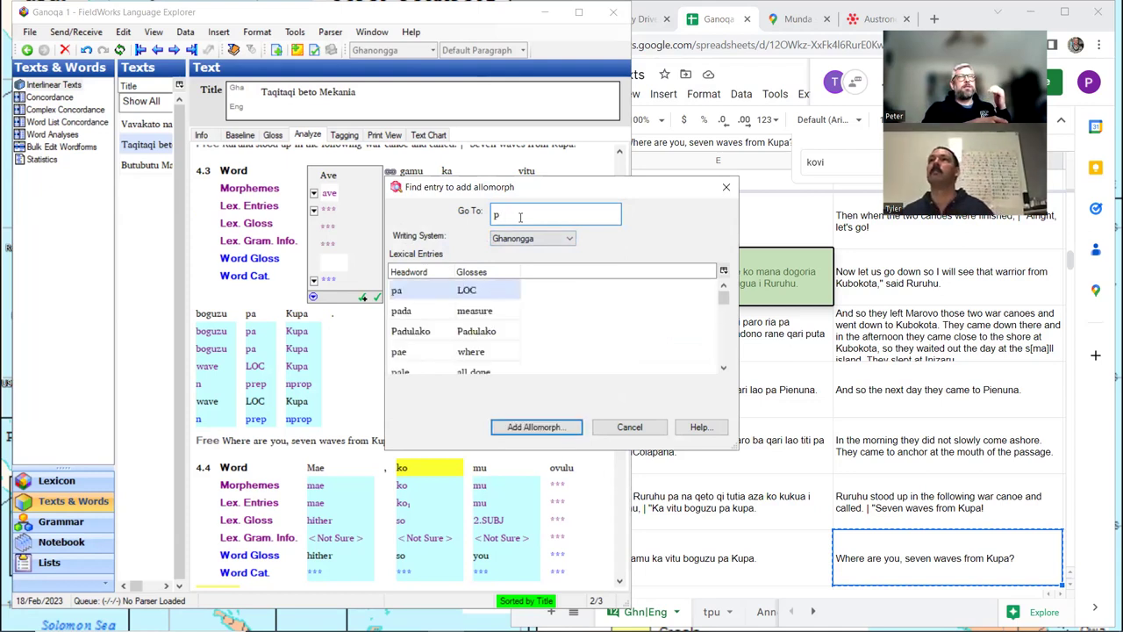
pyautogui.write('a')
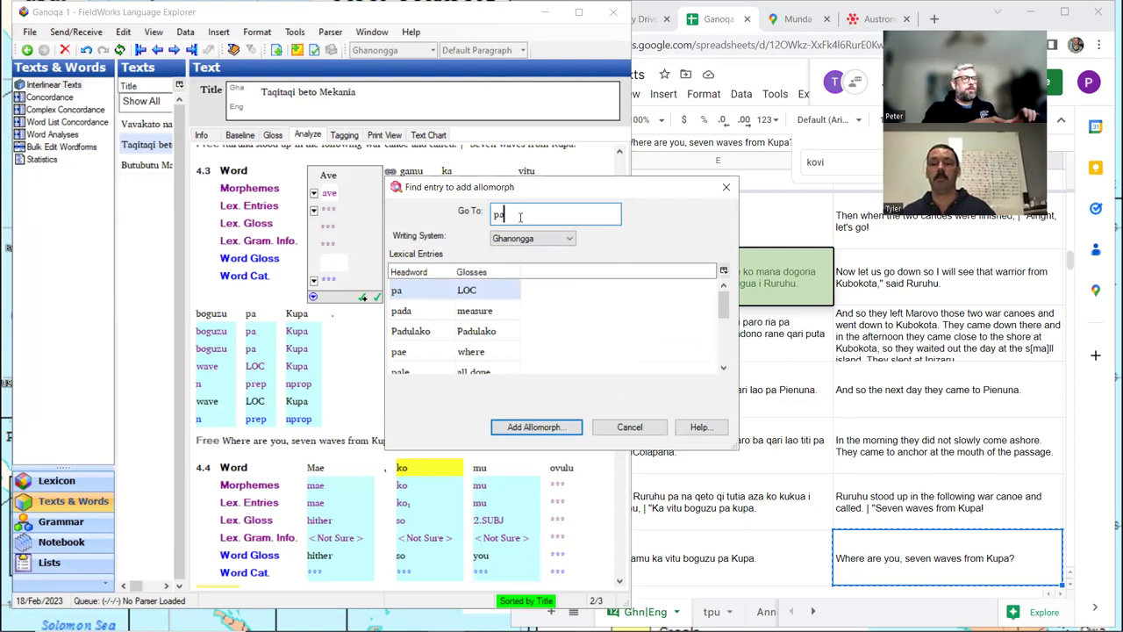
pyautogui.write('v')
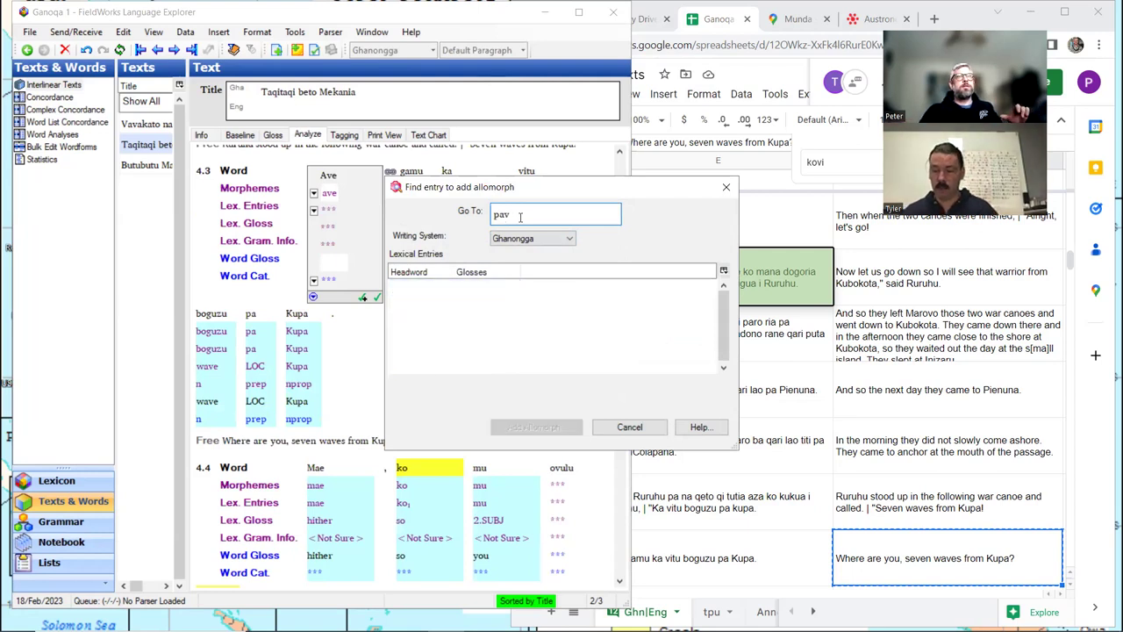
pyautogui.click(648, 430)
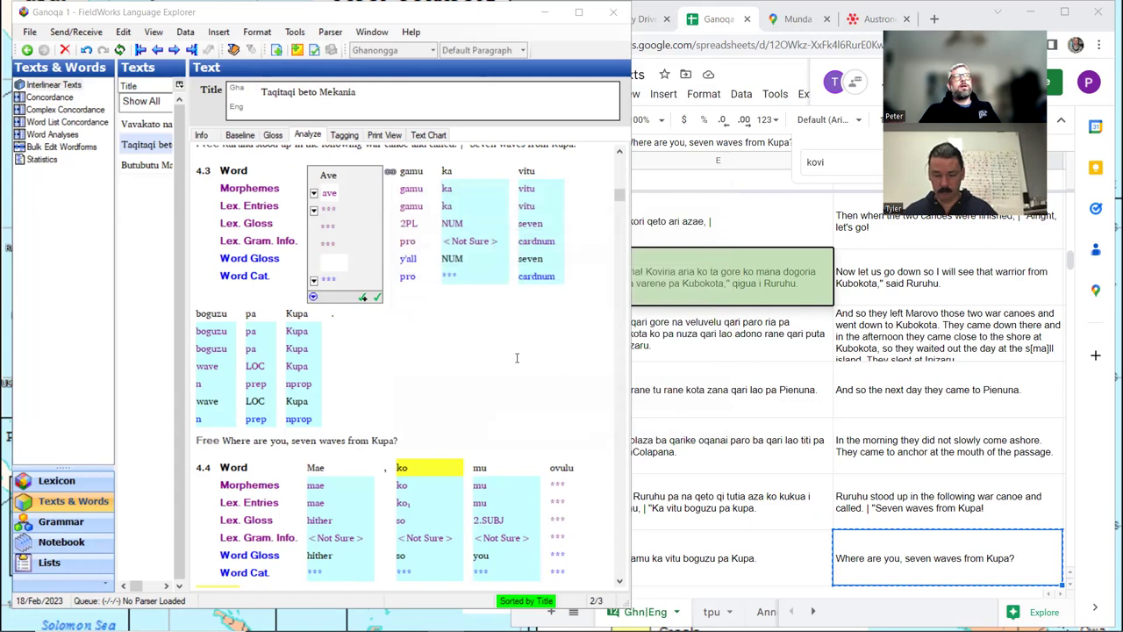
# - Create a new lexicon entry for the stem ave in line 4.3 with the gloss "where" and the category left not sure
pyautogui.click(313, 212)
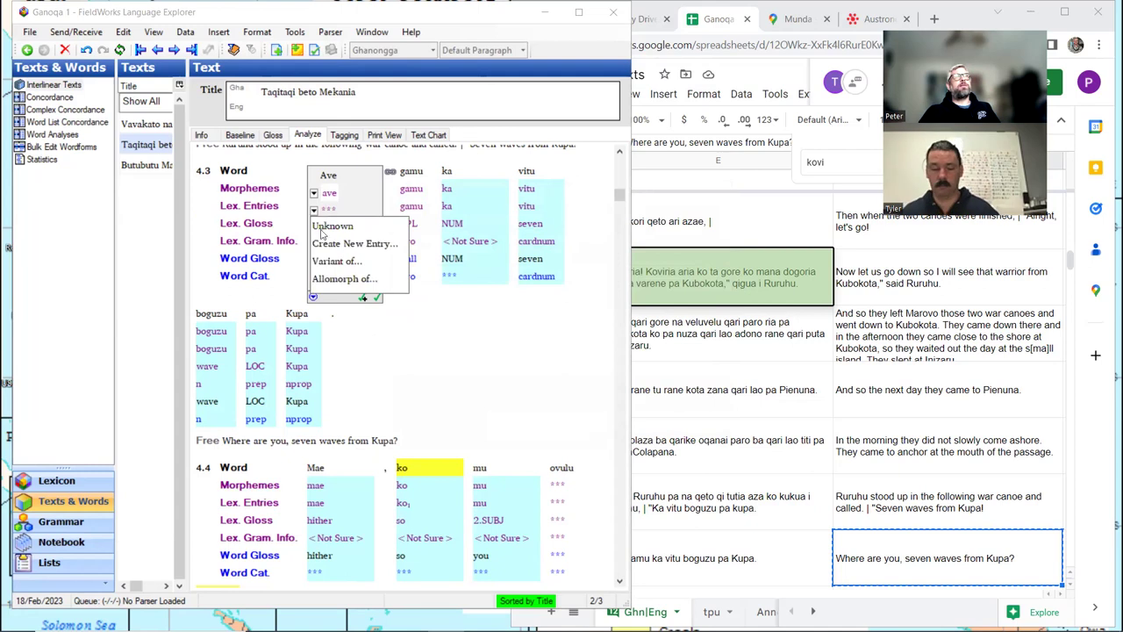
pyautogui.click(327, 244)
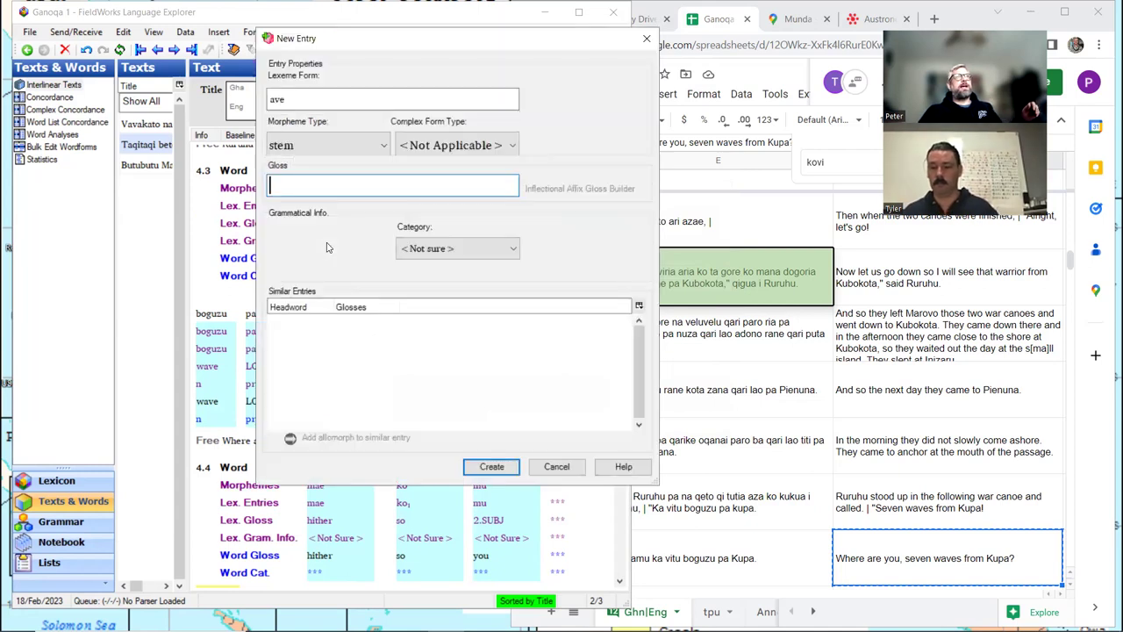
pyautogui.write('where')
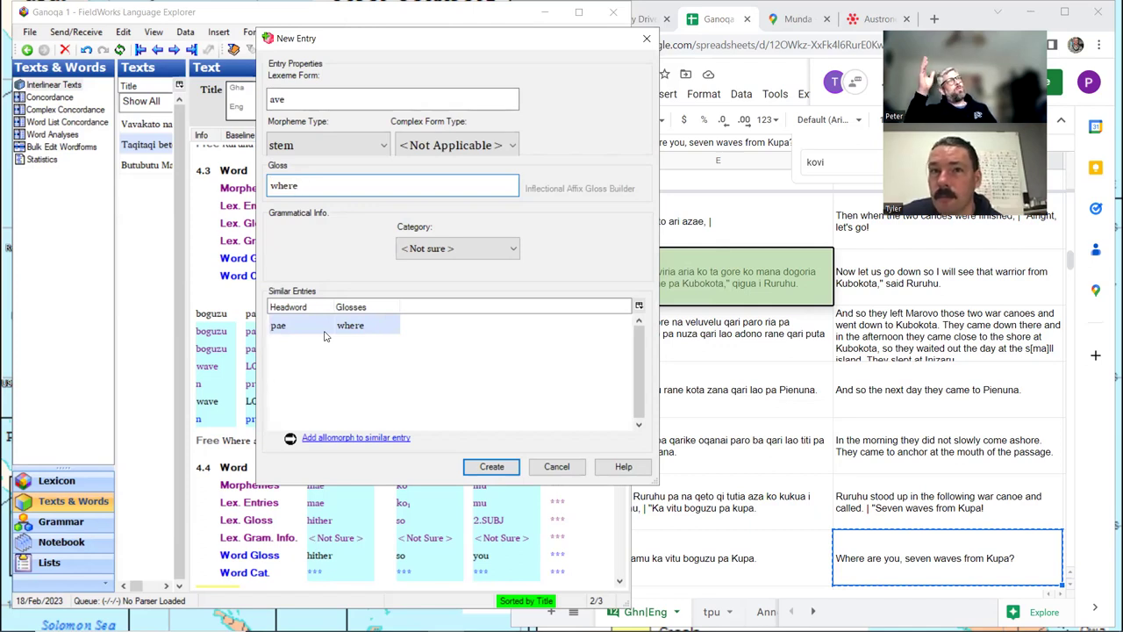
pyautogui.click(496, 465)
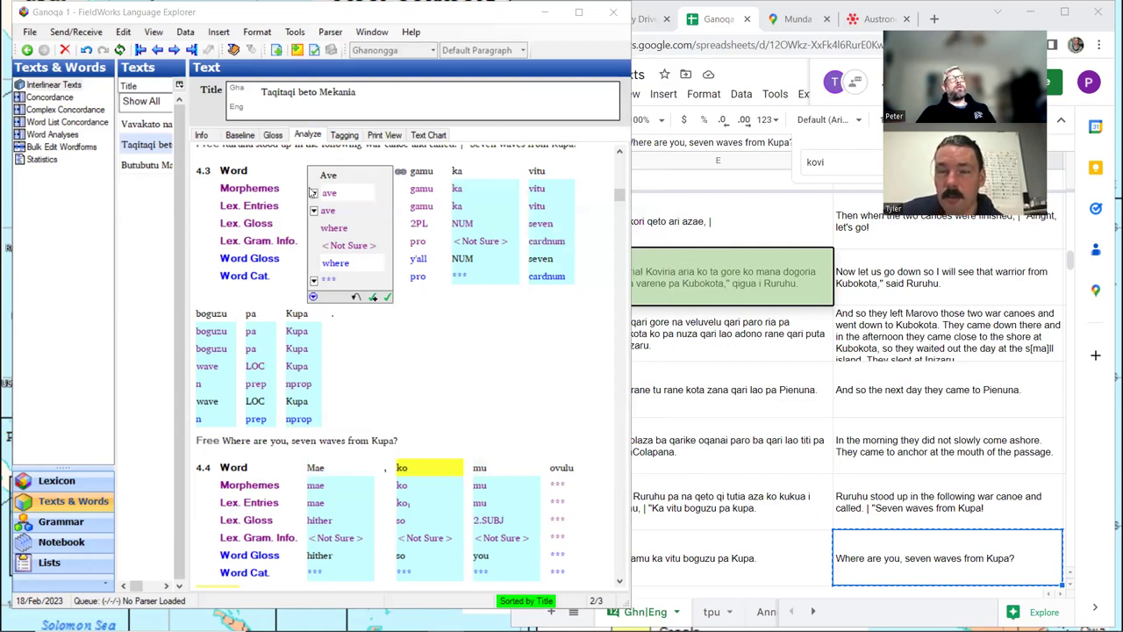
# - Copy the translation "Come to me! Carry these two war canoes," said Ruruhu." from the Ganoqa Texts spreadsheet into the free translation of line 4.4
pyautogui.click(277, 136)
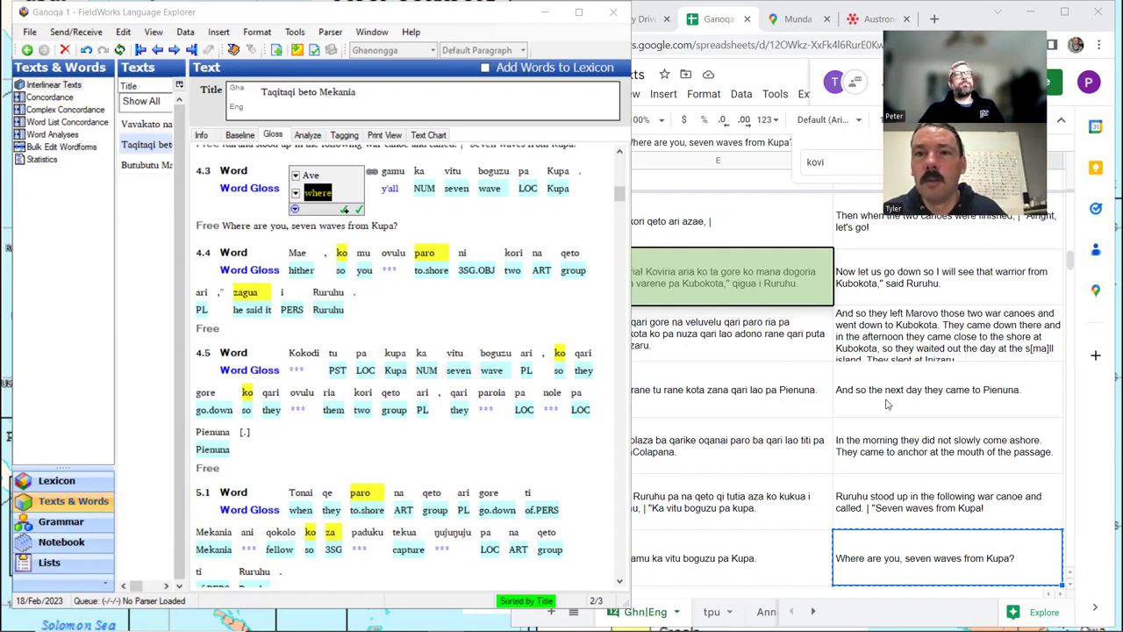
pyautogui.scroll(-1, 888, 403)
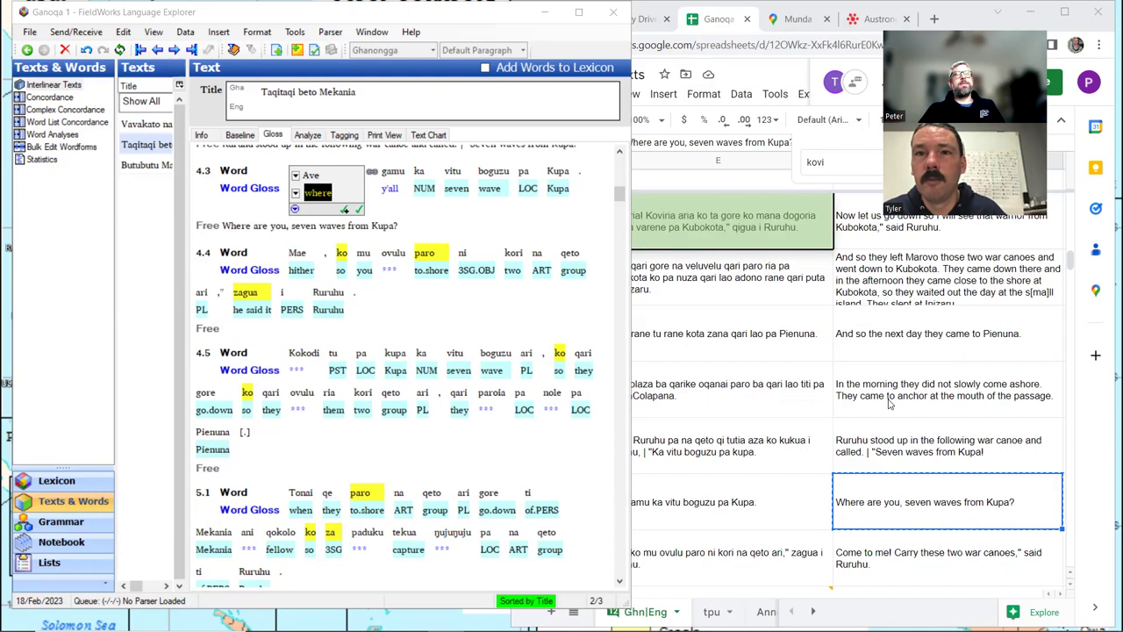
pyautogui.click(893, 564)
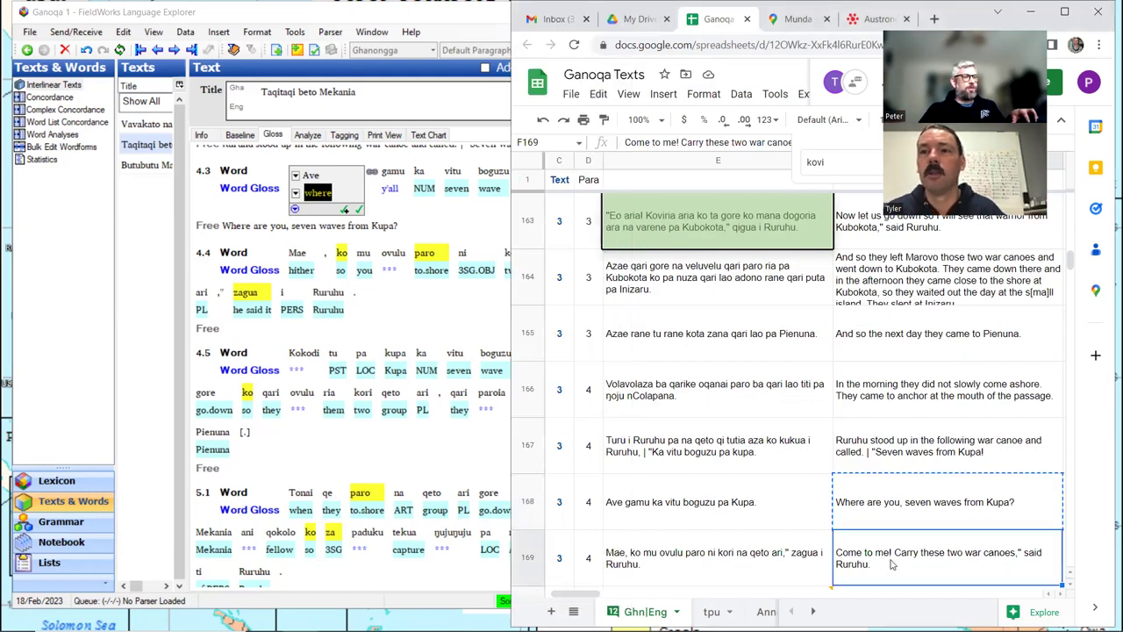
pyautogui.hotkey('ctrl', 'c')
pyautogui.click(266, 331)
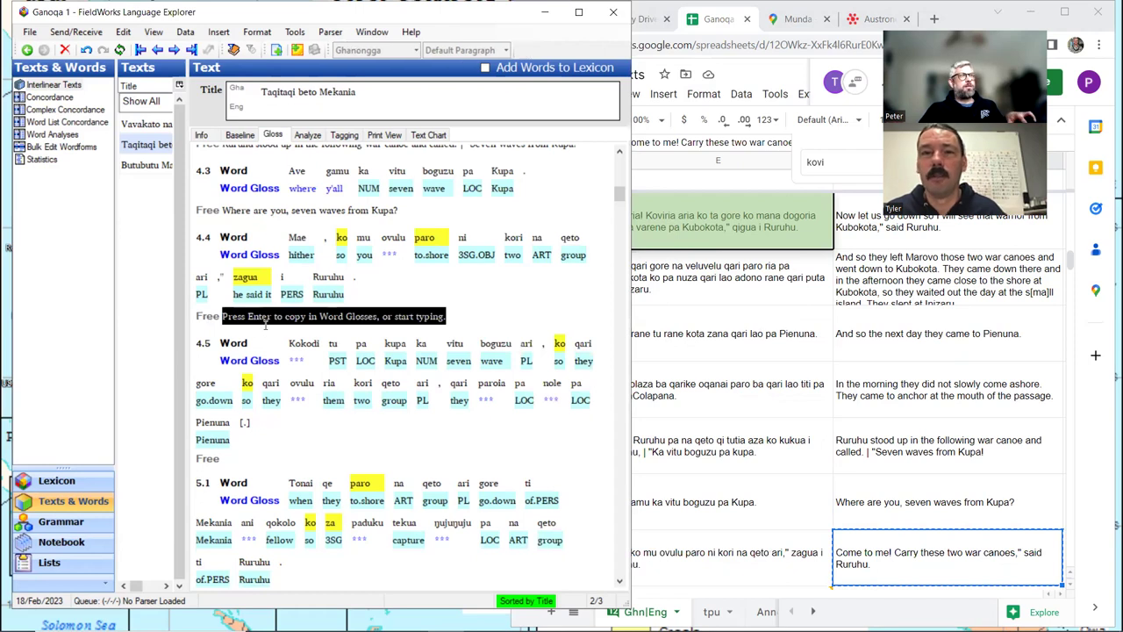
pyautogui.click(946, 566)
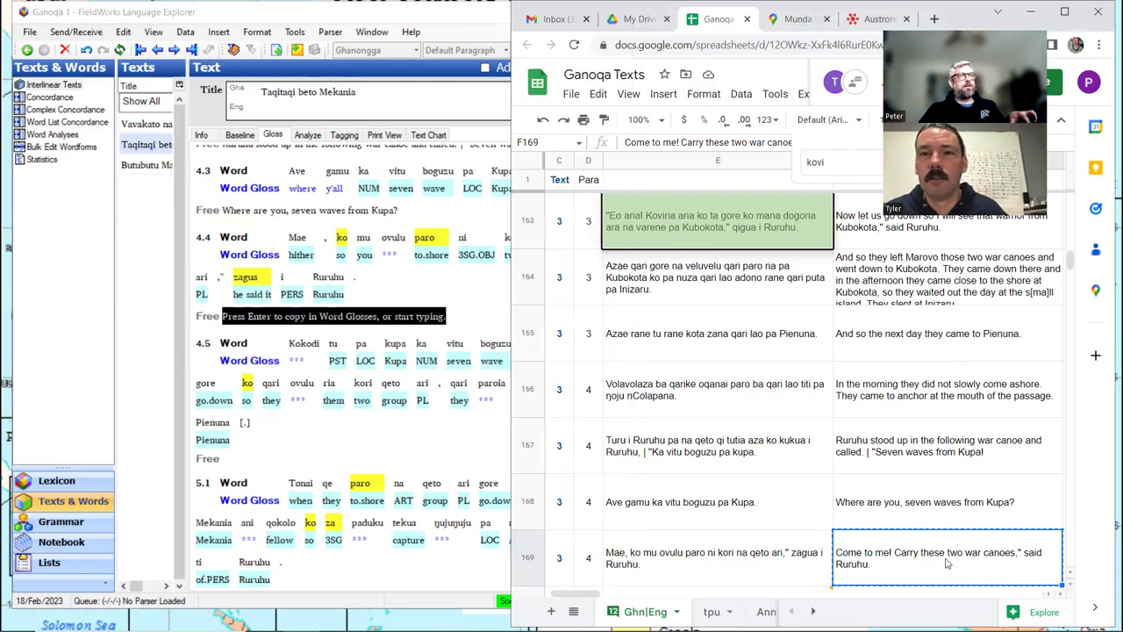
pyautogui.click(260, 316)
pyautogui.hotkey('ctrl', 'v')
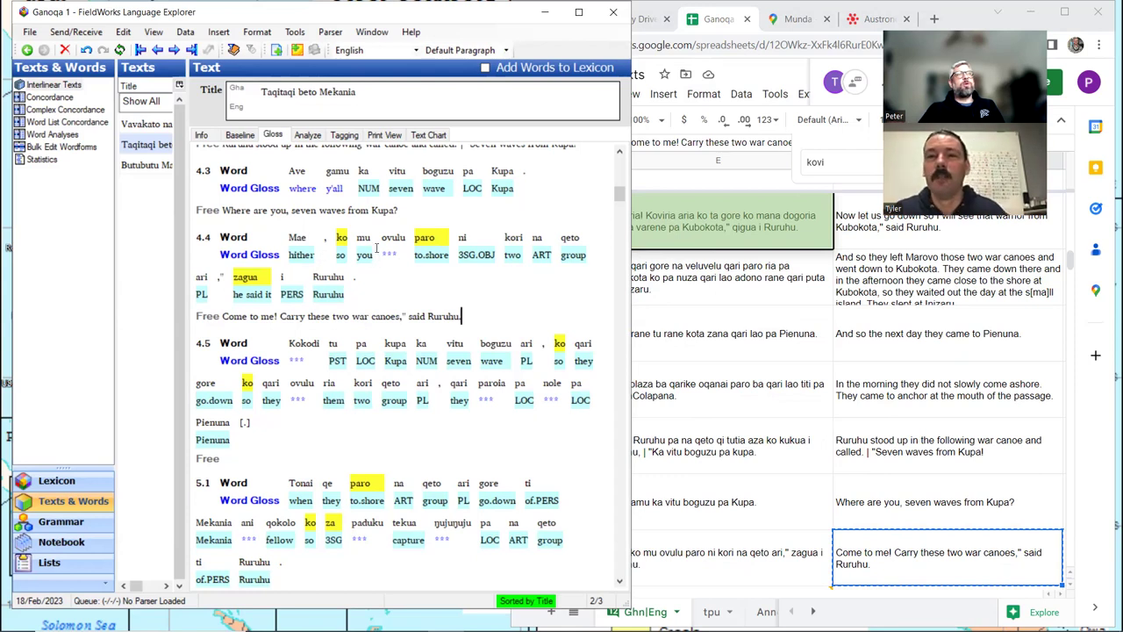
# - Check the morpheme analysis of the word mu in line 4.4
pyautogui.click(375, 253)
pyautogui.click(304, 136)
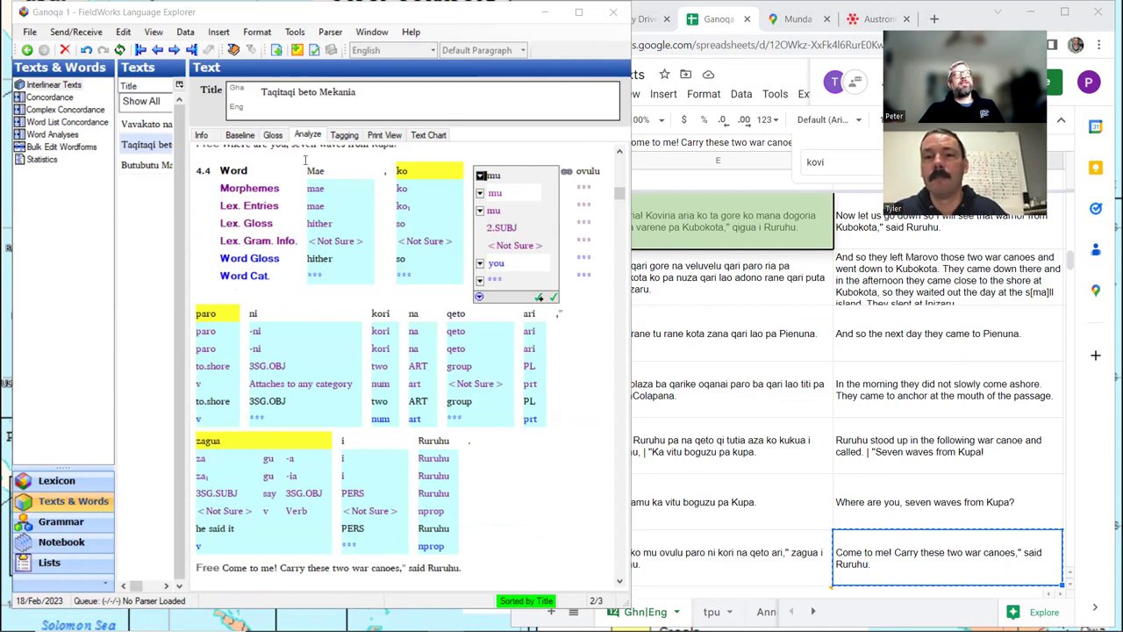
pyautogui.click(273, 137)
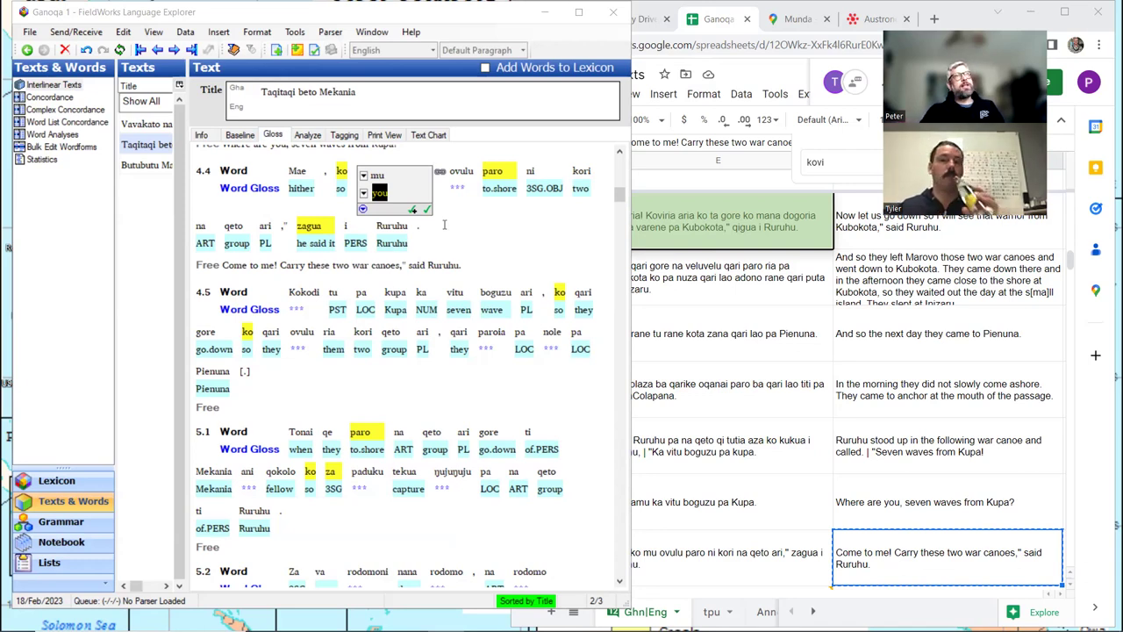
# - Create a new lexicon entry for the stem ovulu in line 4.4 with the gloss "carry"
pyautogui.click(465, 176)
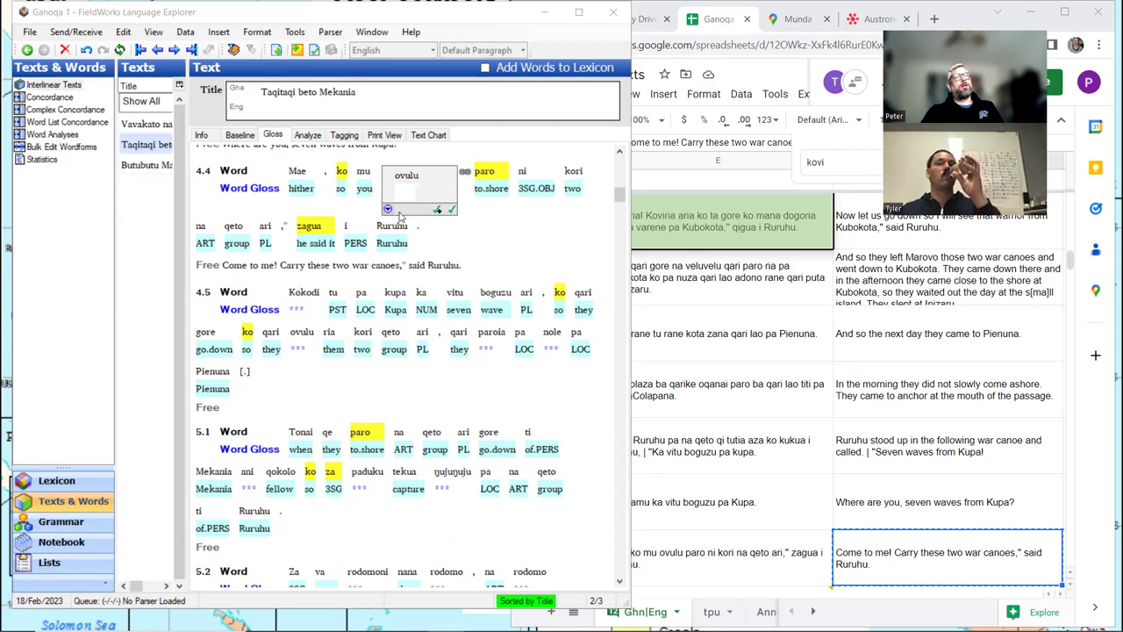
pyautogui.click(309, 135)
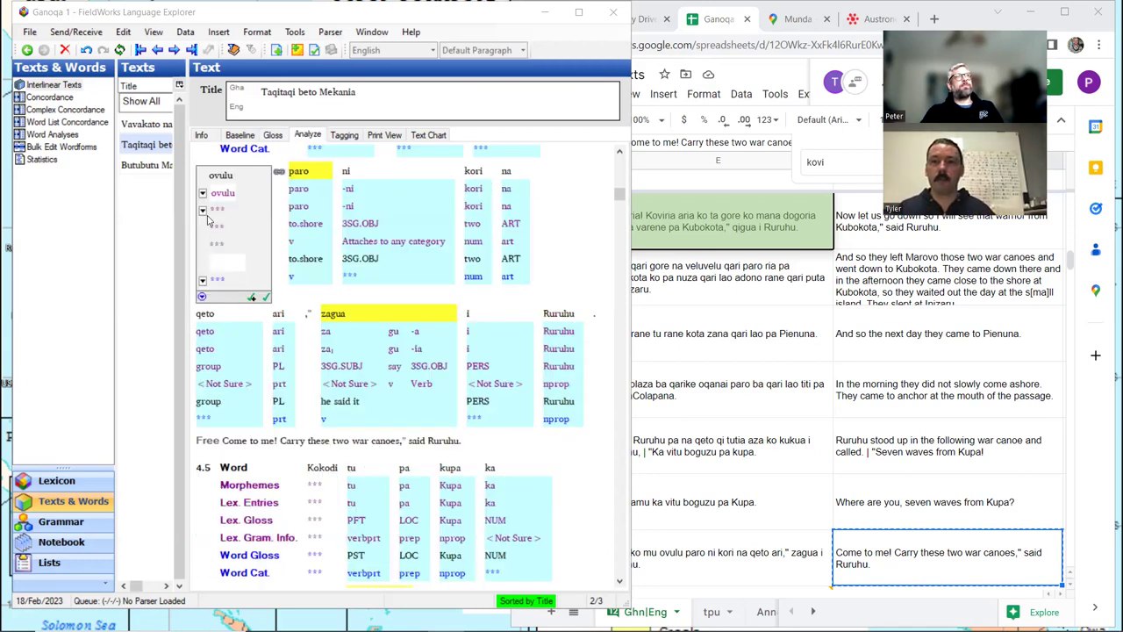
pyautogui.click(203, 211)
pyautogui.click(222, 246)
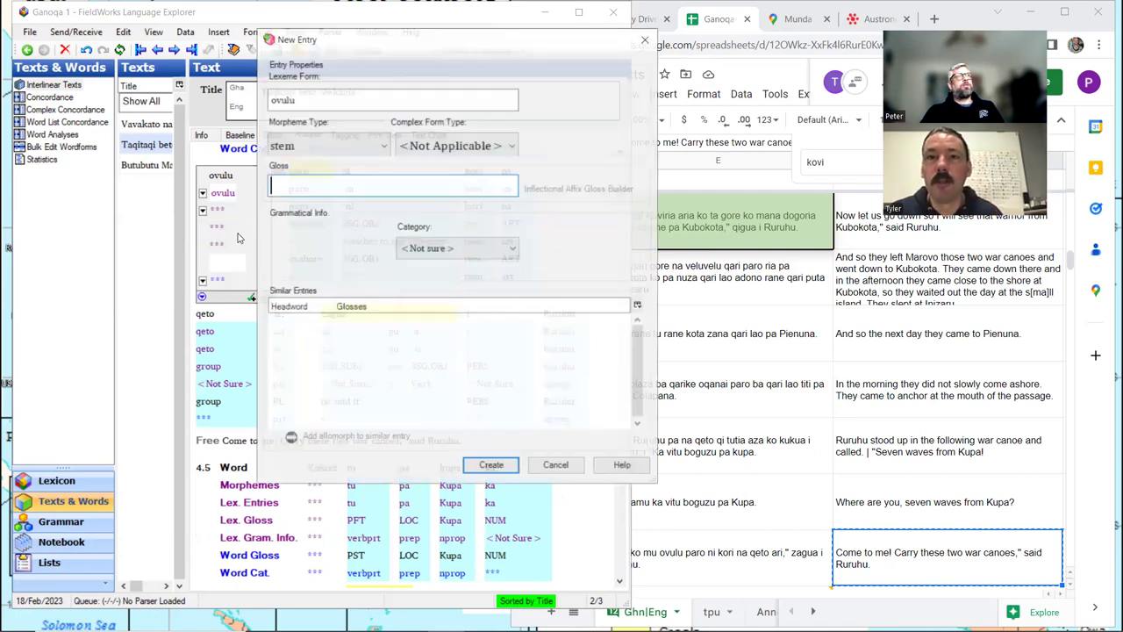
pyautogui.write('carry')
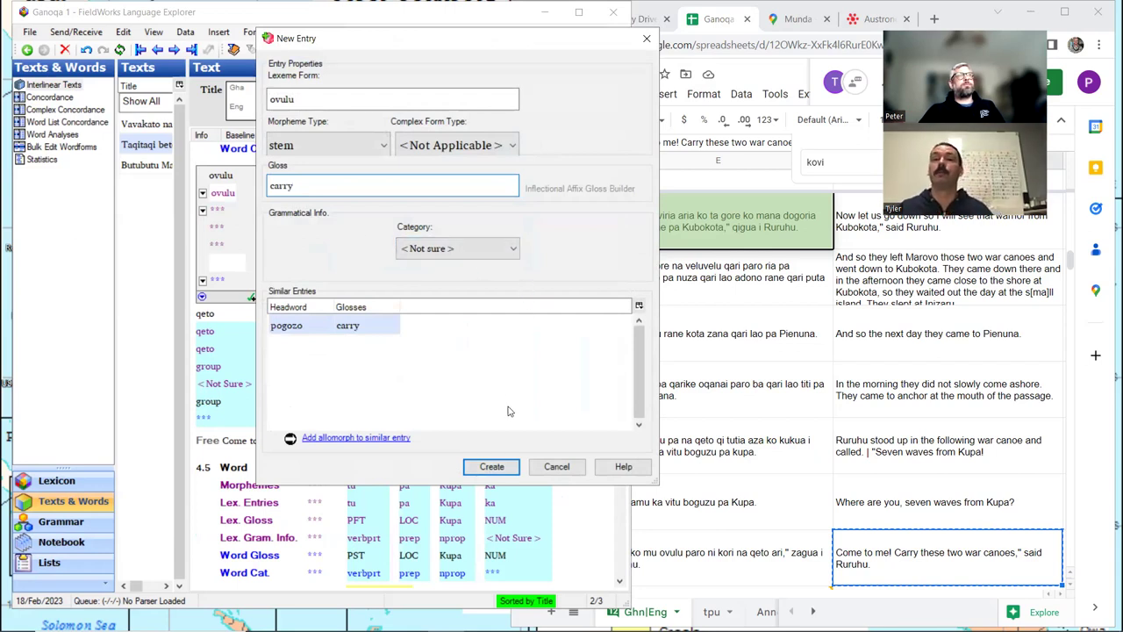
pyautogui.click(482, 466)
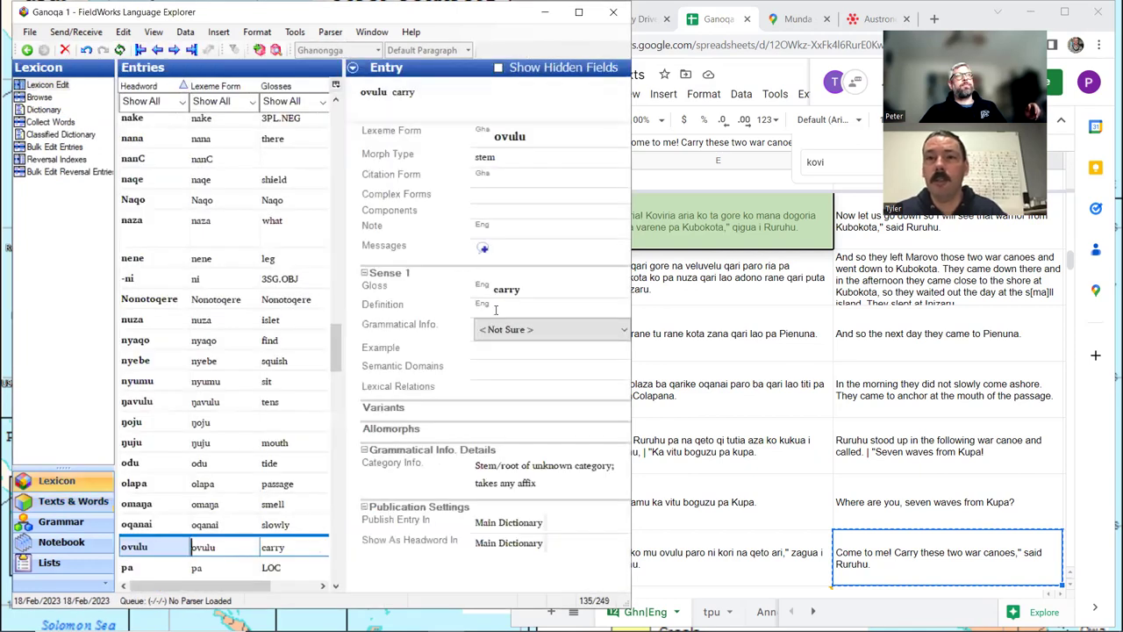
# - Set the grammatical info of the ovulu lexicon entry to Verb and return to the word glosses of line 4.4
pyautogui.click(504, 332)
pyautogui.scroll(-2, 510, 469)
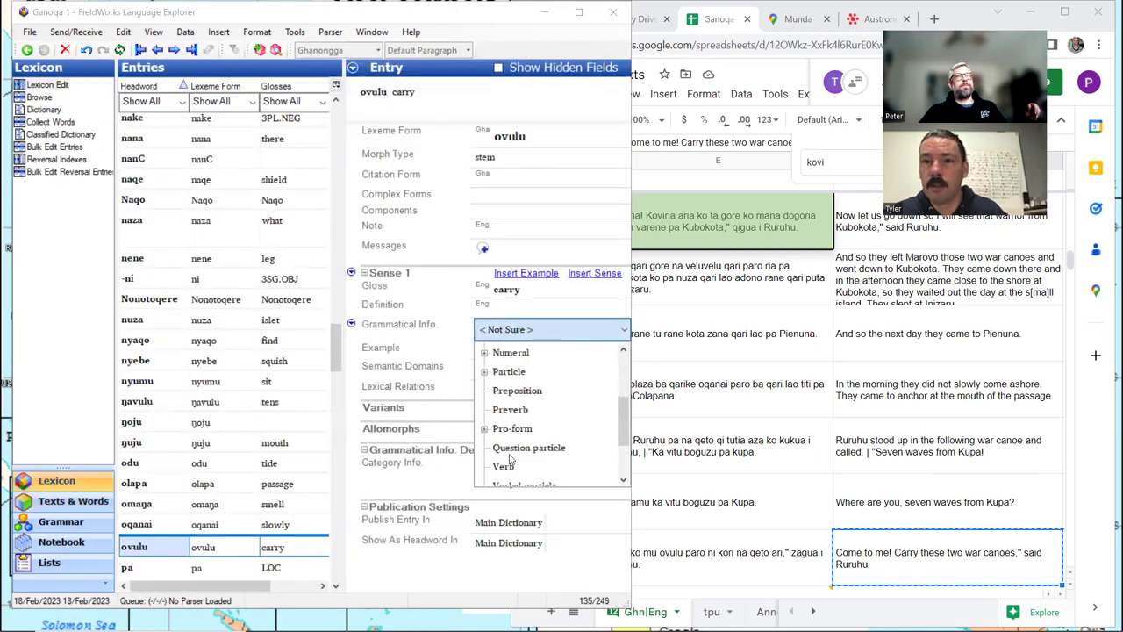
pyautogui.click(510, 464)
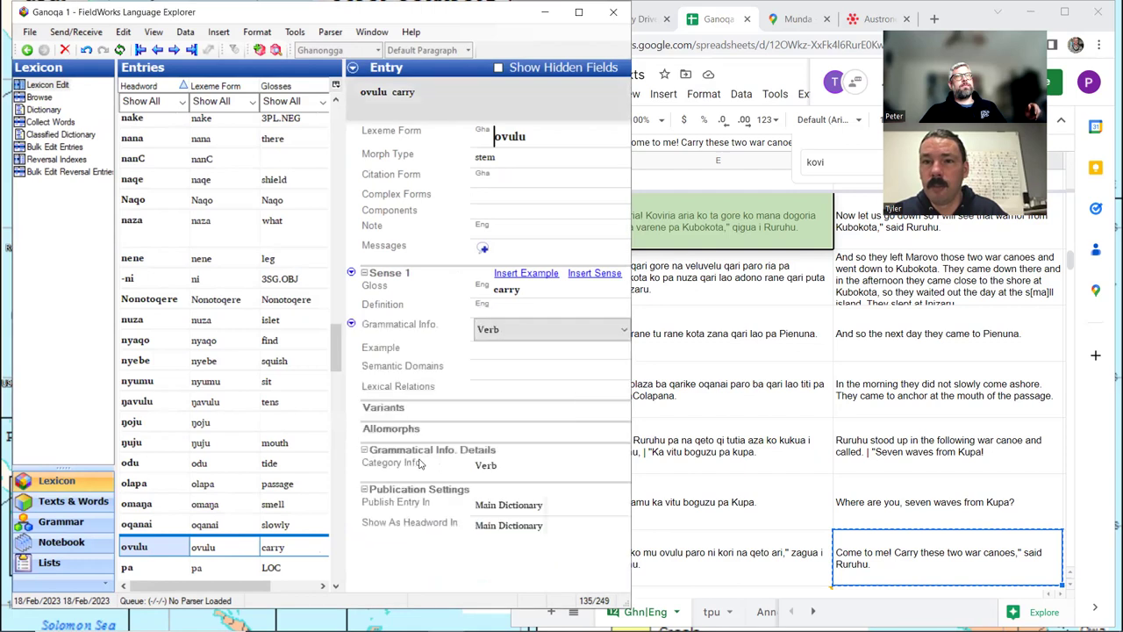
pyautogui.click(73, 501)
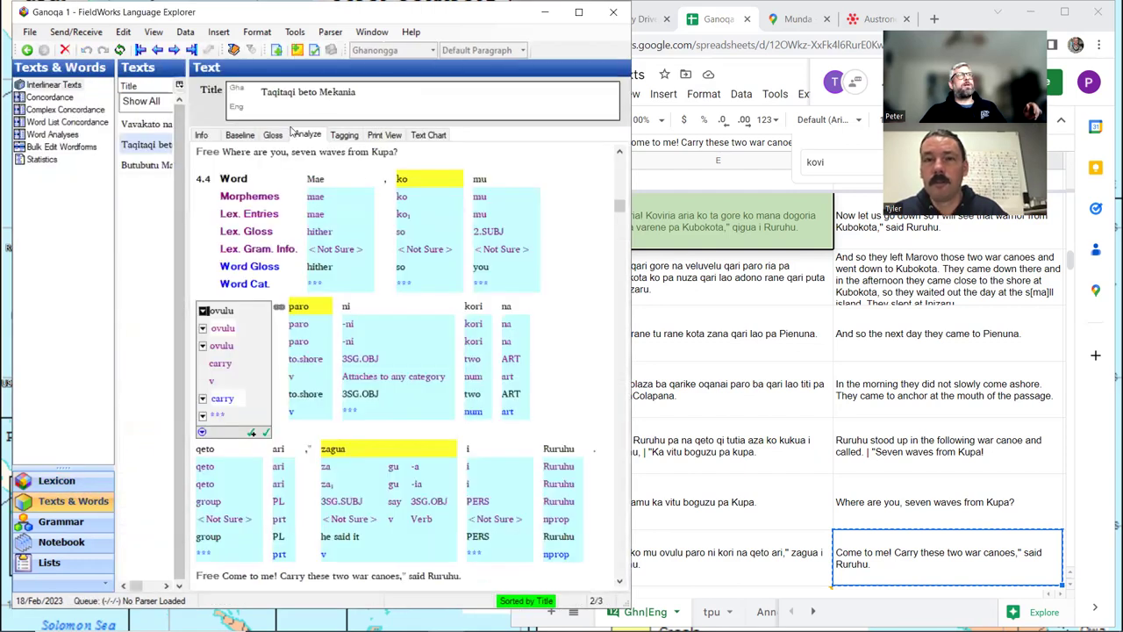
pyautogui.click(284, 137)
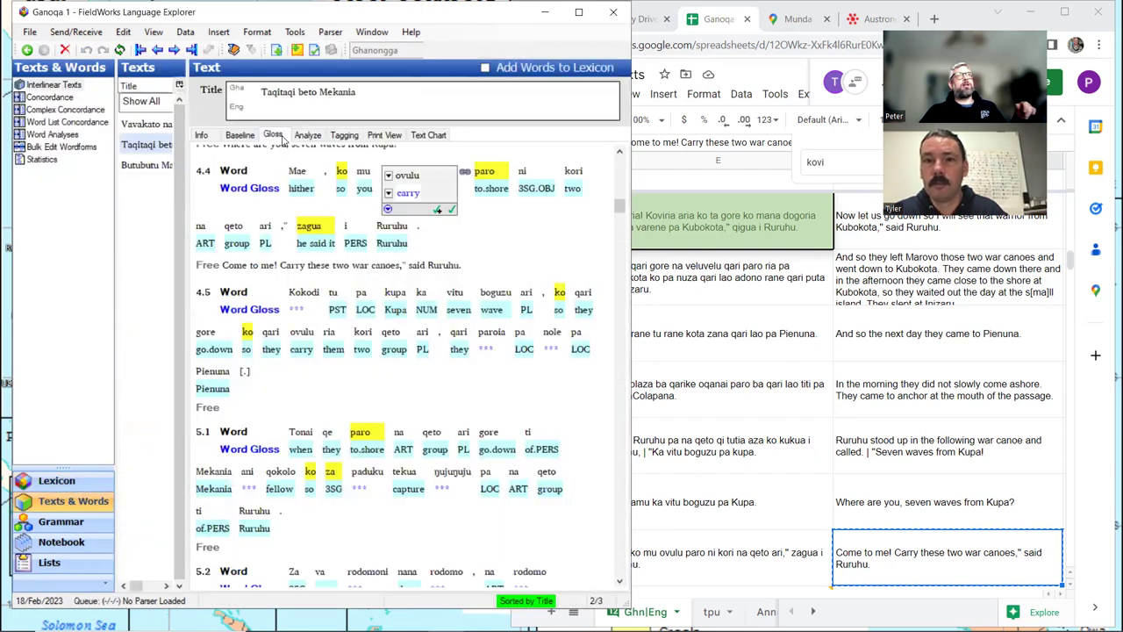
pyautogui.click(463, 264)
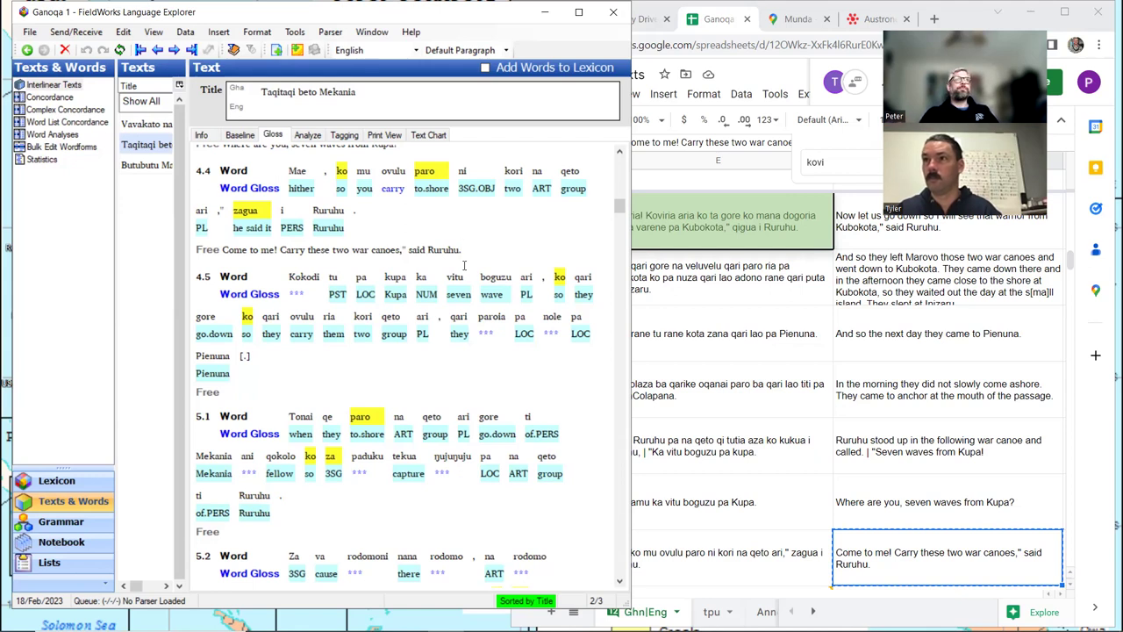
# - Split the word Kokodi in line 4.5 into the morphemes koko and -di
pyautogui.click(331, 287)
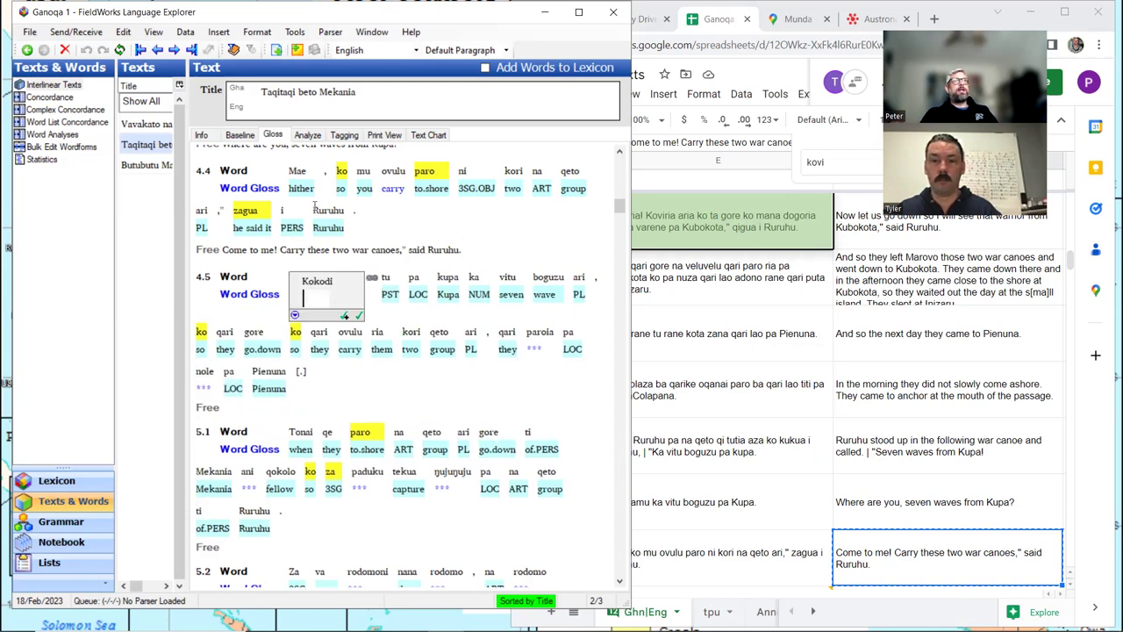
pyautogui.click(313, 138)
pyautogui.click(347, 192)
pyautogui.write('-di')
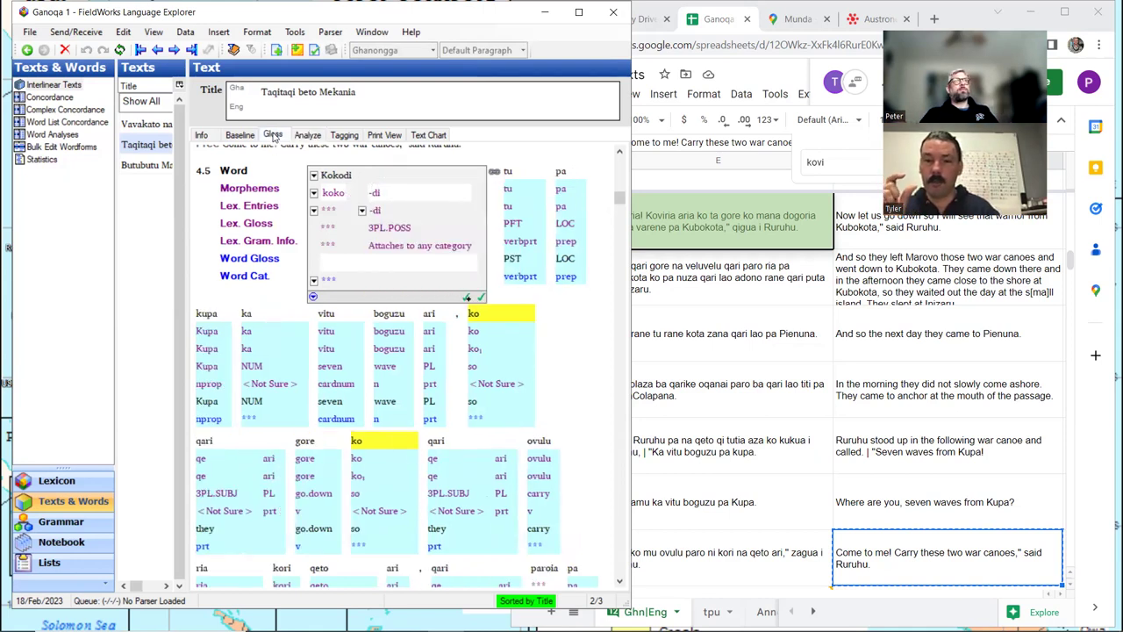
pyautogui.click(273, 136)
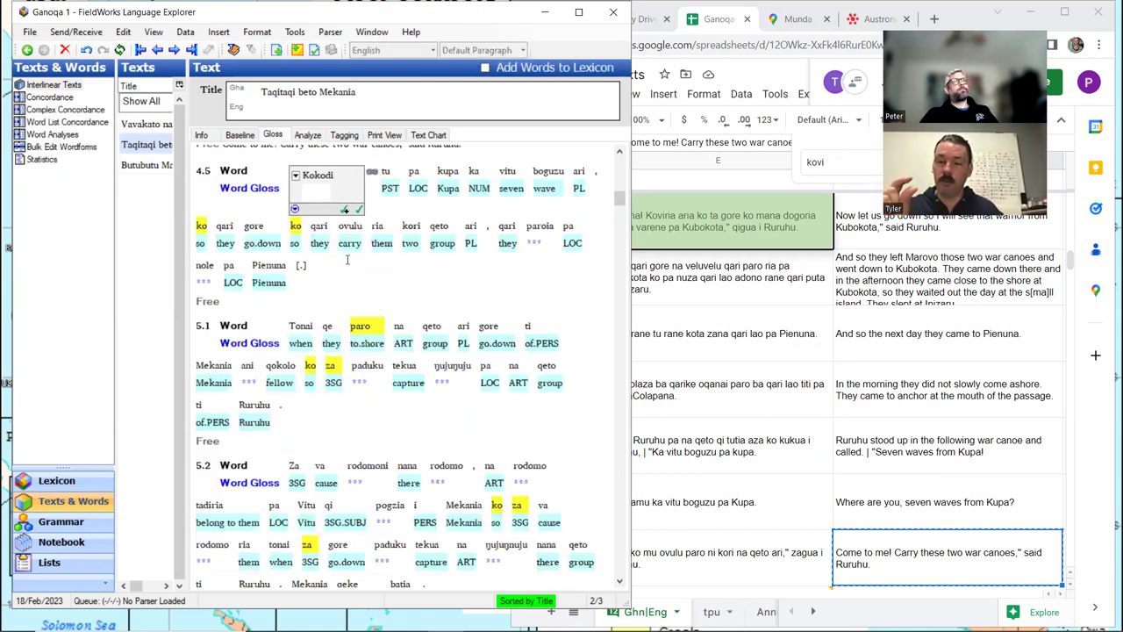
# - Split paroia in line 4.5 into paro and -ia, and assign paro to the verb entry glossed "to.shore"
pyautogui.scroll(3, 535, 379)
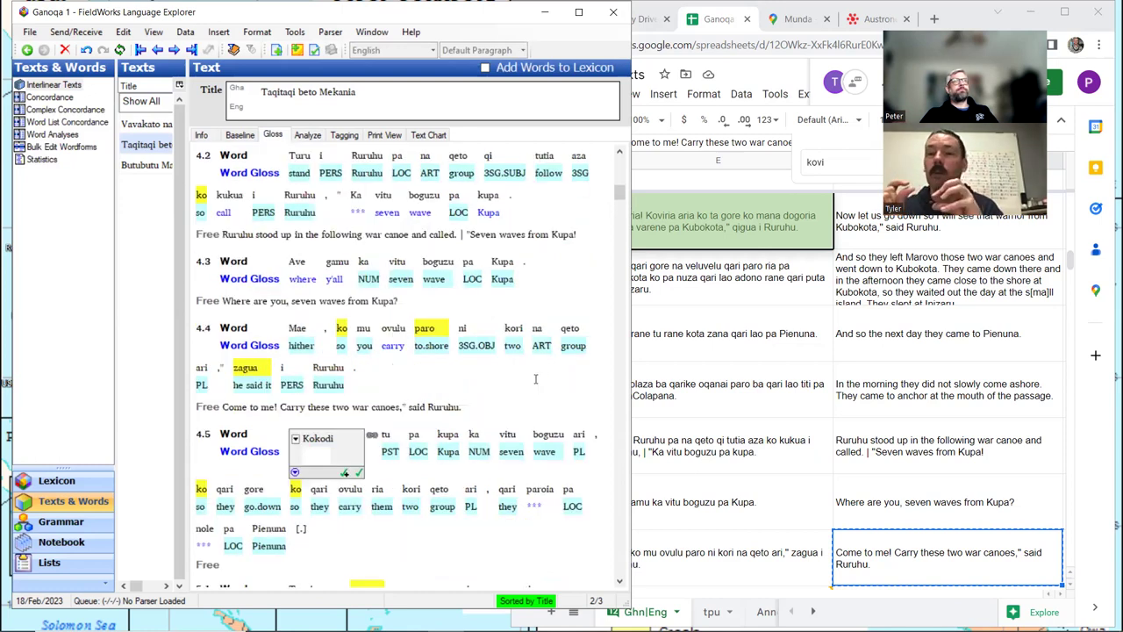
pyautogui.scroll(-1, 513, 345)
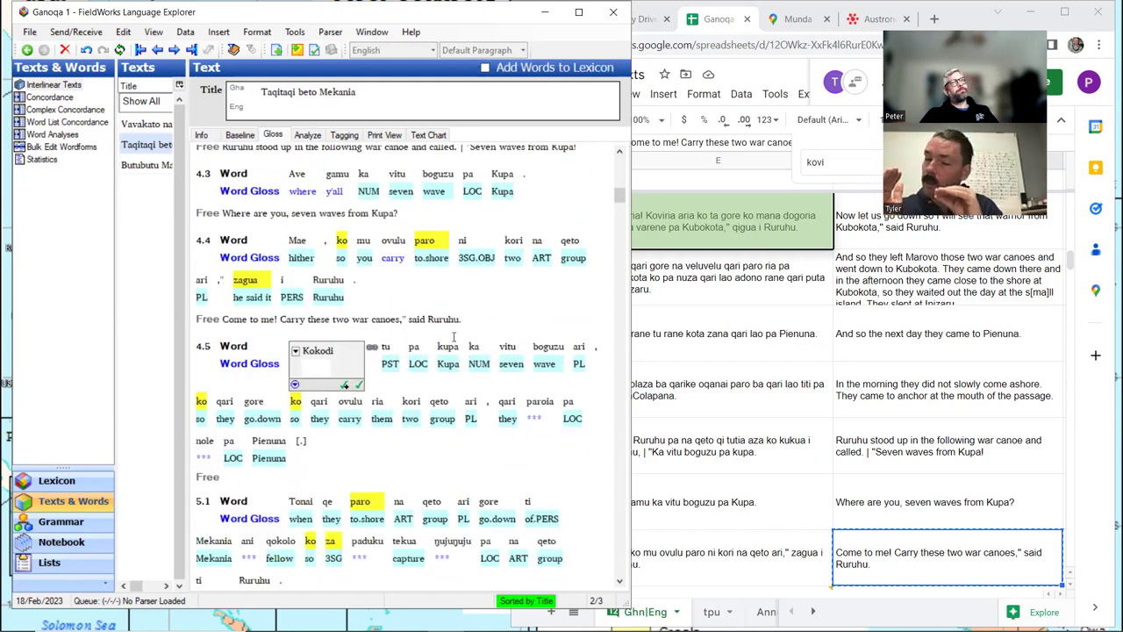
pyautogui.scroll(-2, 454, 336)
pyautogui.scroll(1, 454, 333)
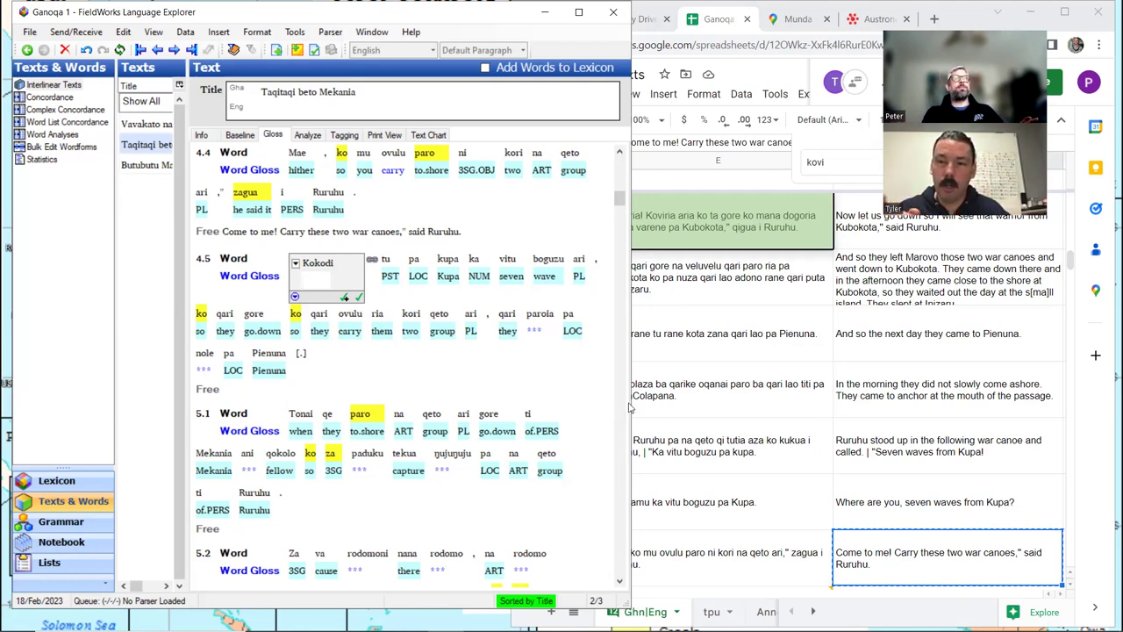
pyautogui.click(538, 330)
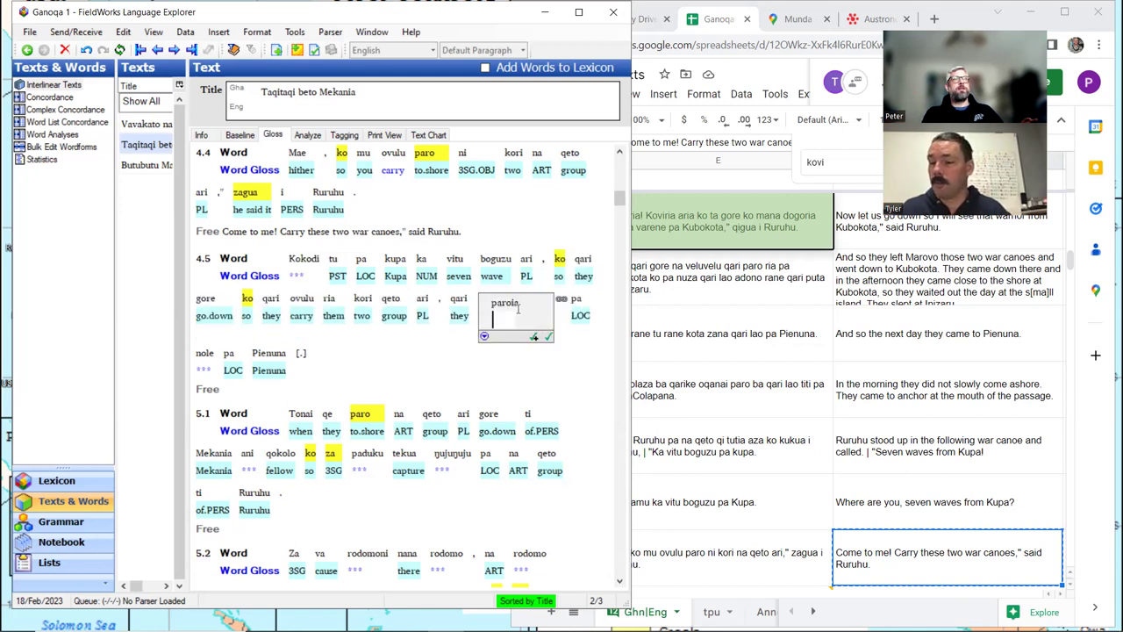
pyautogui.click(309, 136)
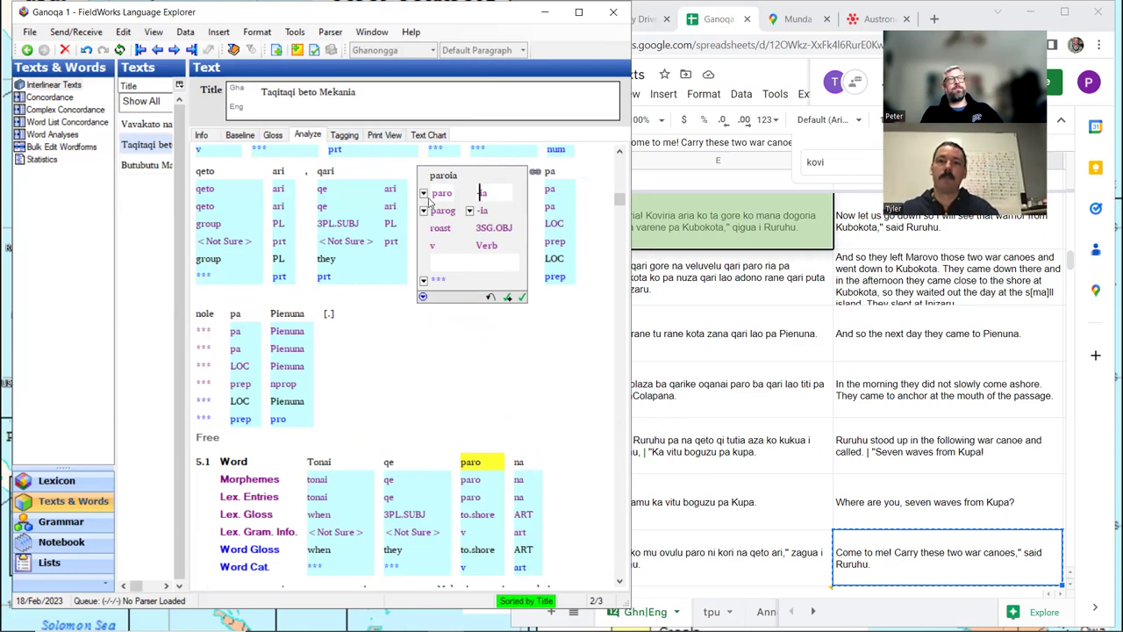
pyautogui.click(423, 212)
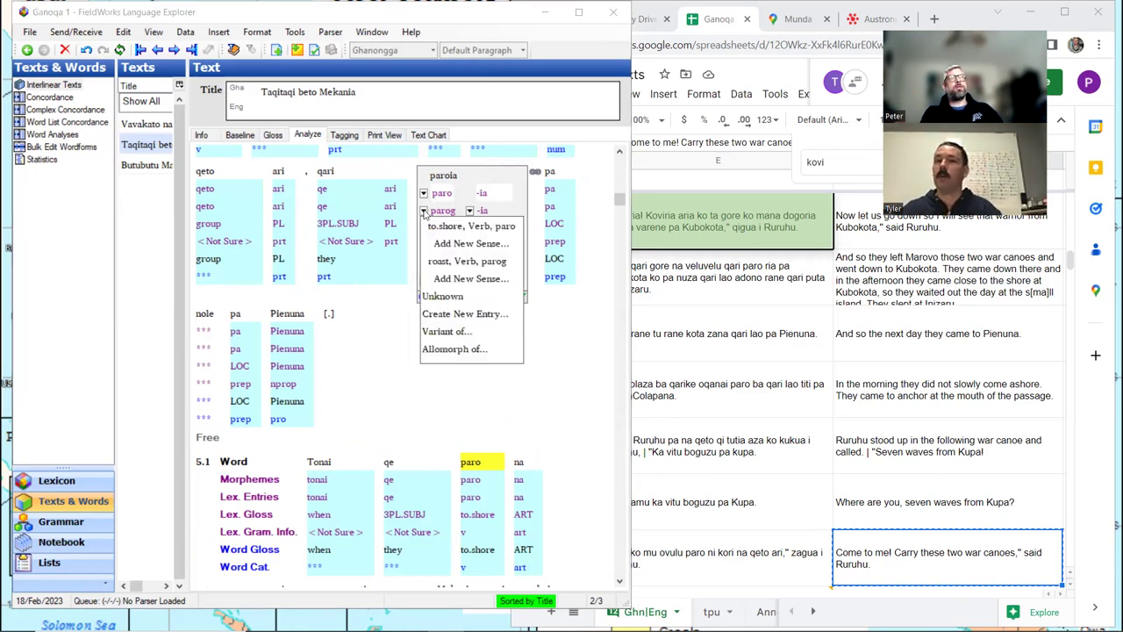
pyautogui.click(439, 226)
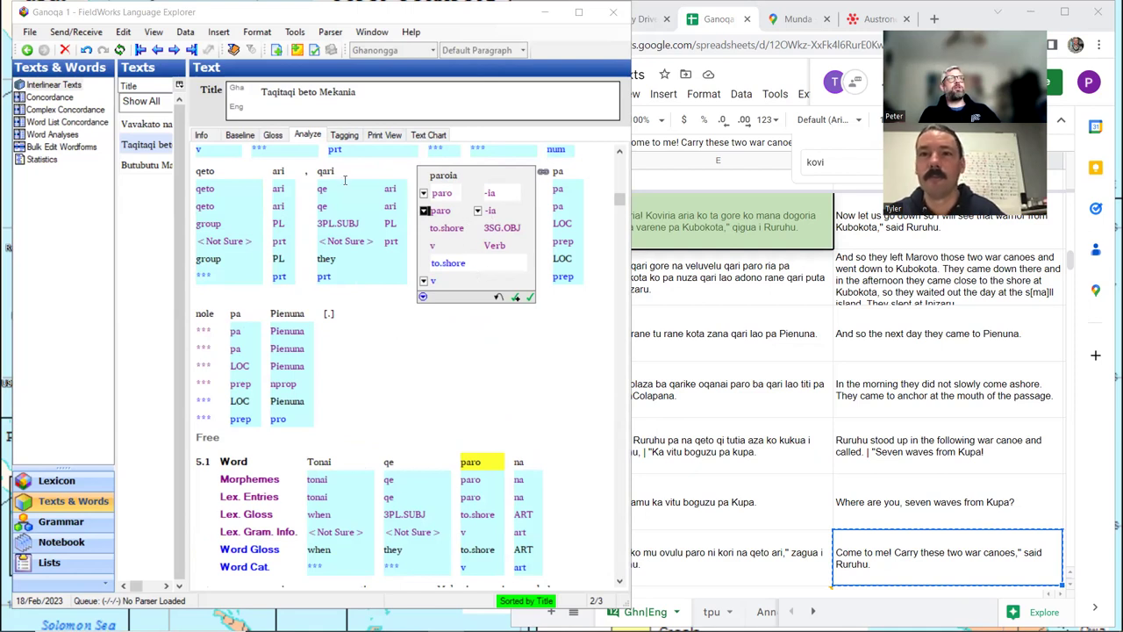
pyautogui.click(272, 134)
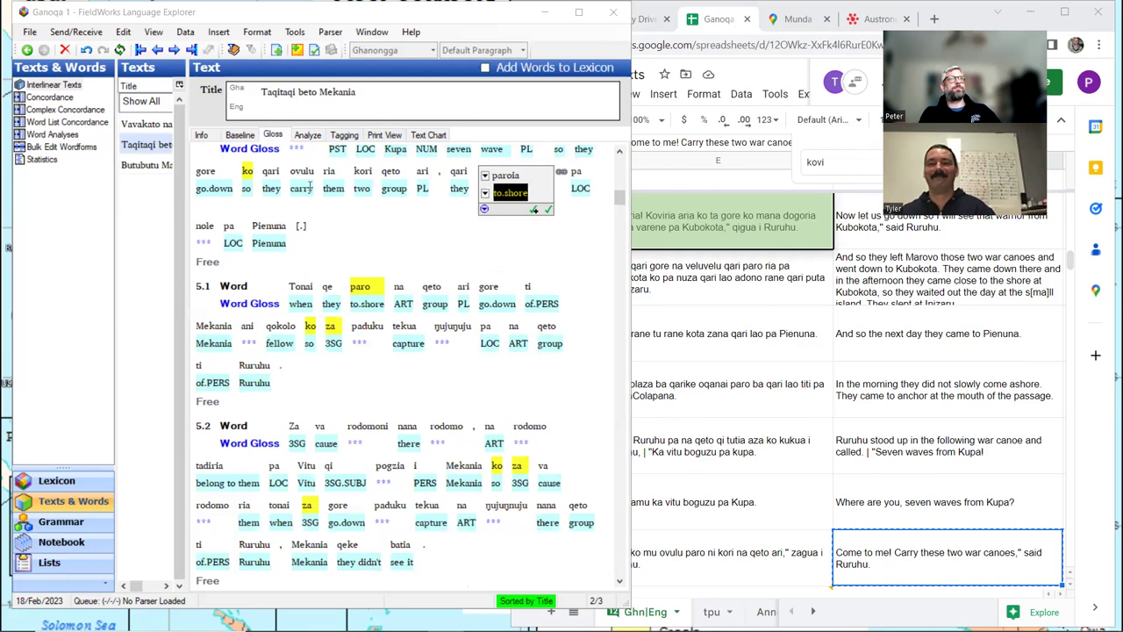
# - Copy the English translation of line 4.5 from the Ganoqa Texts spreadsheet into the line's free translation in FieldWorks
pyautogui.scroll(2, 323, 220)
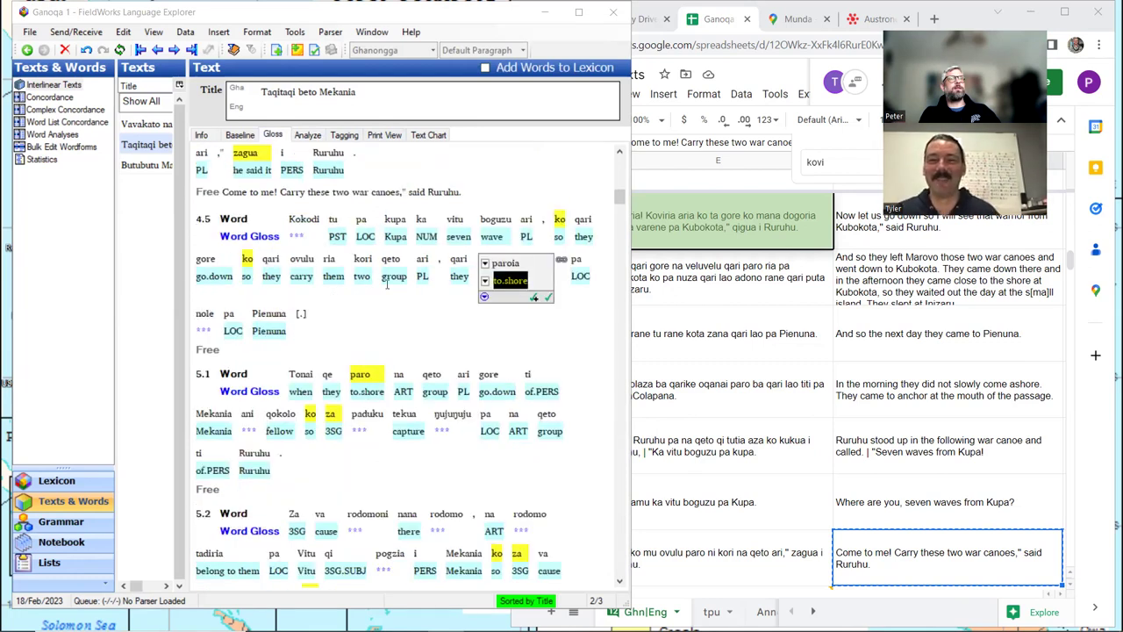
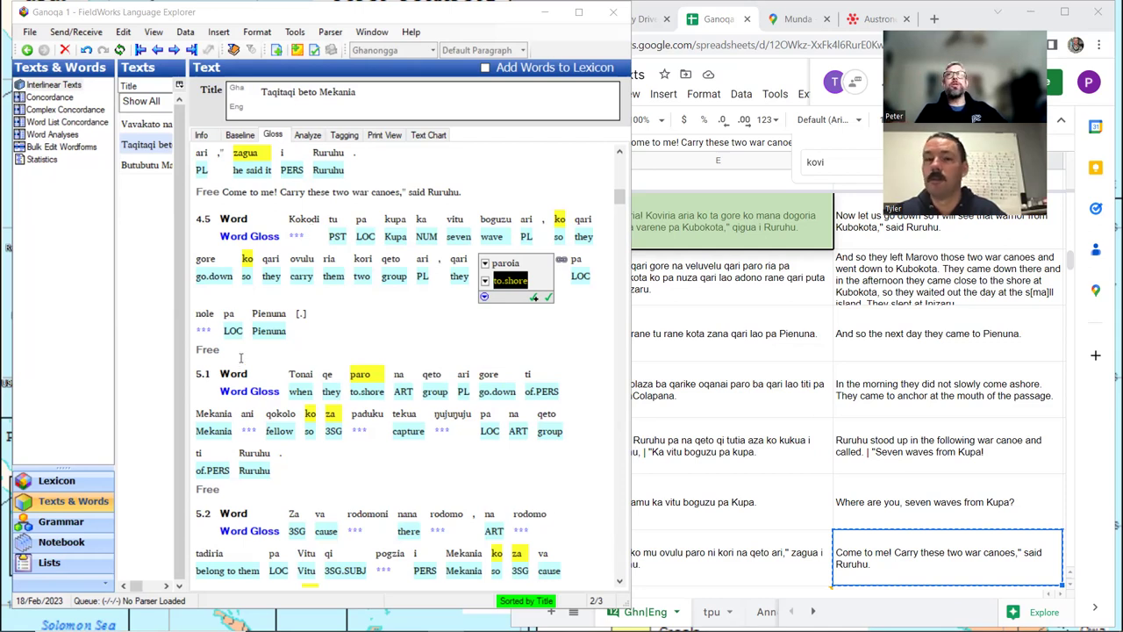
pyautogui.scroll(-1, 936, 424)
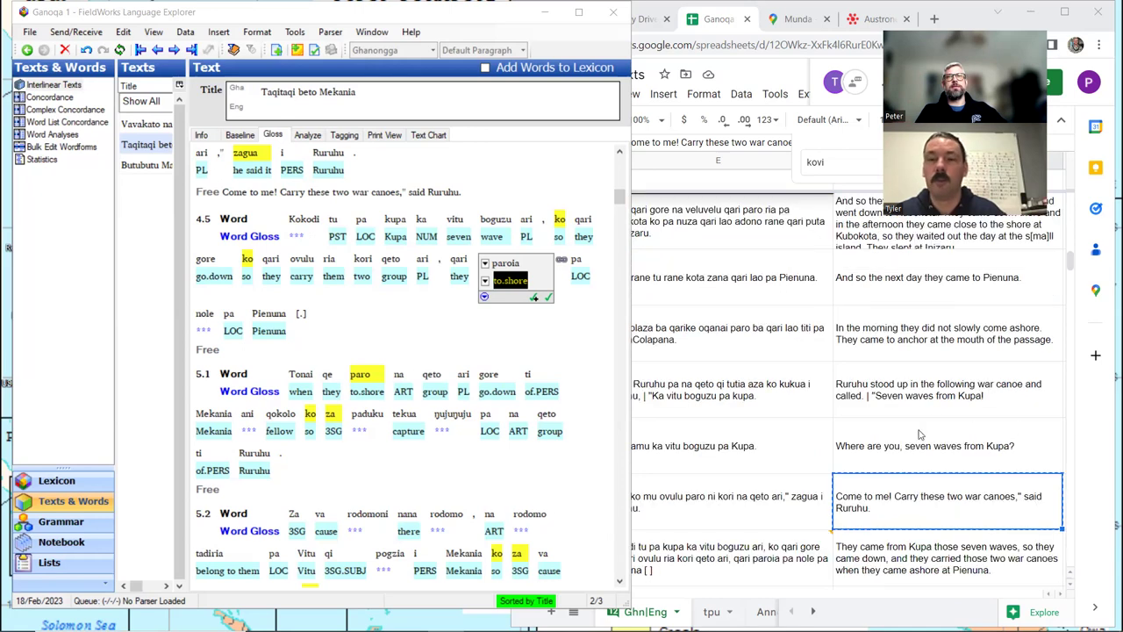
pyautogui.click(897, 551)
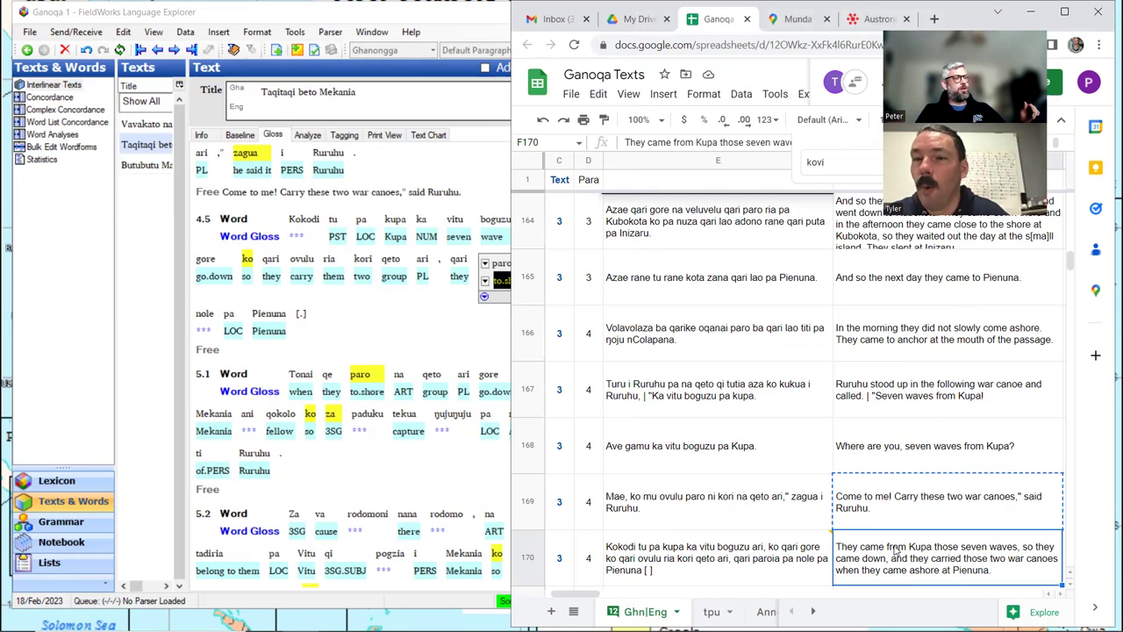
pyautogui.hotkey('ctrl', 'c')
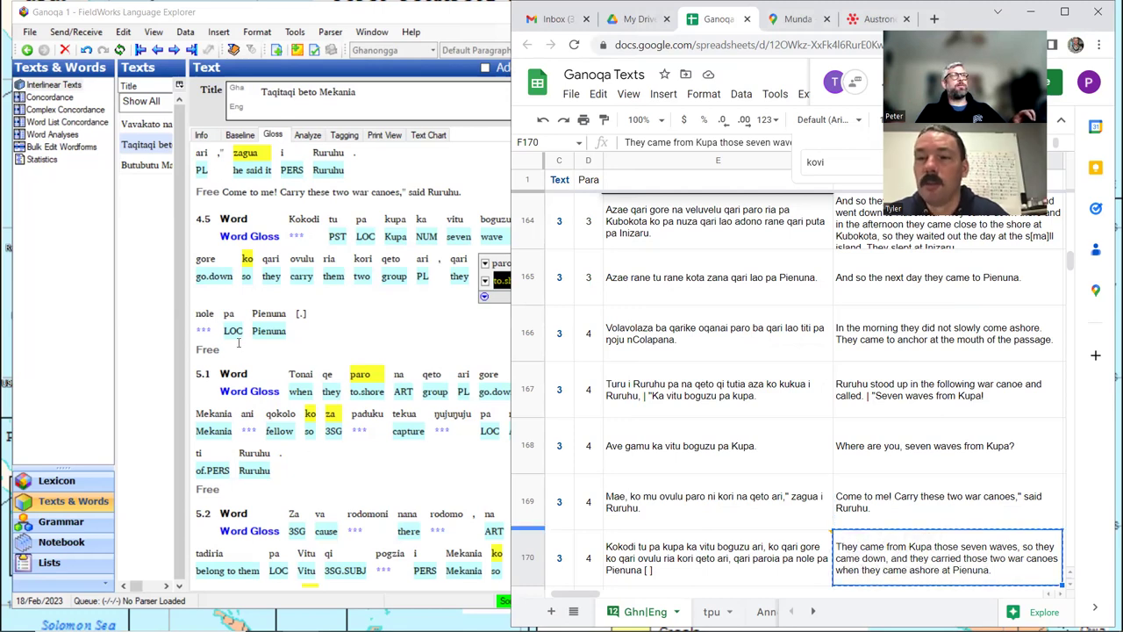
pyautogui.click(238, 348)
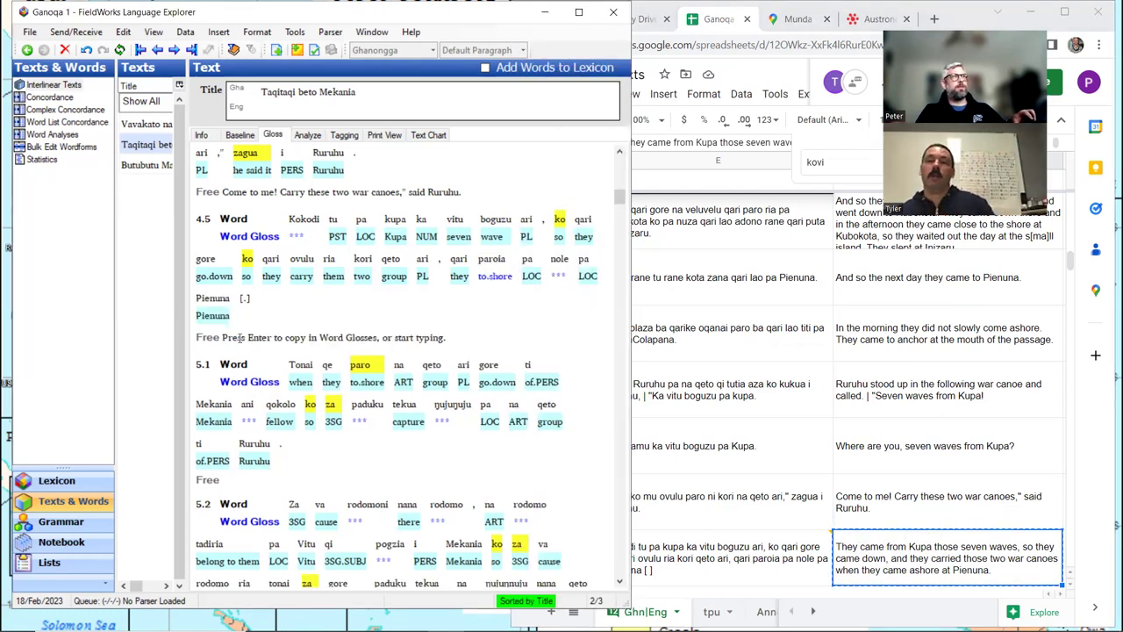
pyautogui.click(239, 339)
pyautogui.hotkey('ctrl', 'v')
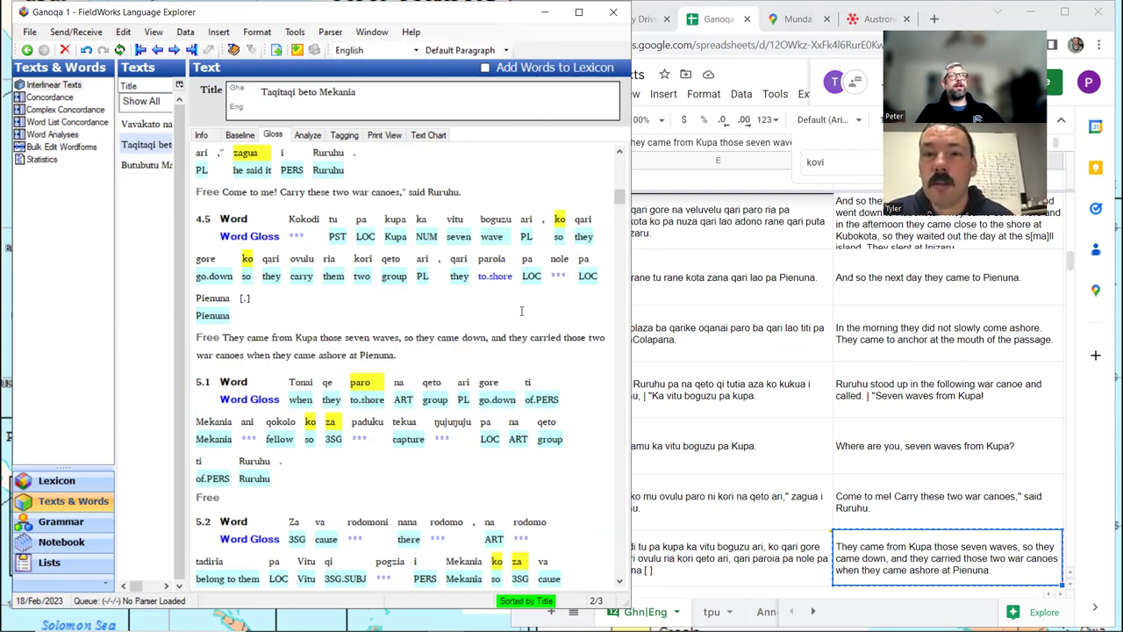
# - Search the Ganoqa Texts spreadsheet for koko and go to its first occurrence
pyautogui.click(566, 262)
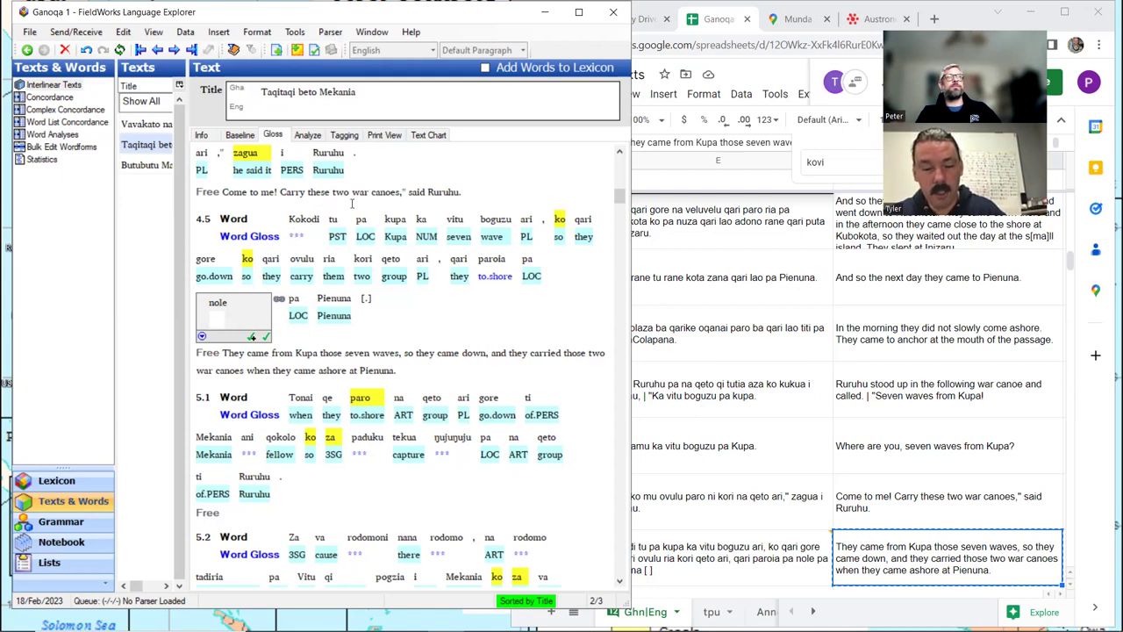
pyautogui.moveTo(953, 79); pyautogui.dragTo(165, 141)
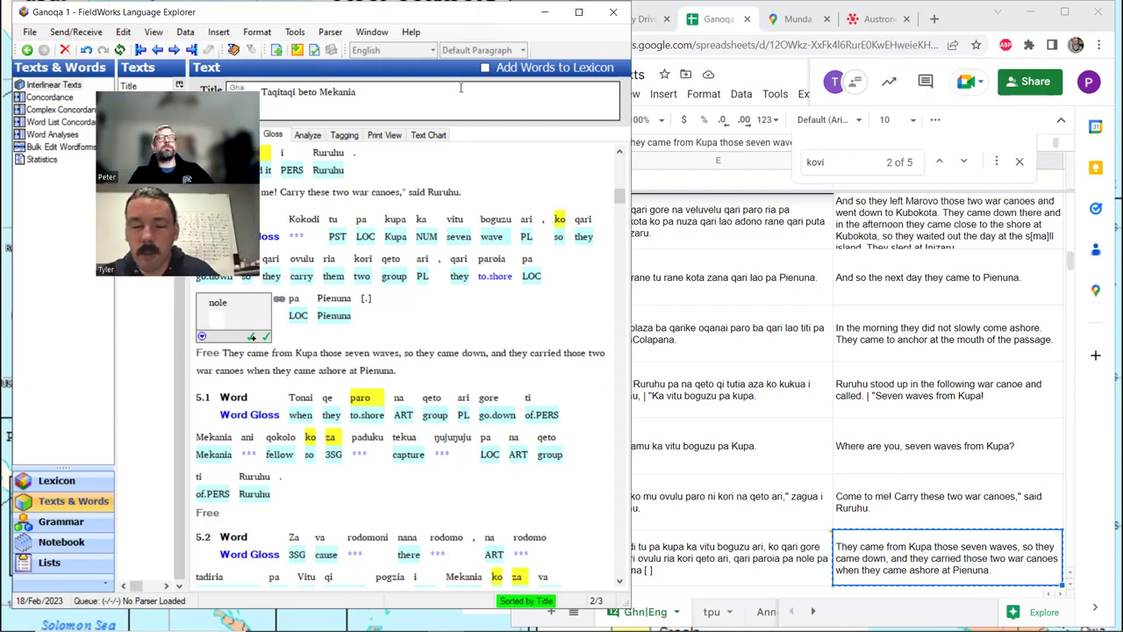
pyautogui.click(692, 158)
pyautogui.write('koko')
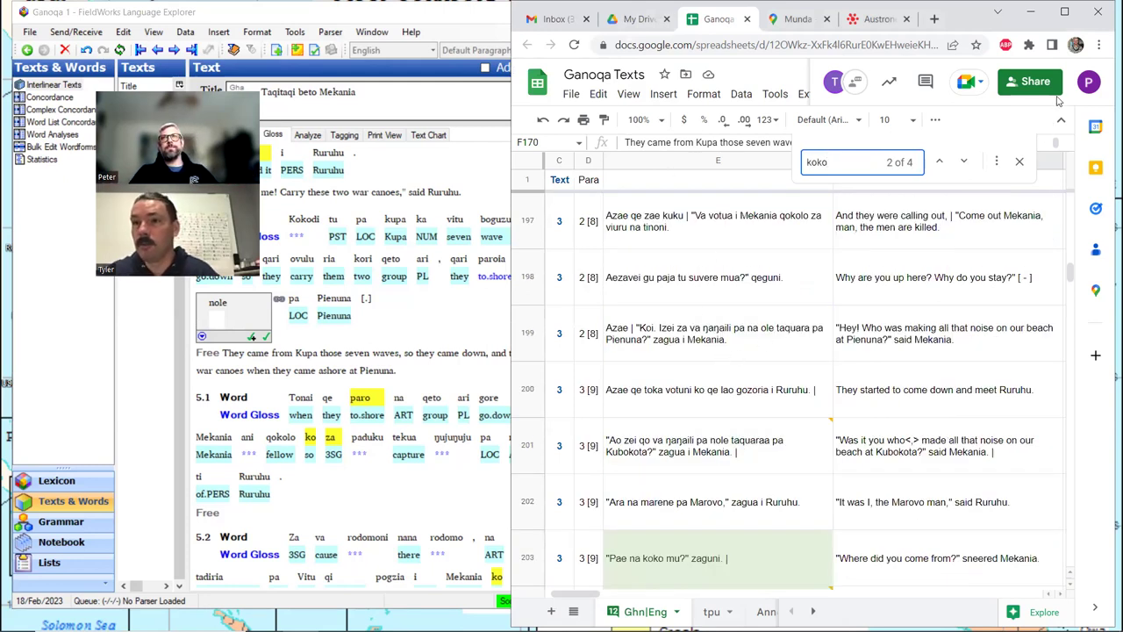
pyautogui.click(940, 162)
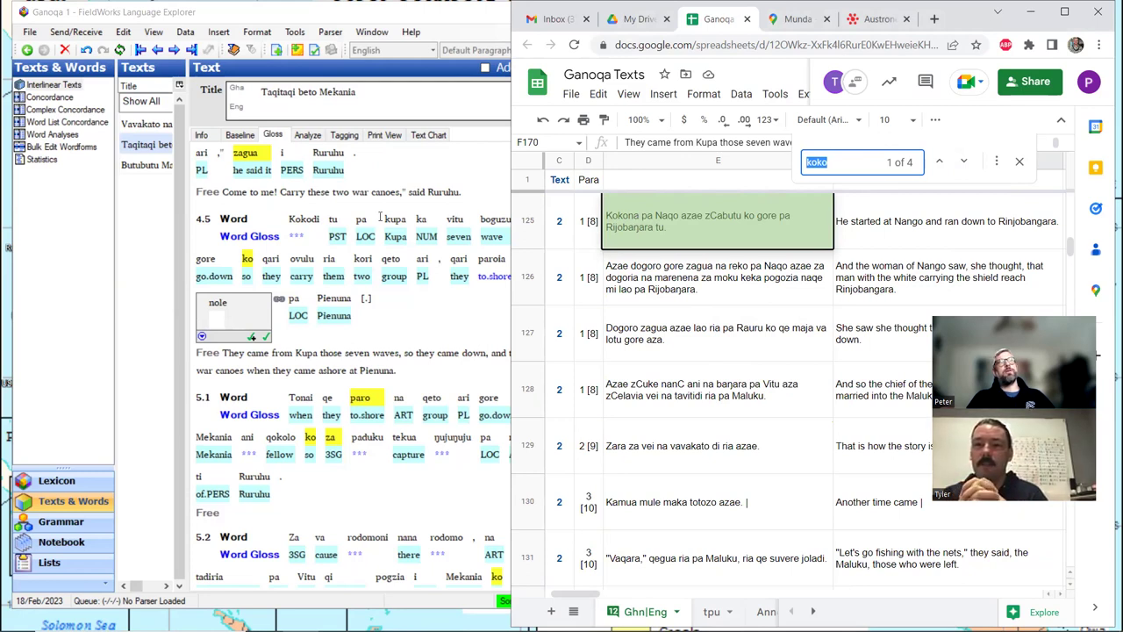
# - Create a new lexicon entry for the stem koko of Kokodi in line 4.5, with the gloss "come" and the category Verb
pyautogui.click(308, 224)
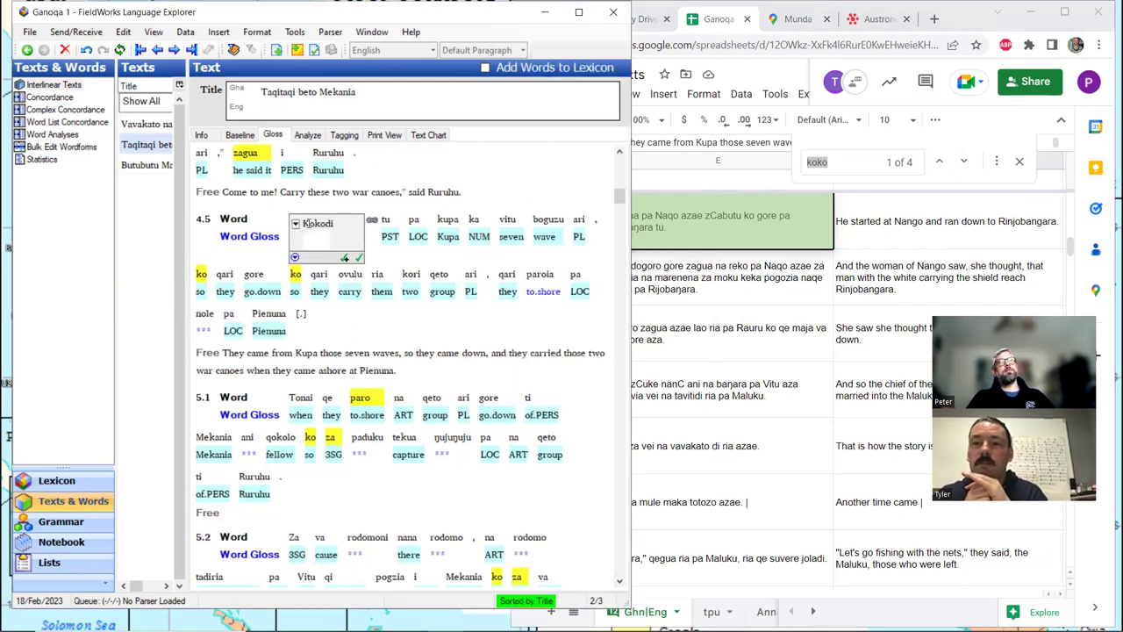
pyautogui.click(298, 137)
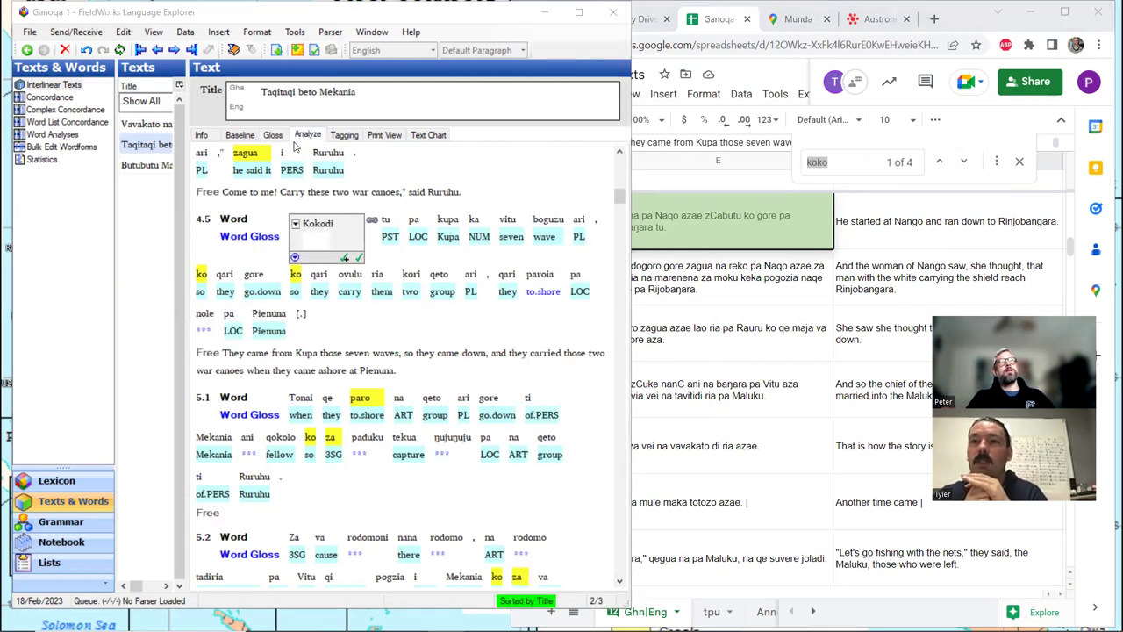
pyautogui.click(314, 211)
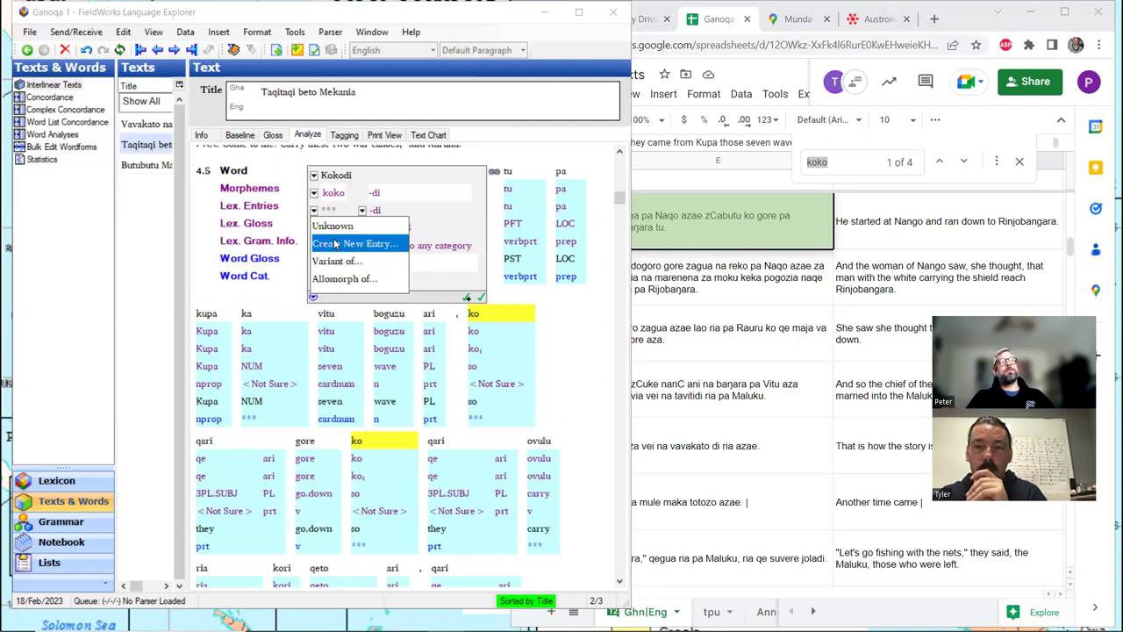
pyautogui.click(336, 245)
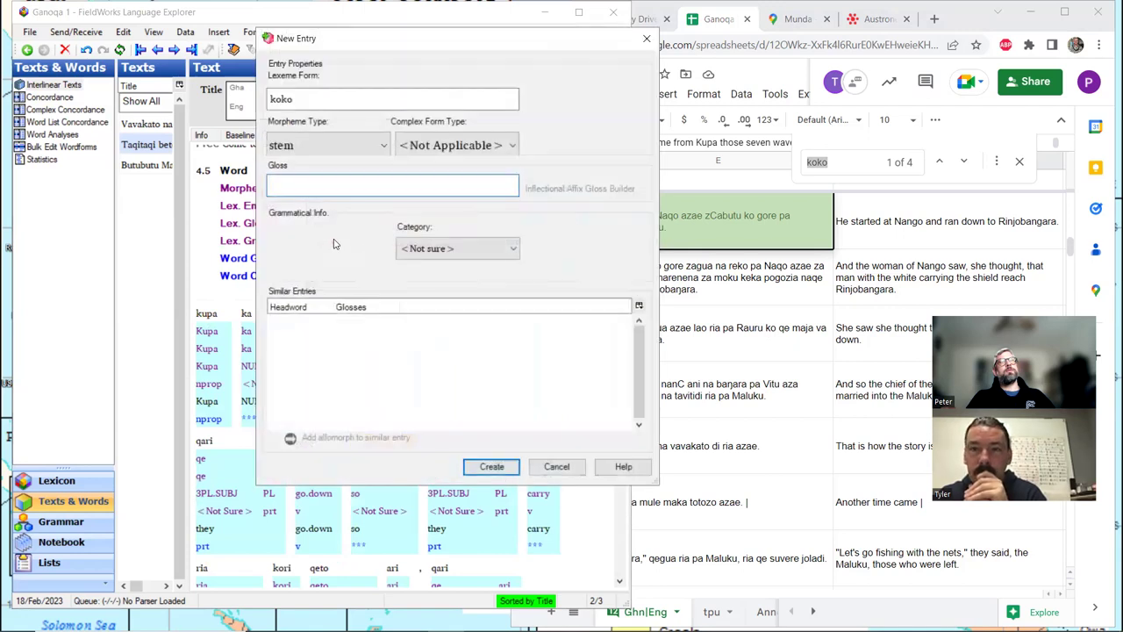
pyautogui.write('come')
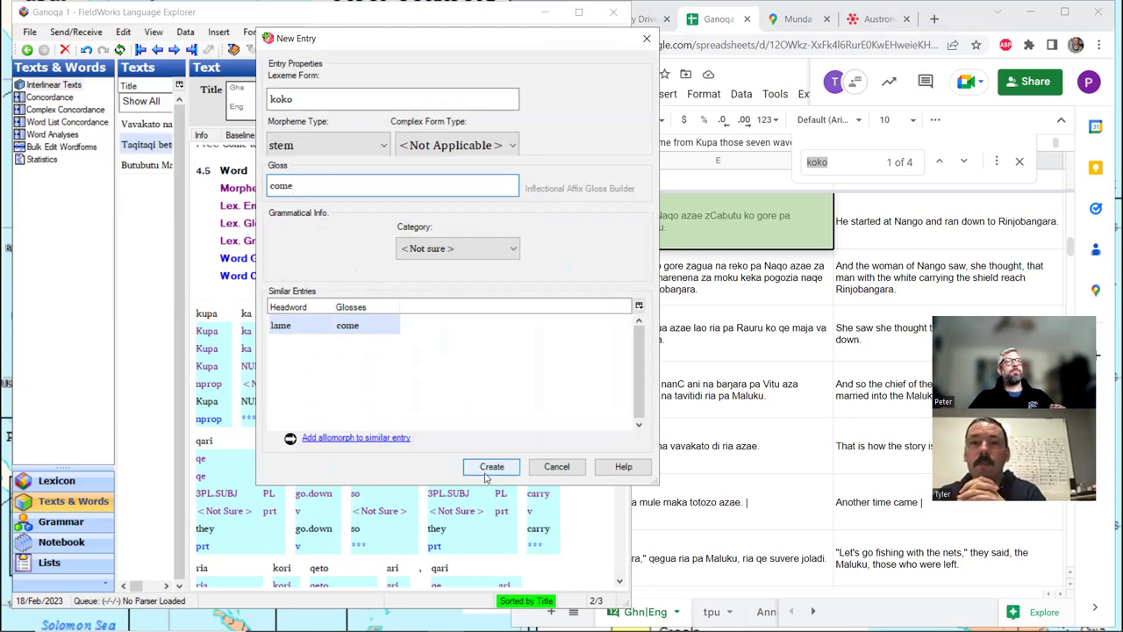
pyautogui.click(468, 257)
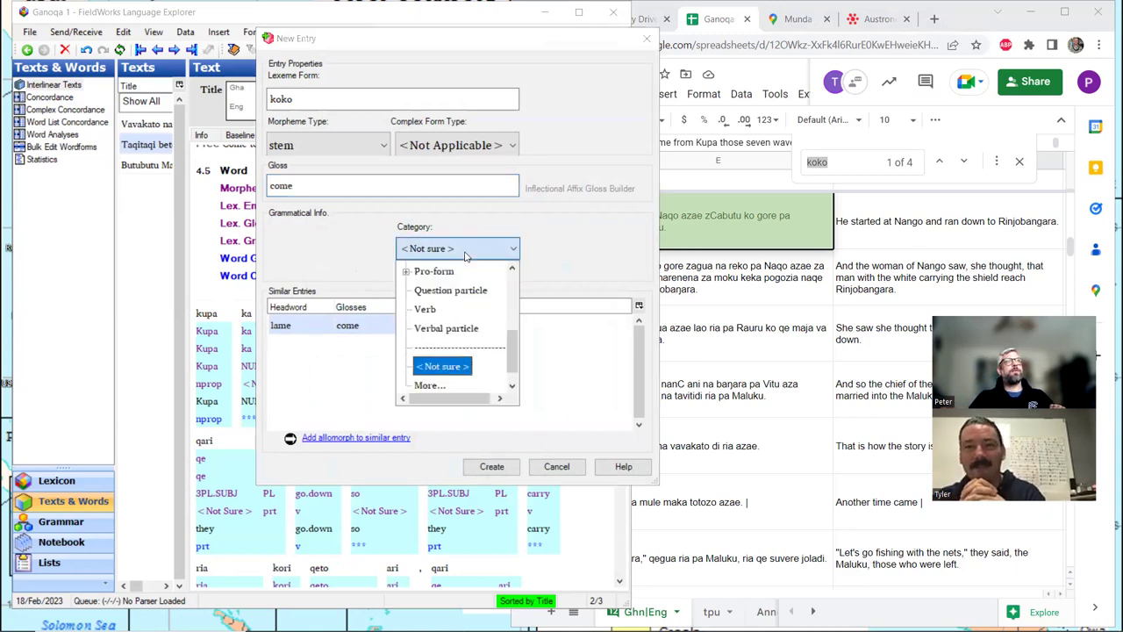
pyautogui.click(444, 343)
pyautogui.click(489, 466)
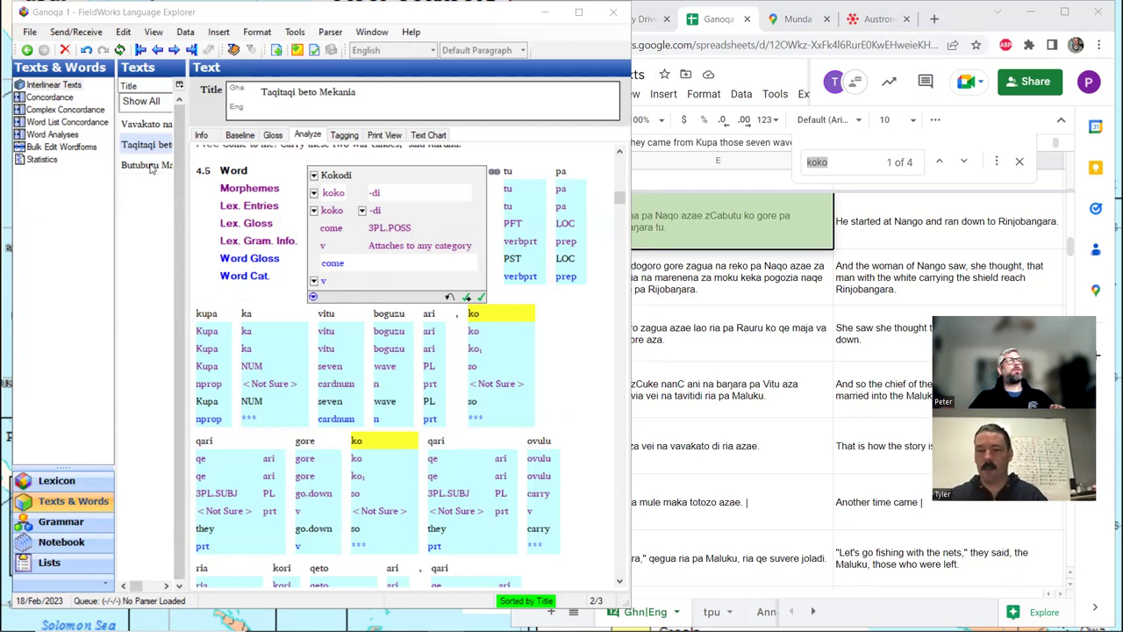
# - Run a concordance search for koko in the Ghanongga baseline texts
pyautogui.click(54, 98)
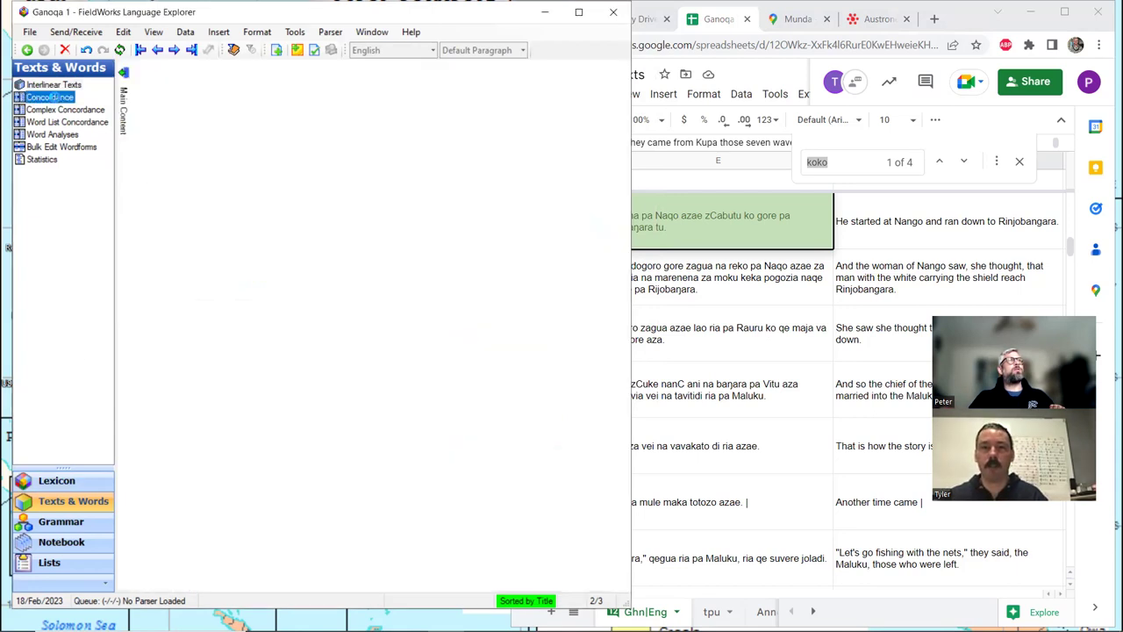
pyautogui.write('nak')
pyautogui.hotkey('ctrl', 'a')
pyautogui.write('koko')
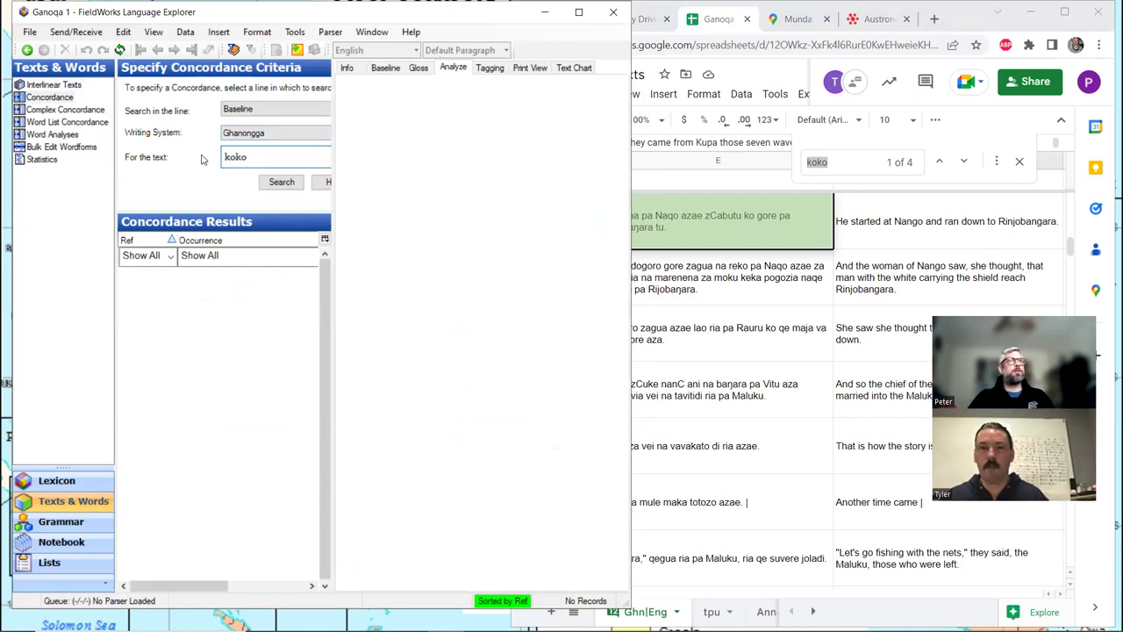
pyautogui.click(285, 182)
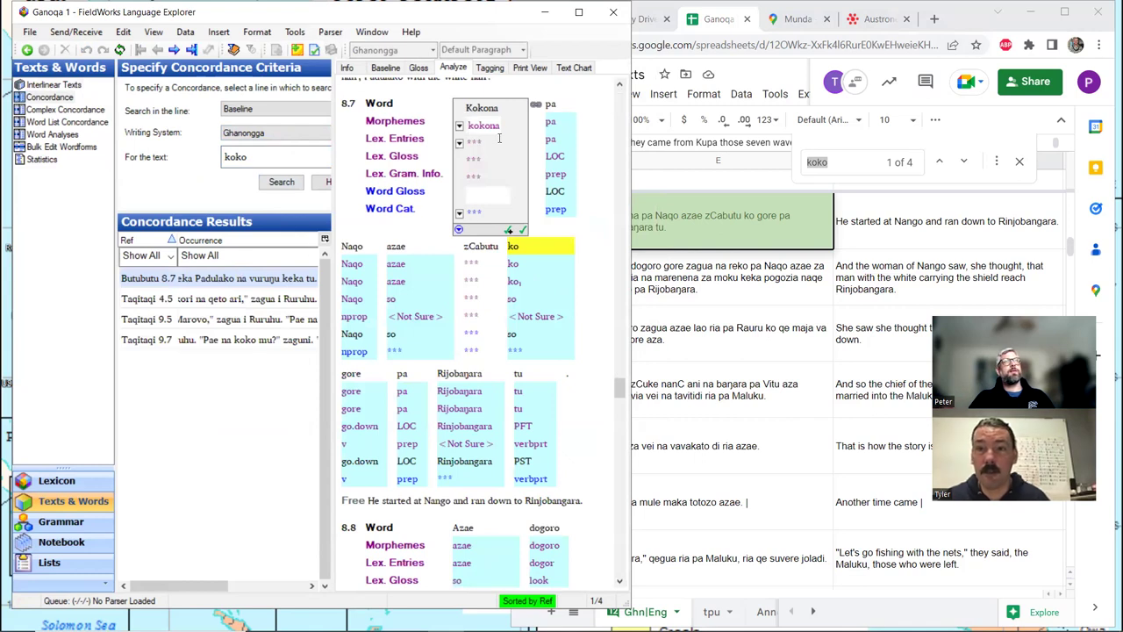
# - Split Kokona in line 8.7 of the Butubutu text into the morphemes koko and -na
pyautogui.scroll(2, 484, 123)
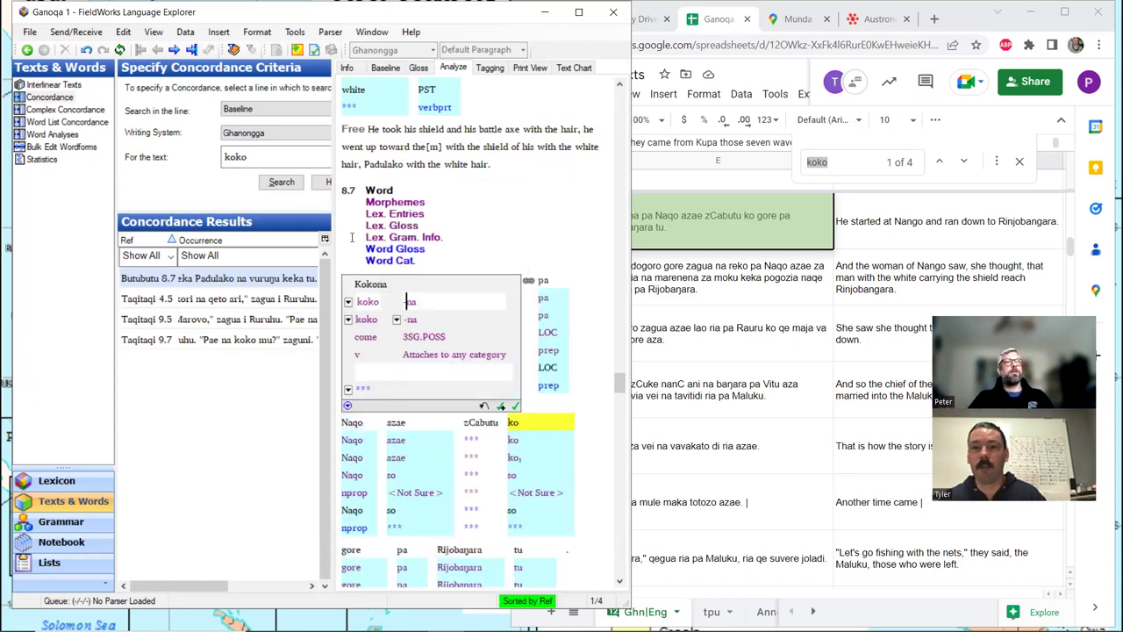
pyautogui.scroll(-2, 452, 269)
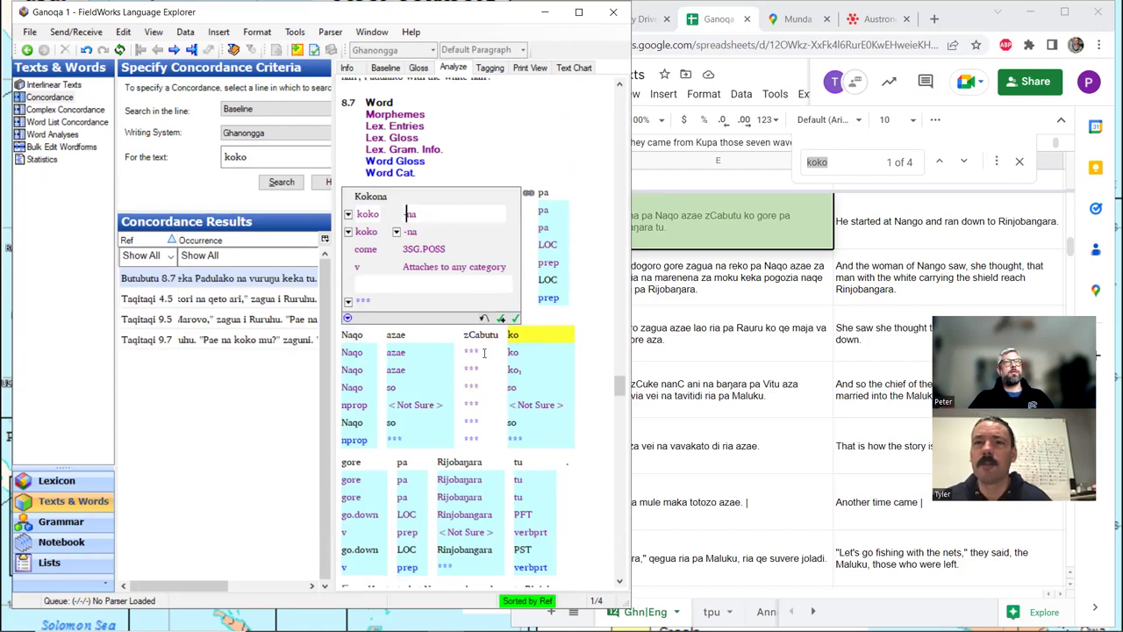
pyautogui.scroll(-4, 484, 353)
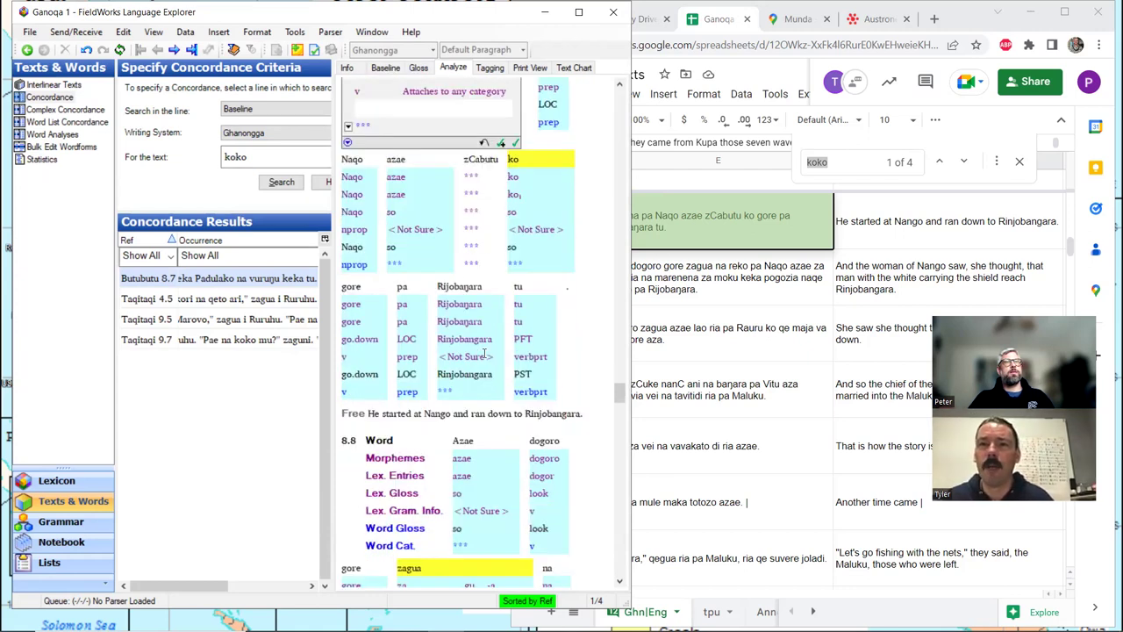
pyautogui.scroll(2, 483, 353)
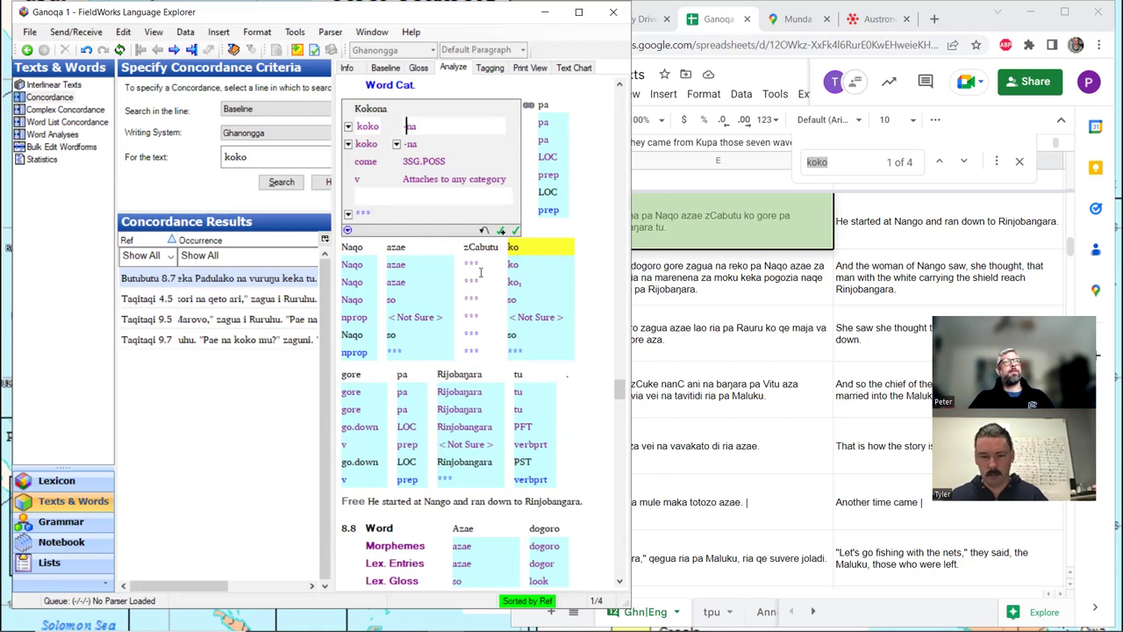
pyautogui.scroll(2, 480, 273)
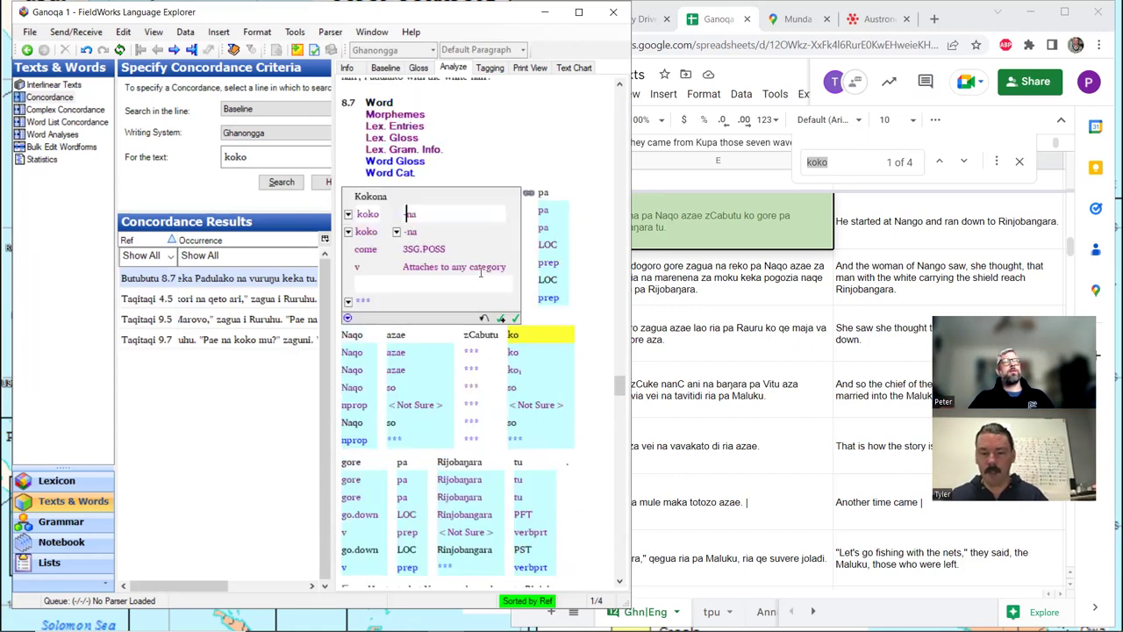
pyautogui.scroll(-2, 480, 272)
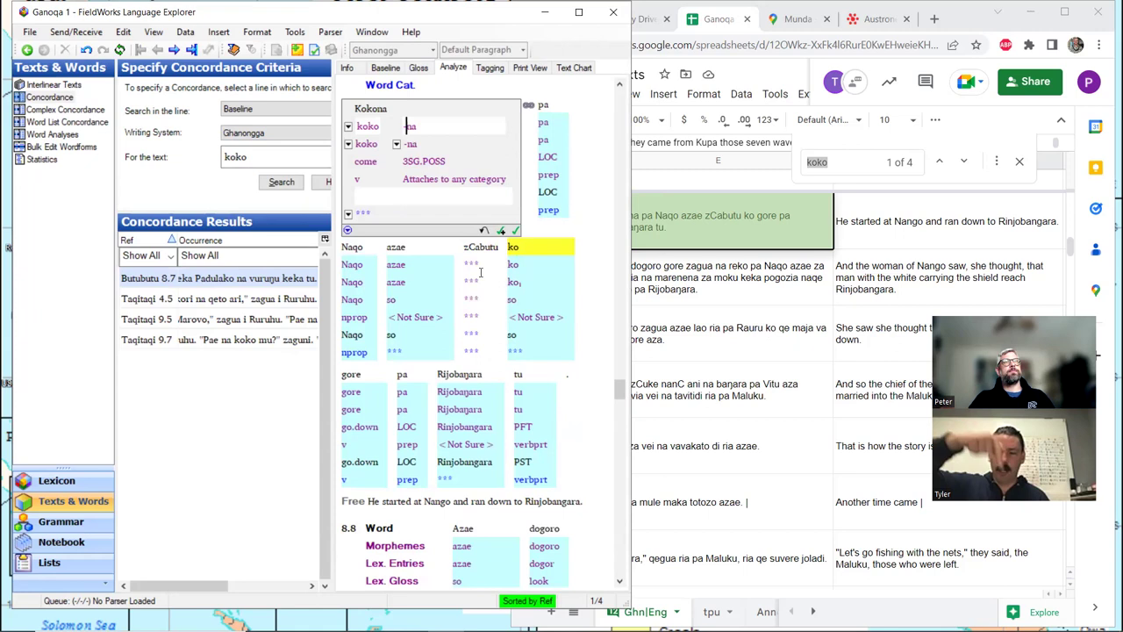
# - Split zCabutu in line 8.7 into zC and abutu, and create a Verb entry for the stem abutu glossed "run"
pyautogui.click(480, 267)
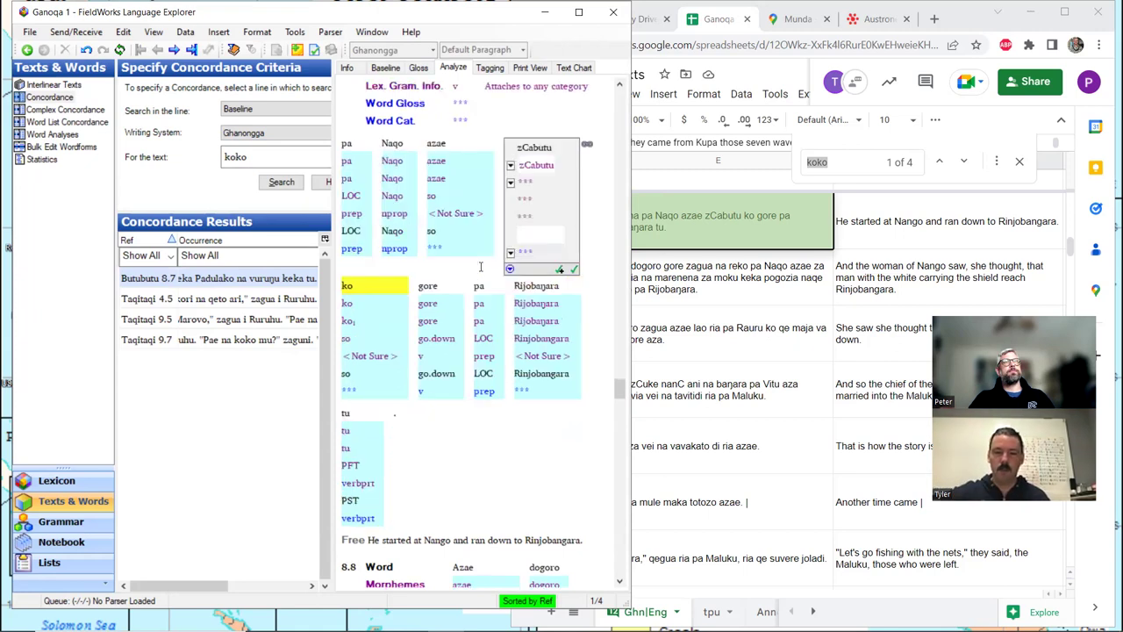
pyautogui.scroll(2, 480, 267)
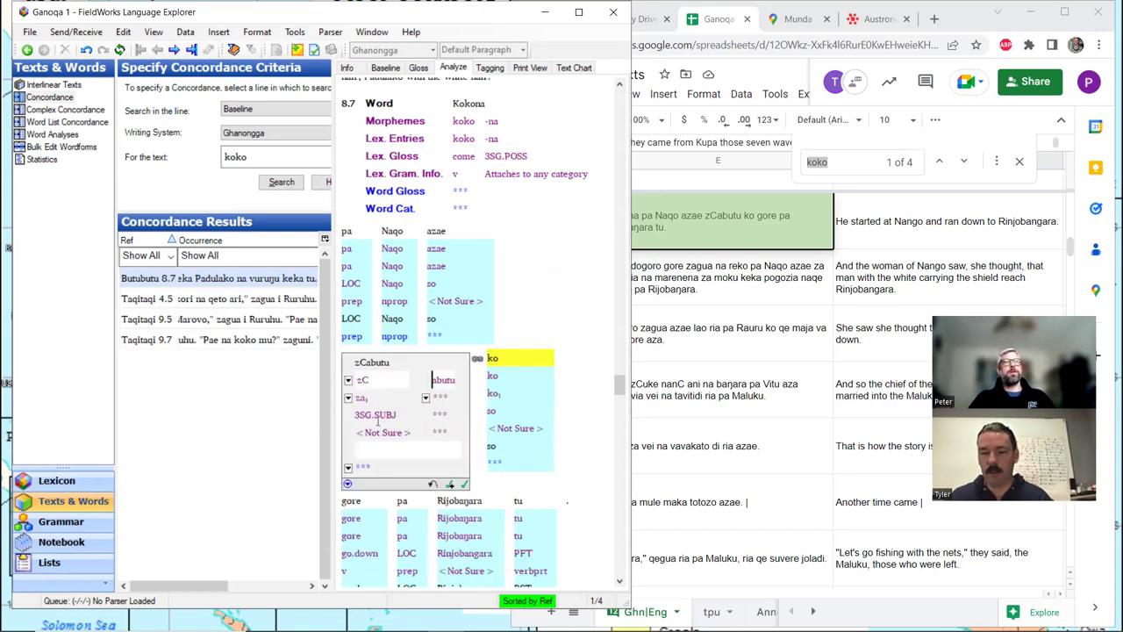
pyautogui.click(426, 397)
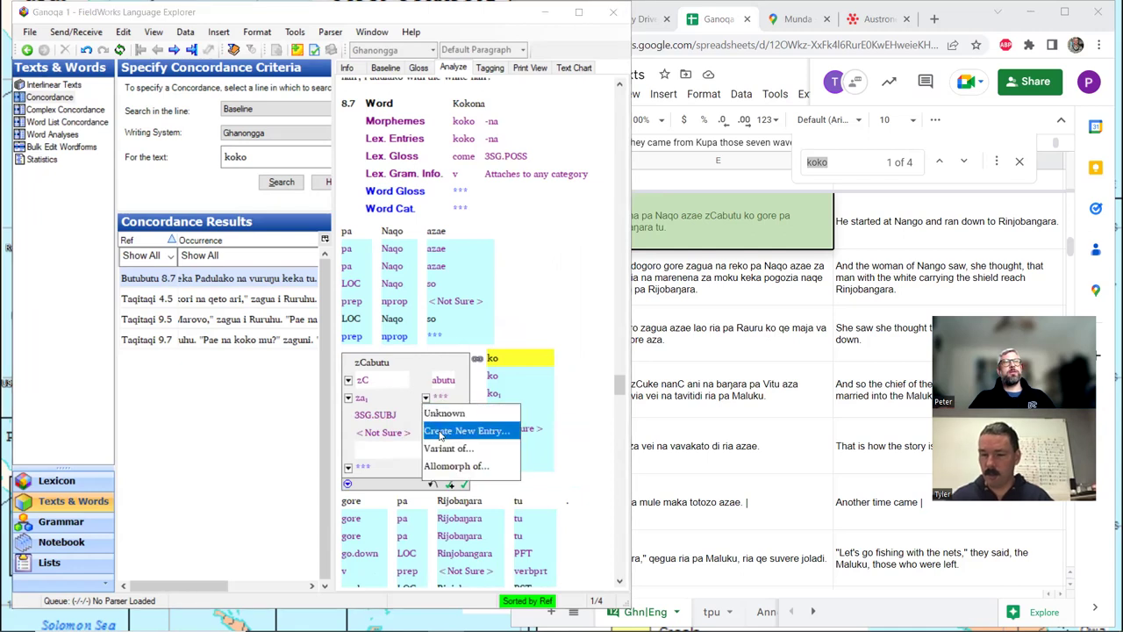
pyautogui.click(441, 431)
pyautogui.write('run')
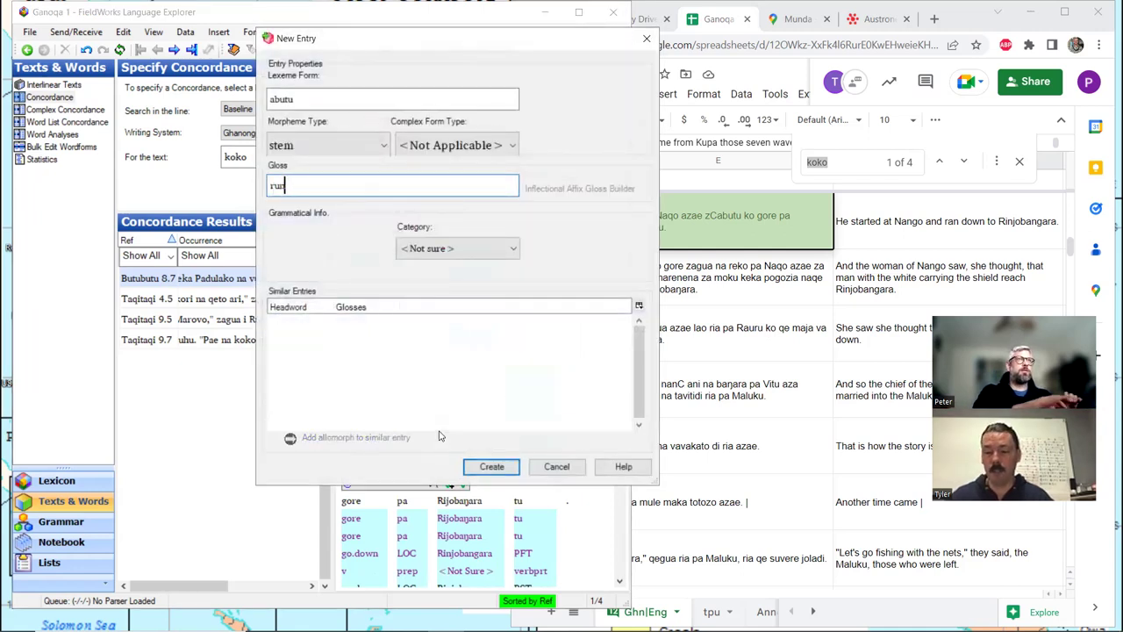
pyautogui.click(456, 253)
pyautogui.click(433, 309)
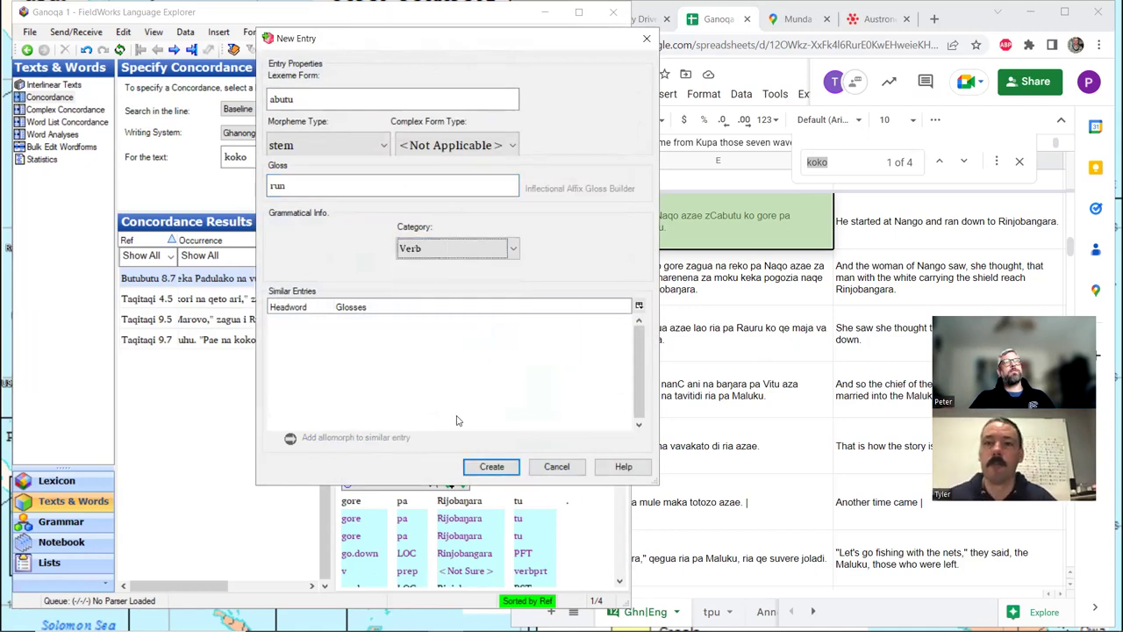
pyautogui.click(491, 466)
# - Return to the interlinear text Taqitaqi beto Mekania and open the word nole in line 4.5 for analysis
pyautogui.click(55, 85)
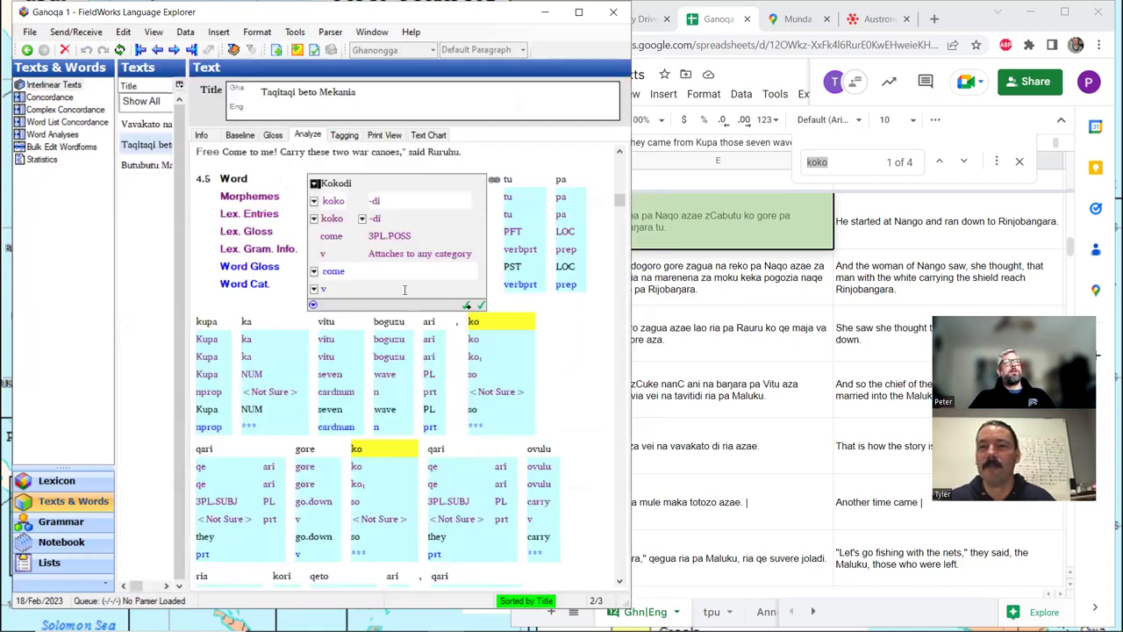
pyautogui.scroll(-5, 394, 288)
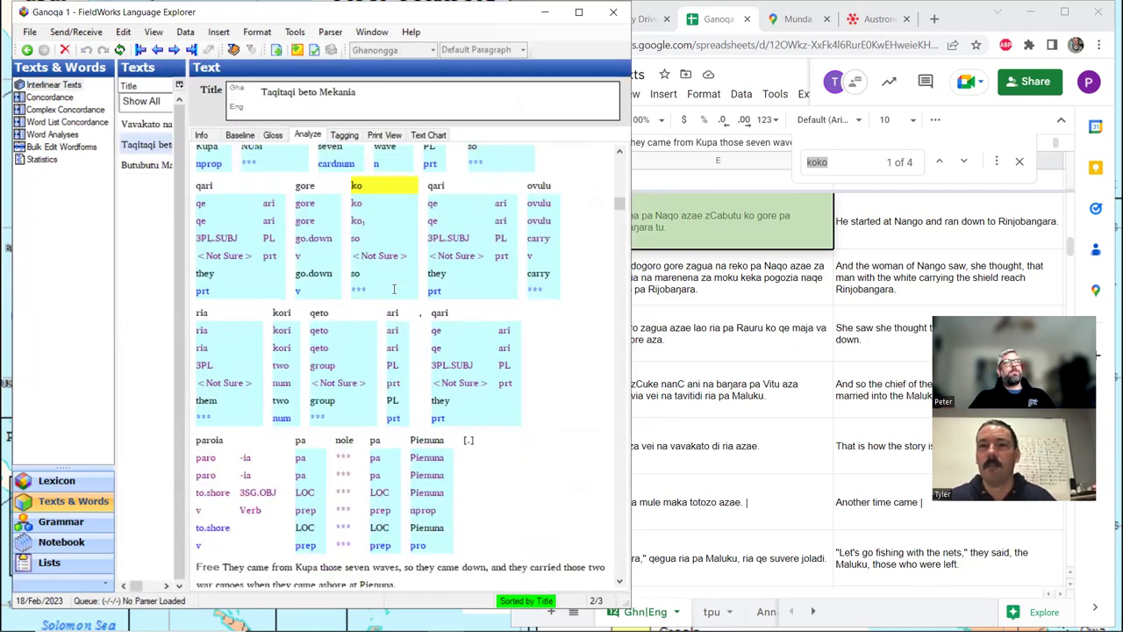
pyautogui.scroll(-2, 394, 407)
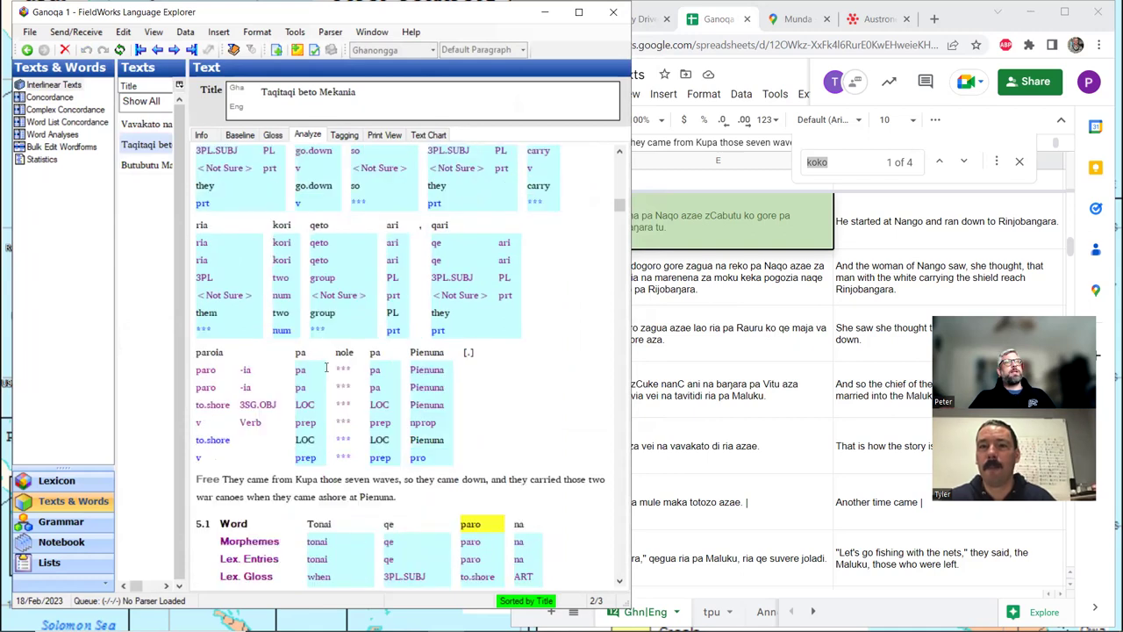
pyautogui.click(347, 367)
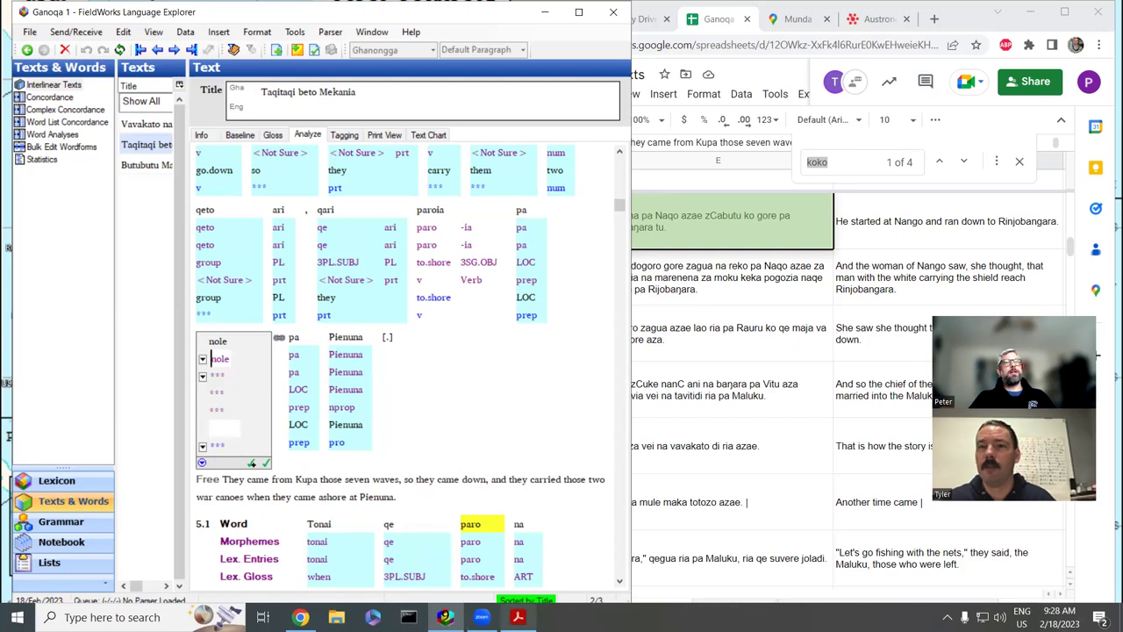
# - Switch to Adobe Acrobat Reader and search the Roviana and English dictionary rovdic.pdf for nole
pyautogui.click(516, 617)
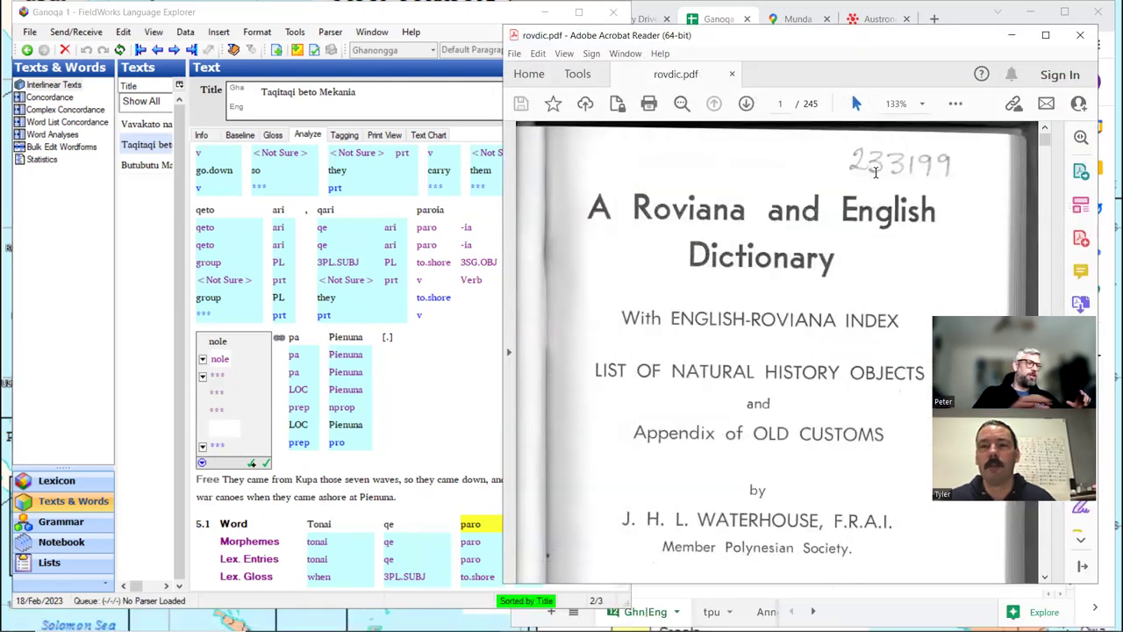
pyautogui.hotkey('ctrl', 'f')
pyautogui.write('nole')
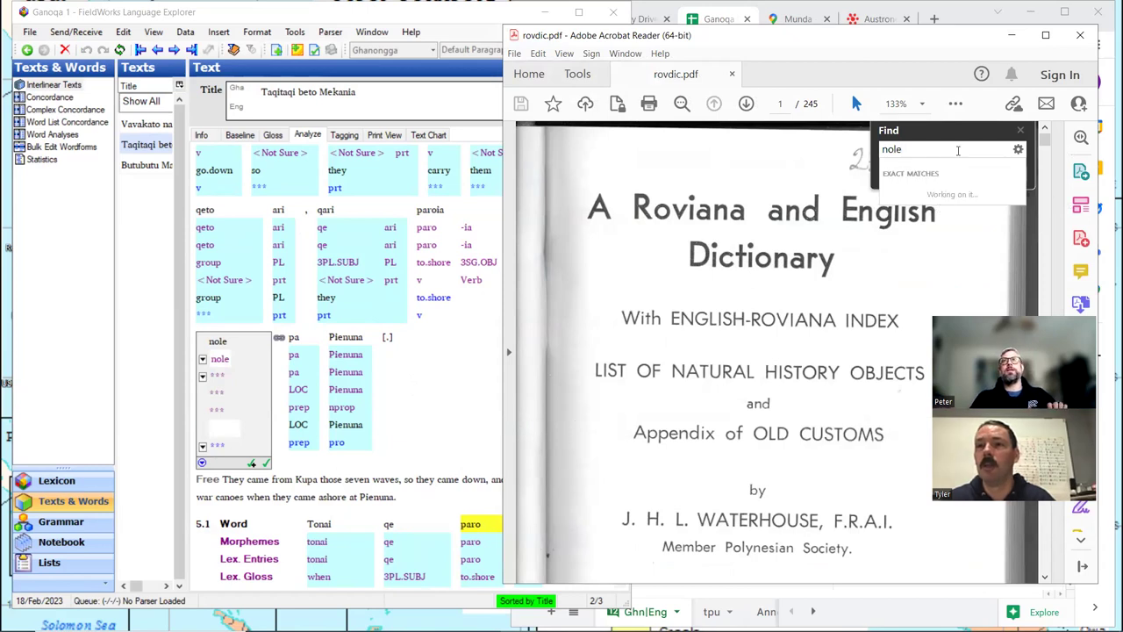
pyautogui.press('Return')
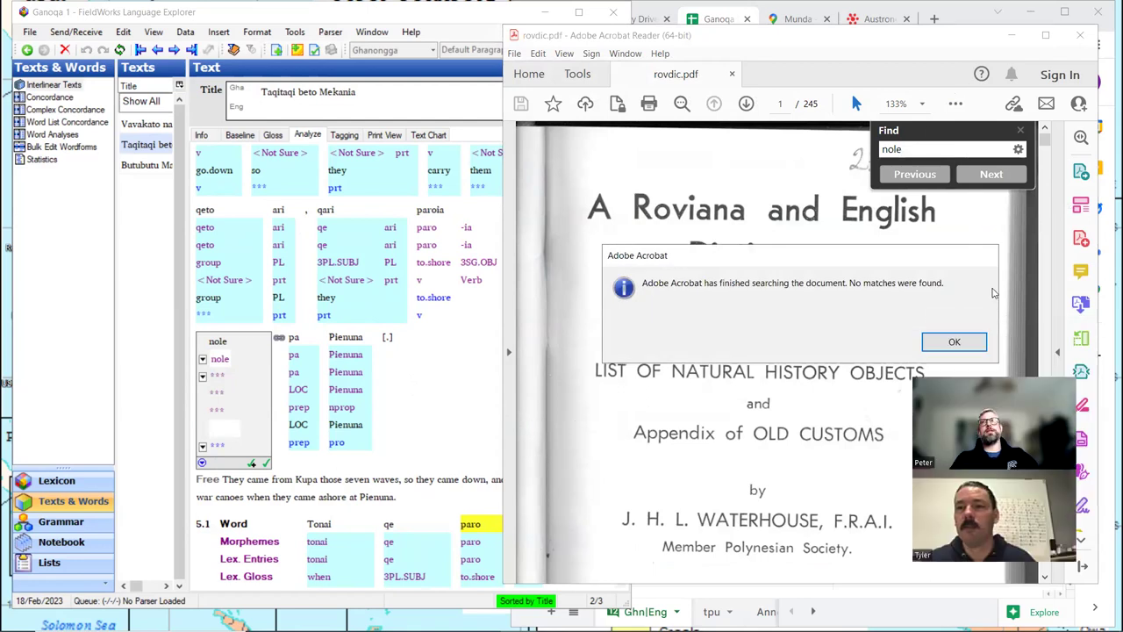
pyautogui.press('Return')
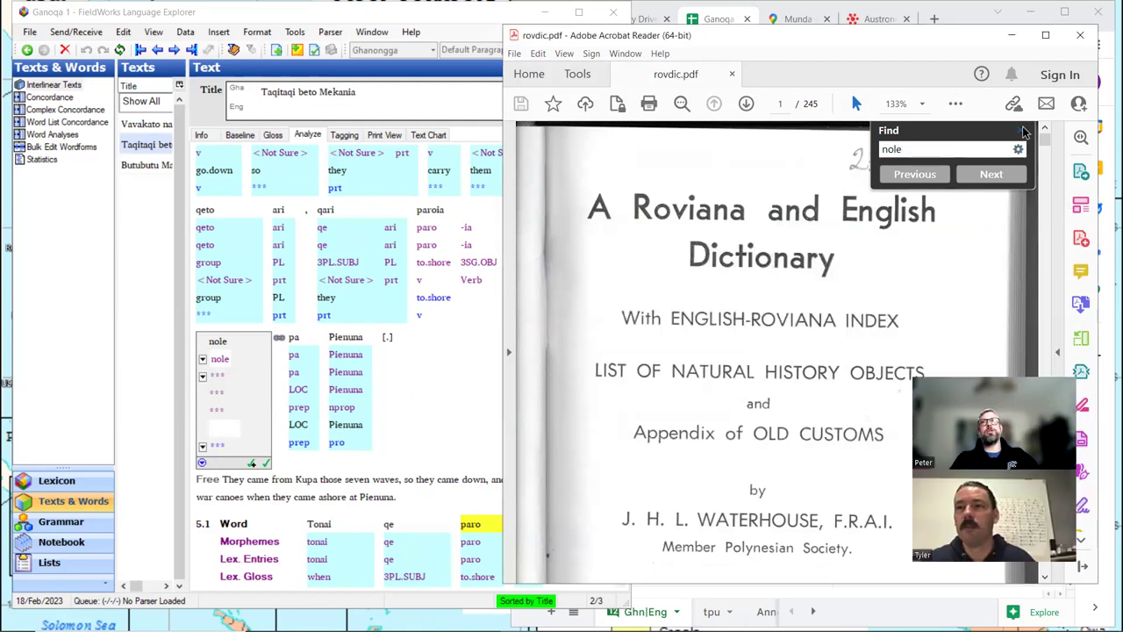
pyautogui.click(1023, 131)
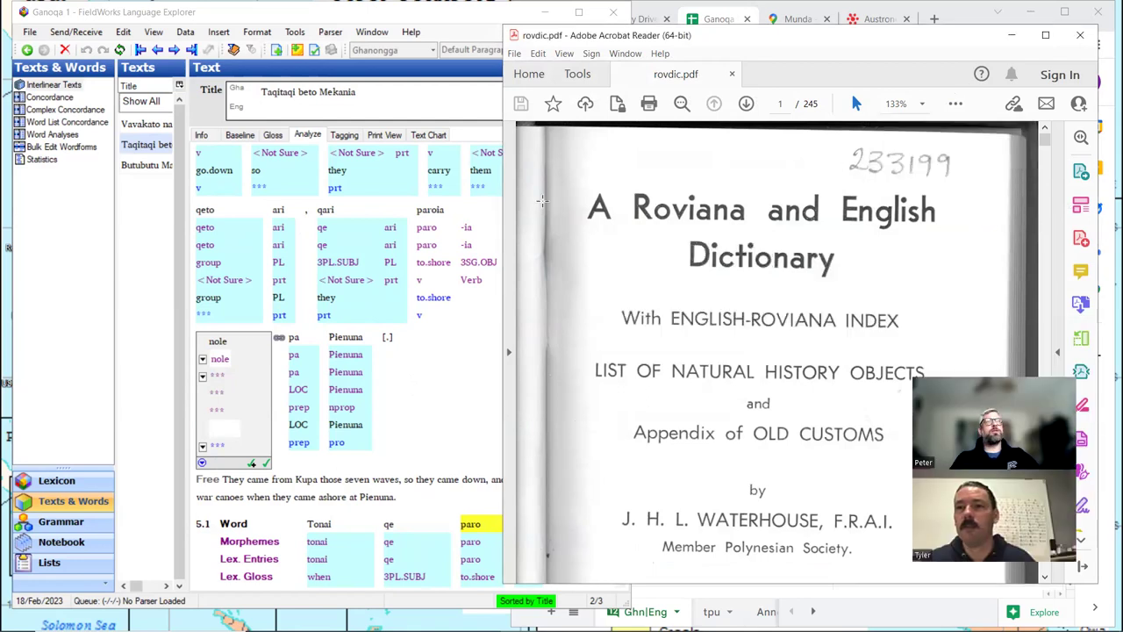
# - Create a lexicon entry for the stem nole with the gloss "shore" and the category Noun, and return to the word-gloss view
pyautogui.click(202, 377)
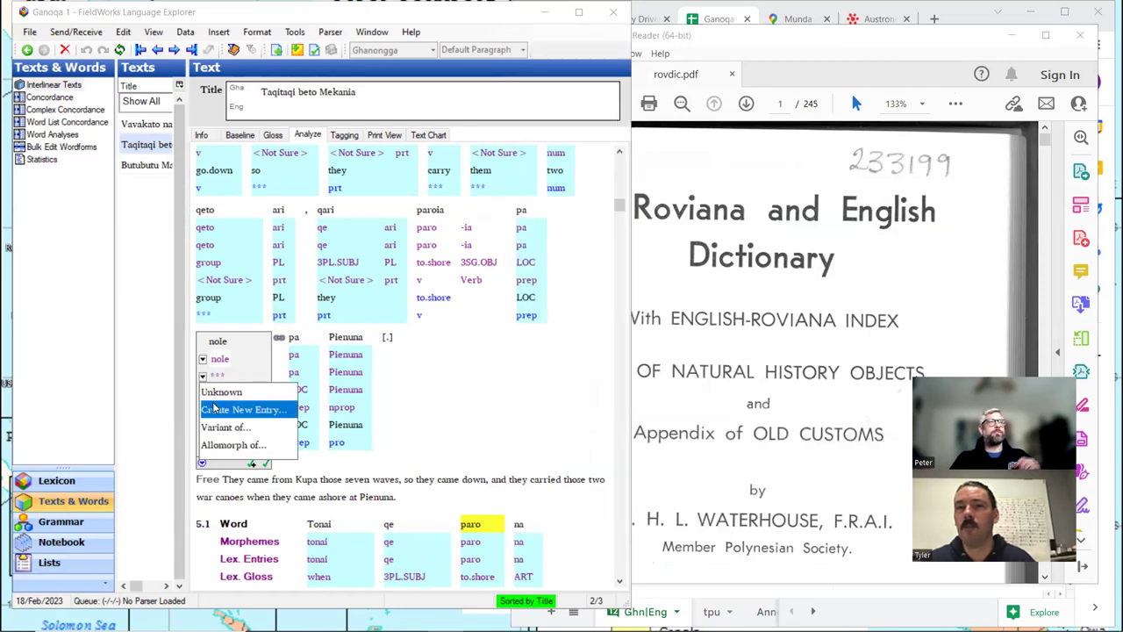
pyautogui.click(213, 407)
pyautogui.write('s')
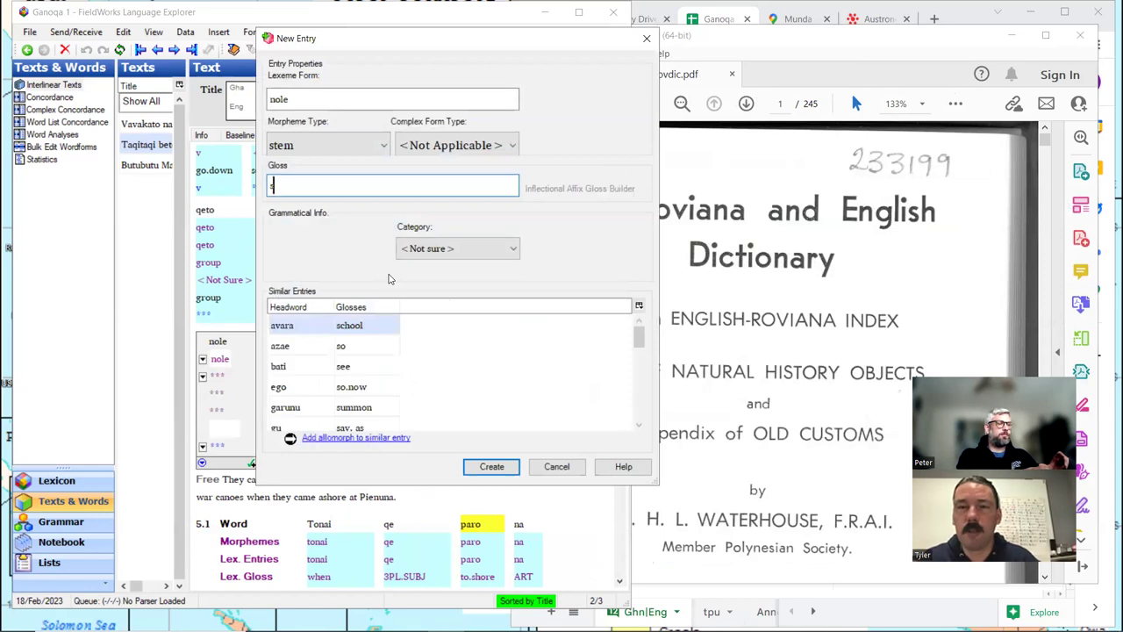
pyautogui.write('hore')
pyautogui.click(456, 249)
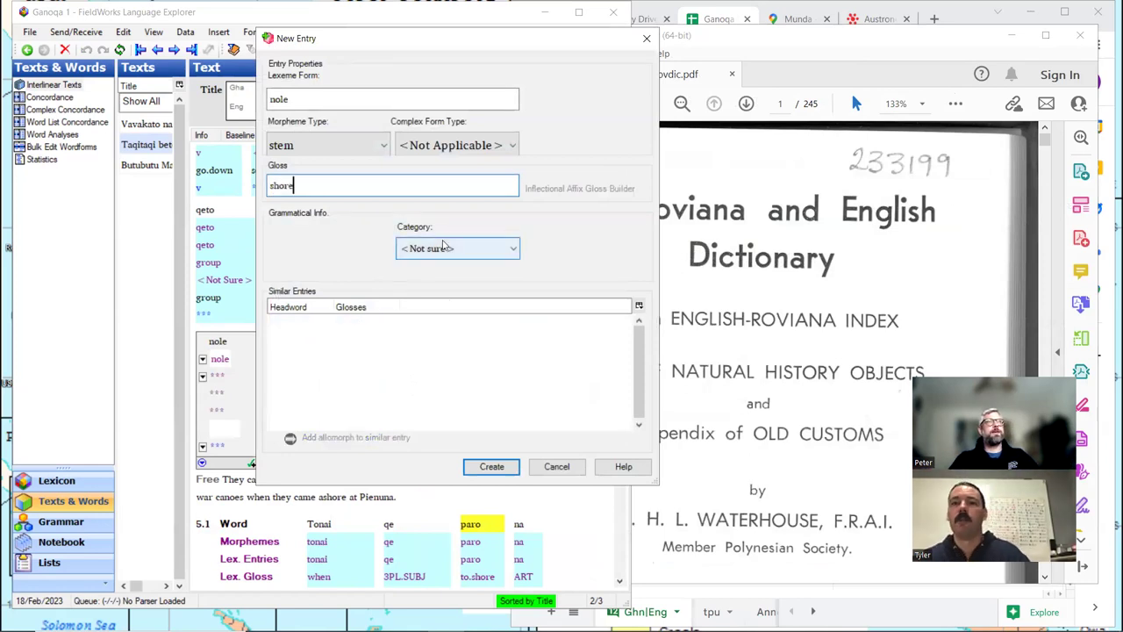
pyautogui.scroll(2, 429, 294)
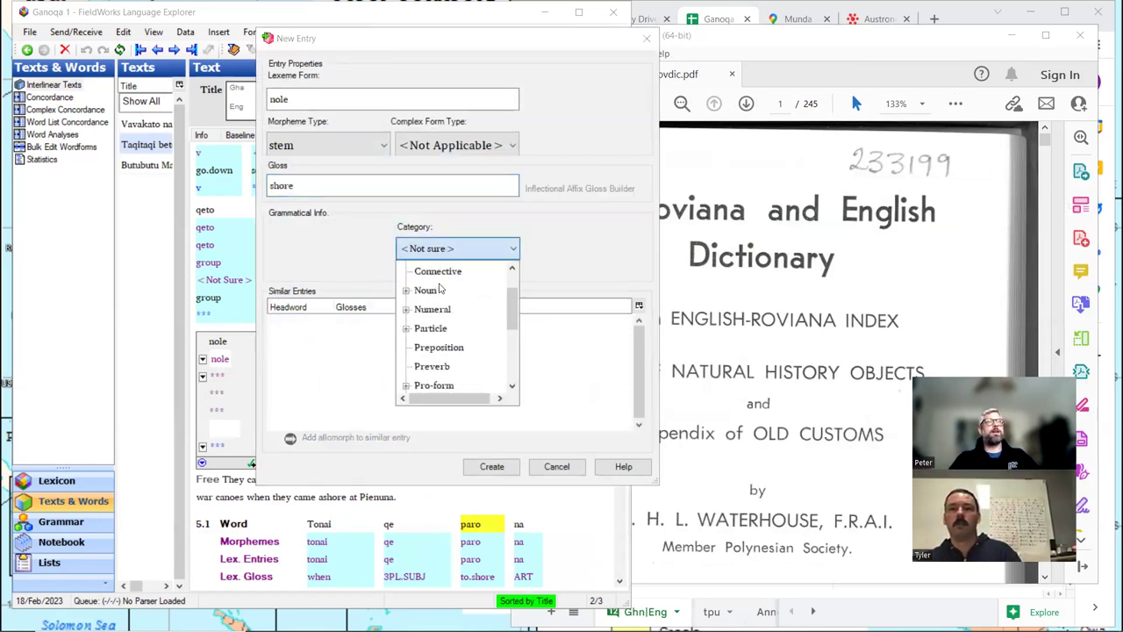
pyautogui.click(430, 292)
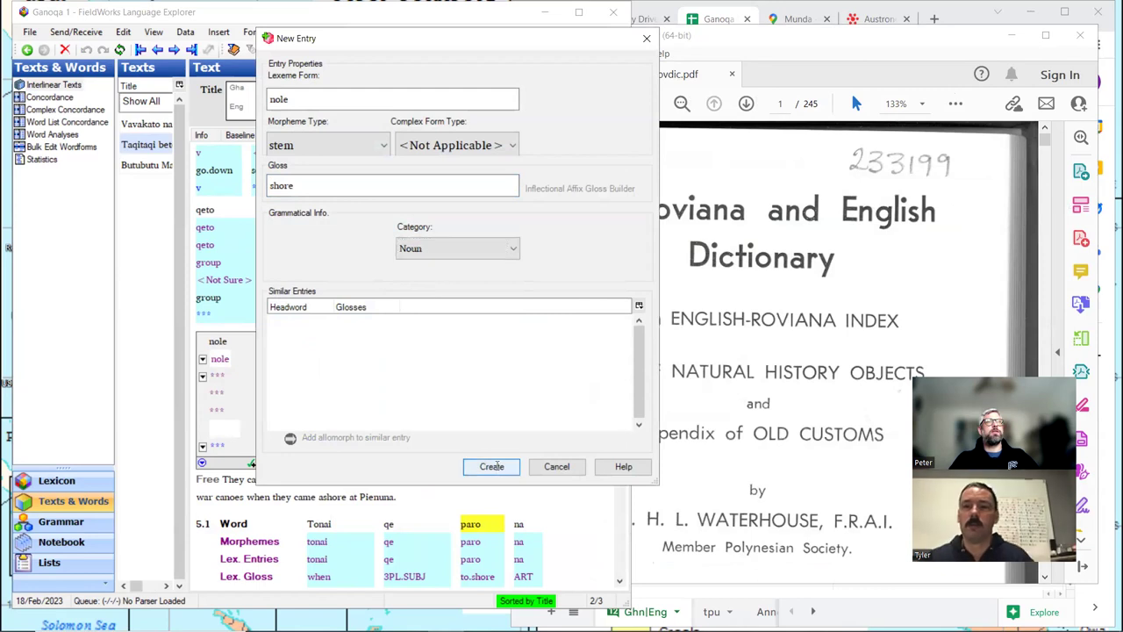
pyautogui.click(493, 467)
pyautogui.click(273, 135)
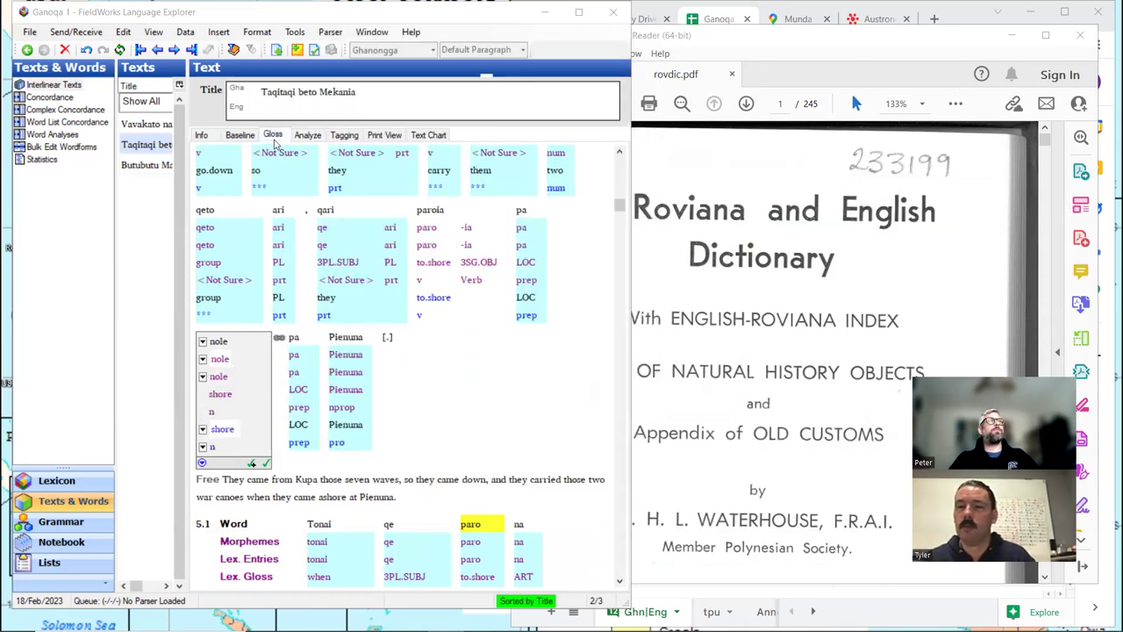
pyautogui.scroll(1, 359, 226)
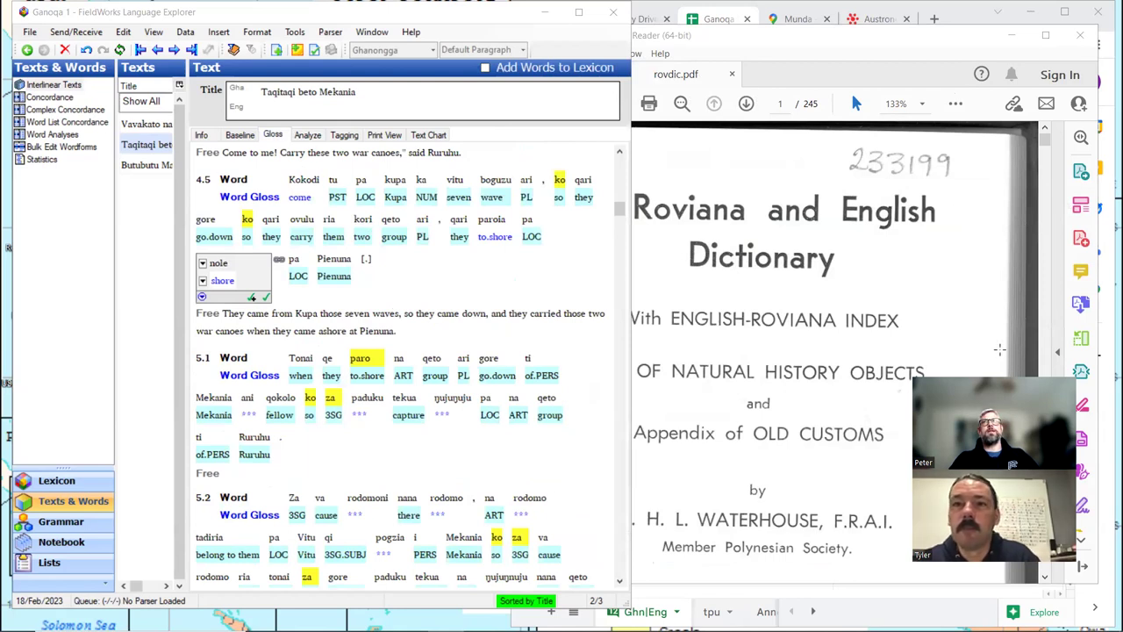
# - Search Google in Chrome for "no escape from syntax" and return to the Ganoqa Texts spreadsheet
pyautogui.moveTo(1020, 379); pyautogui.dragTo(1017, 32)
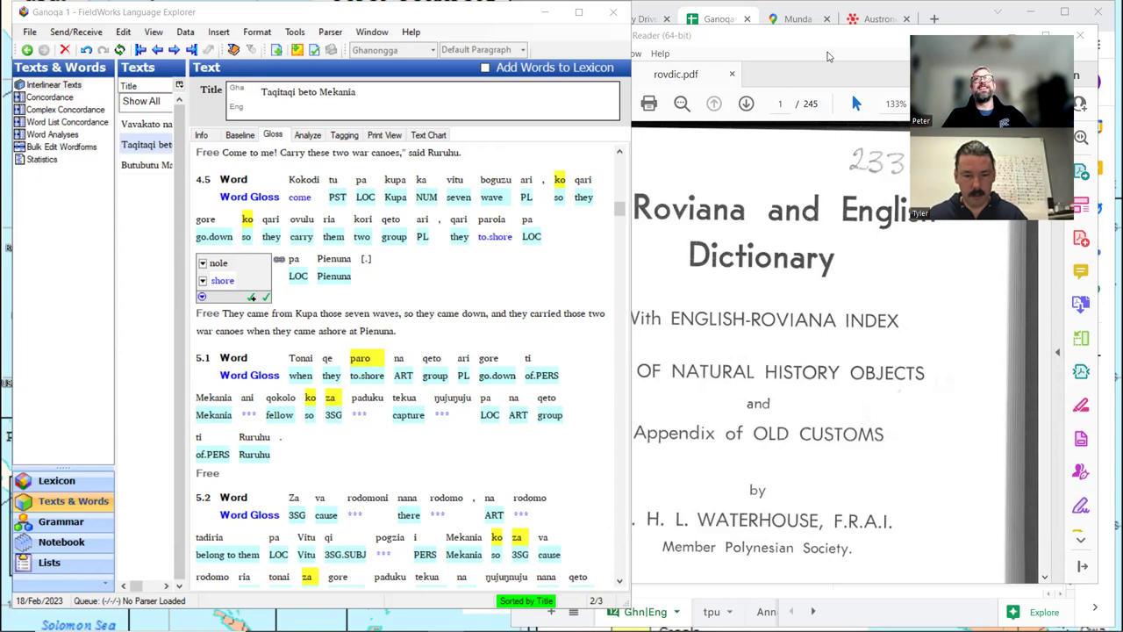
pyautogui.click(880, 19)
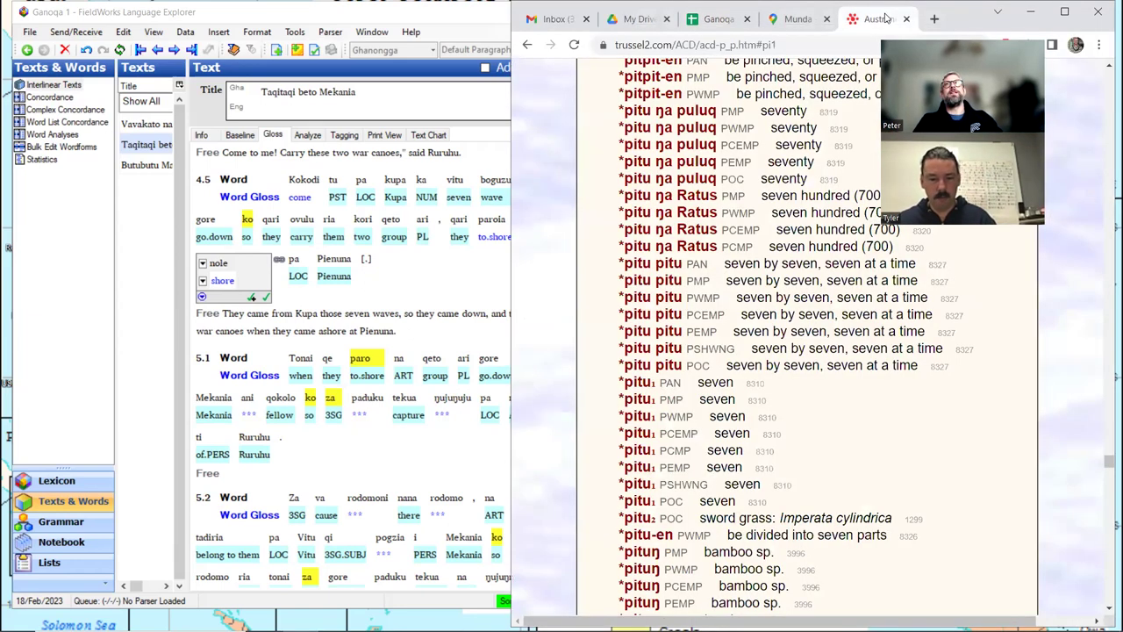
pyautogui.hotkey('ctrl', 't')
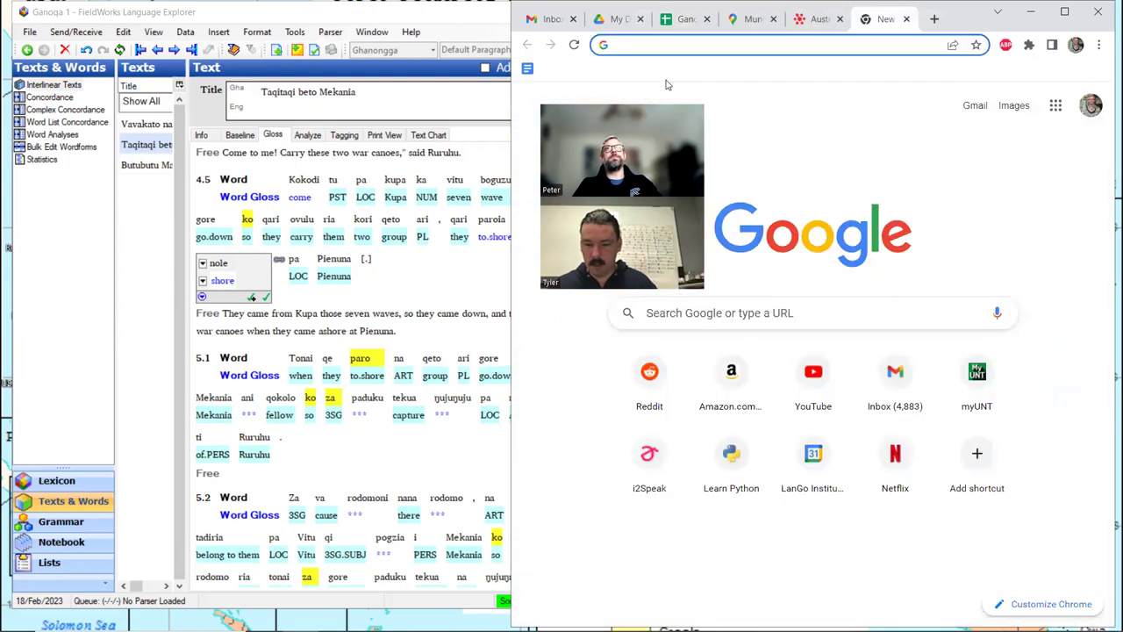
pyautogui.click(662, 316)
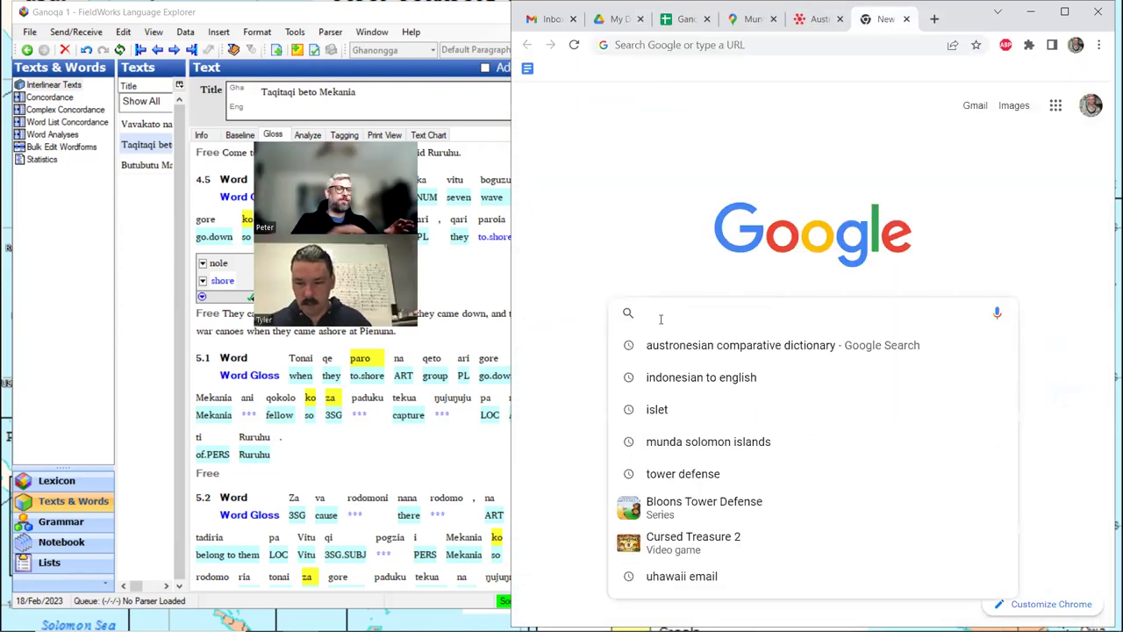
pyautogui.write('no escape')
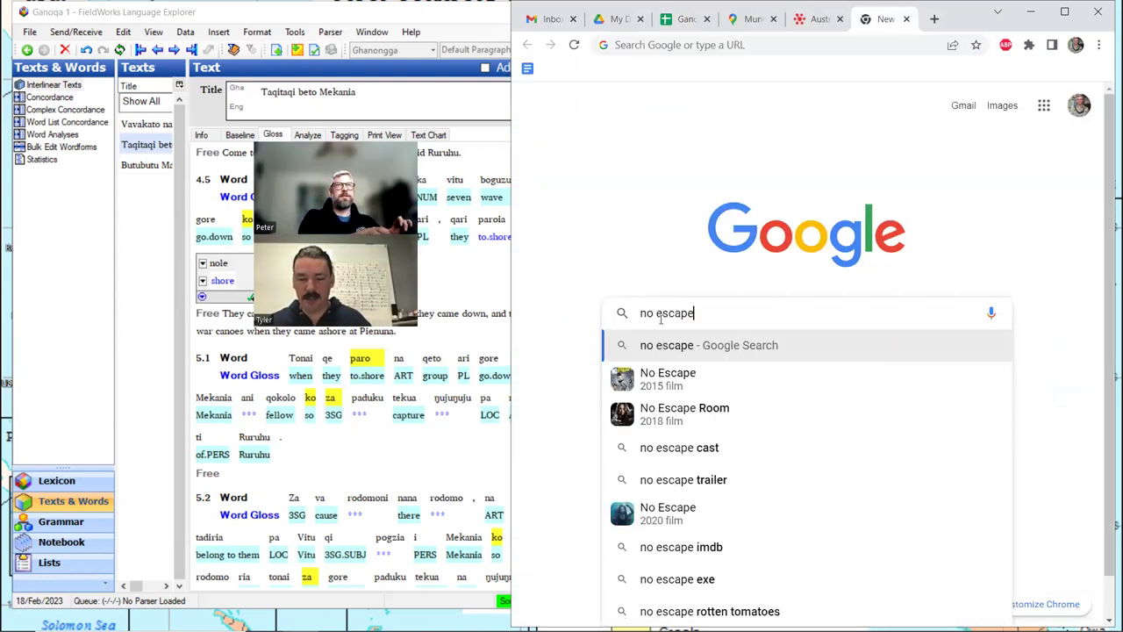
pyautogui.write(' from syntax')
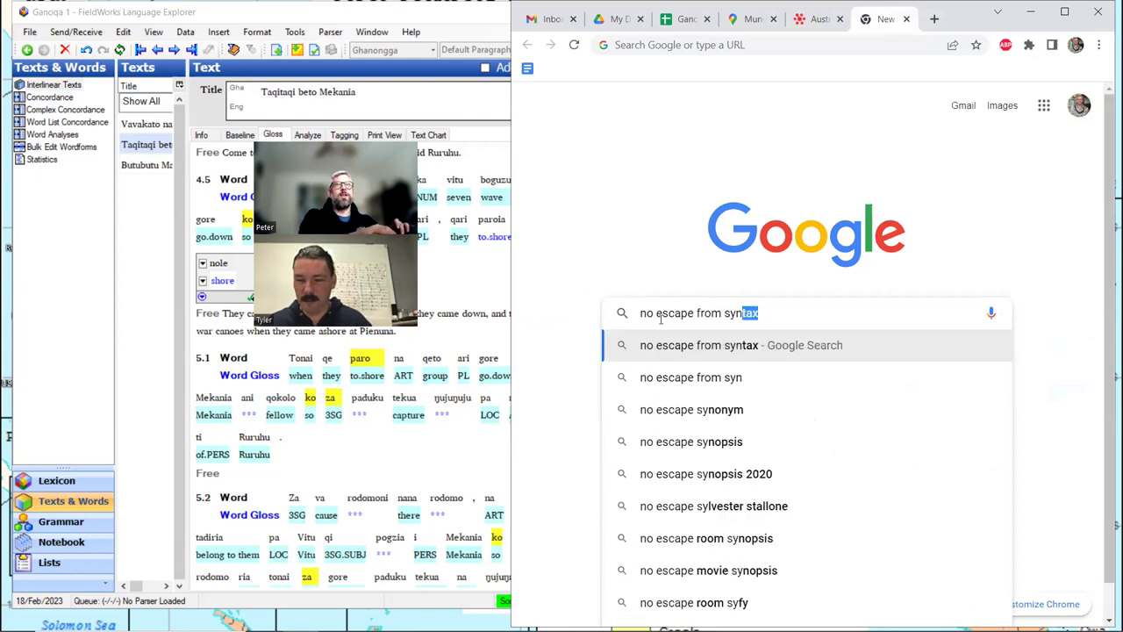
pyautogui.press('Return')
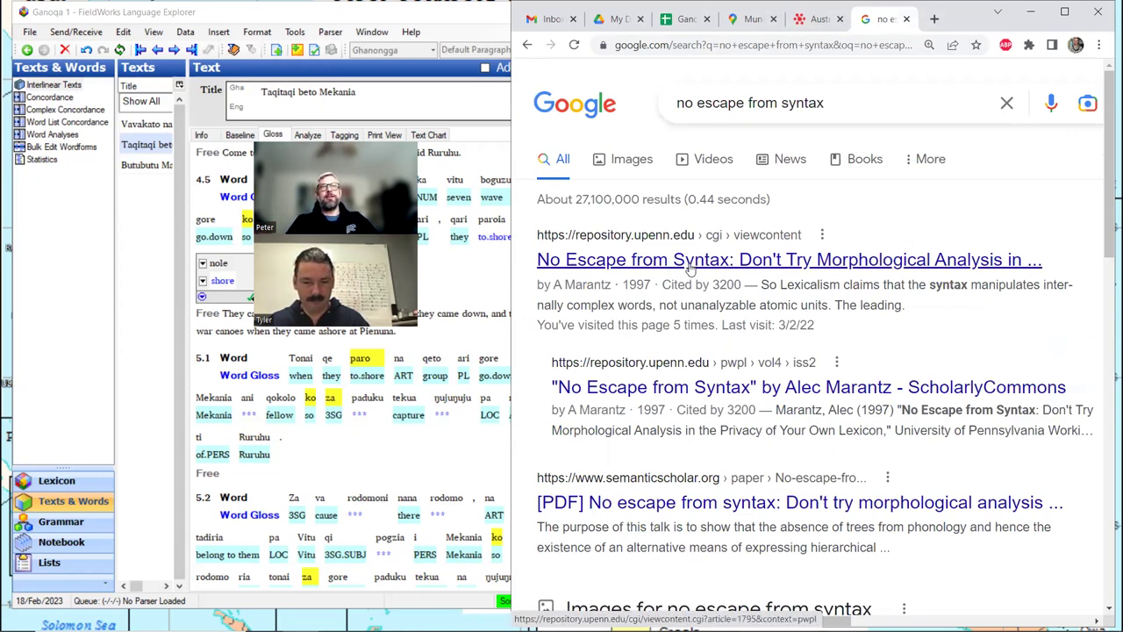
pyautogui.click(818, 19)
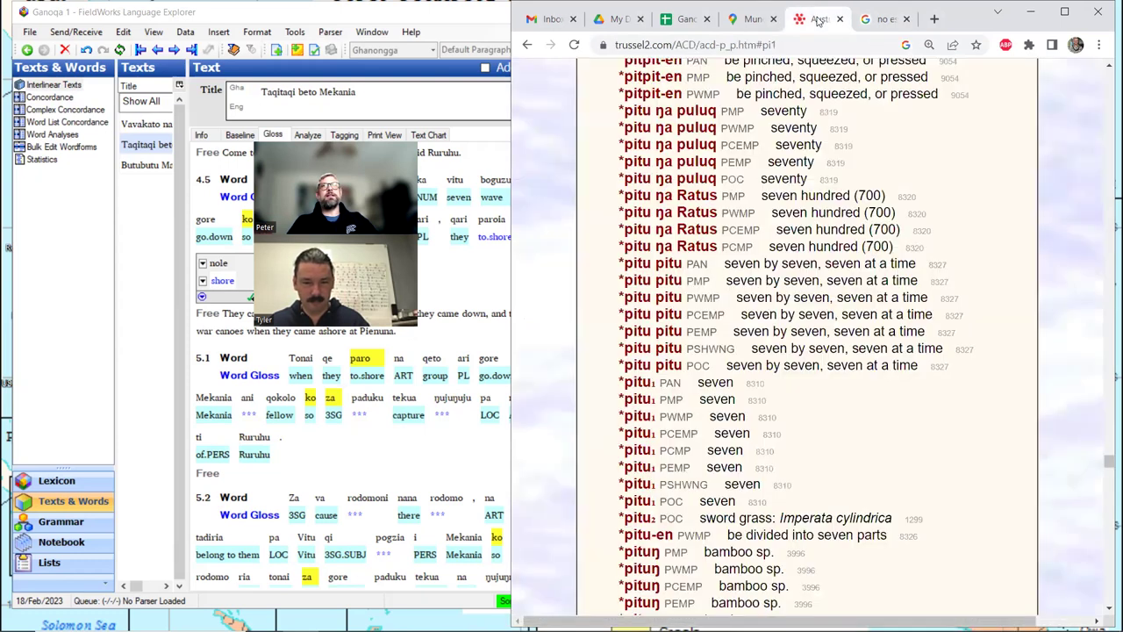
pyautogui.click(752, 19)
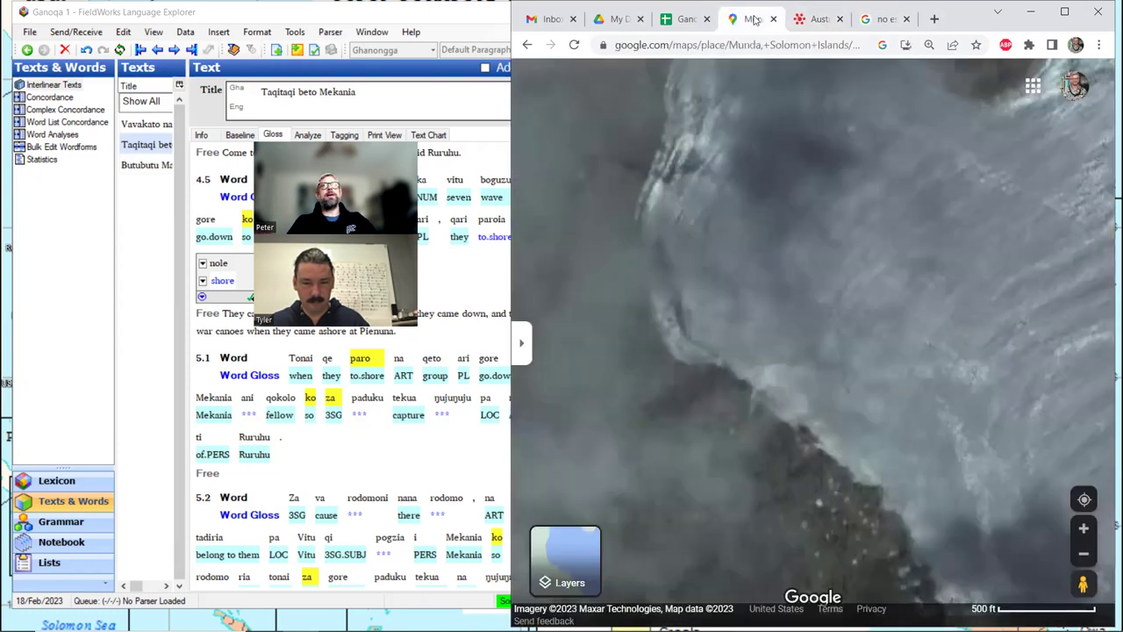
pyautogui.click(685, 19)
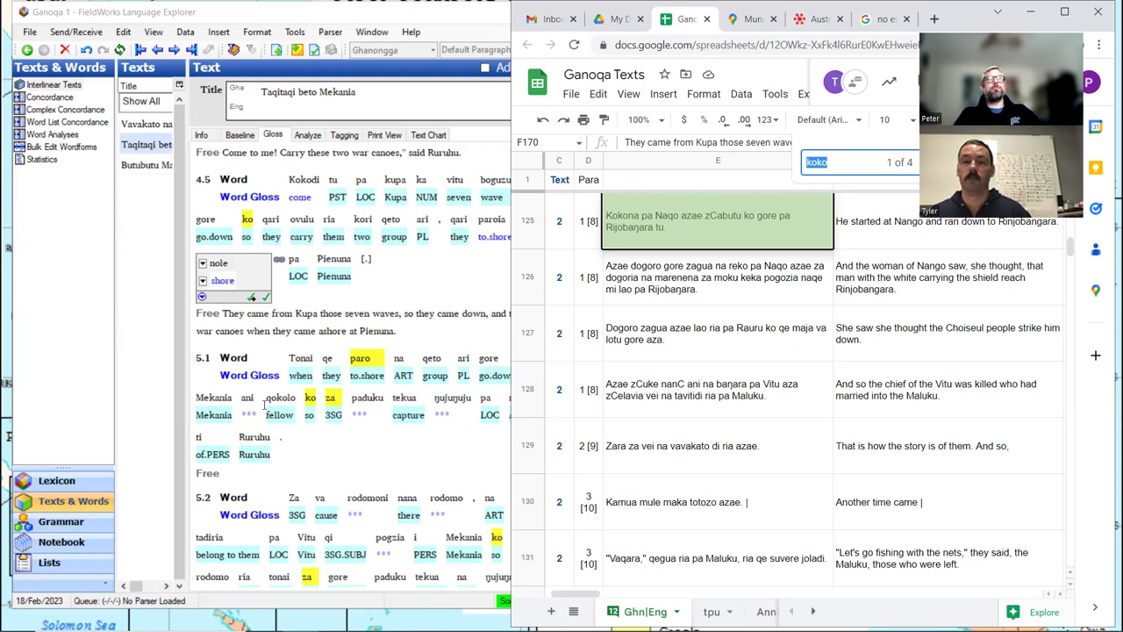
# - Split ŋujuŋuju in line 5.1 of the Taqitaqi text into the morphemes ŋuju and ŋuju, and return to the word-gloss view
pyautogui.click(424, 329)
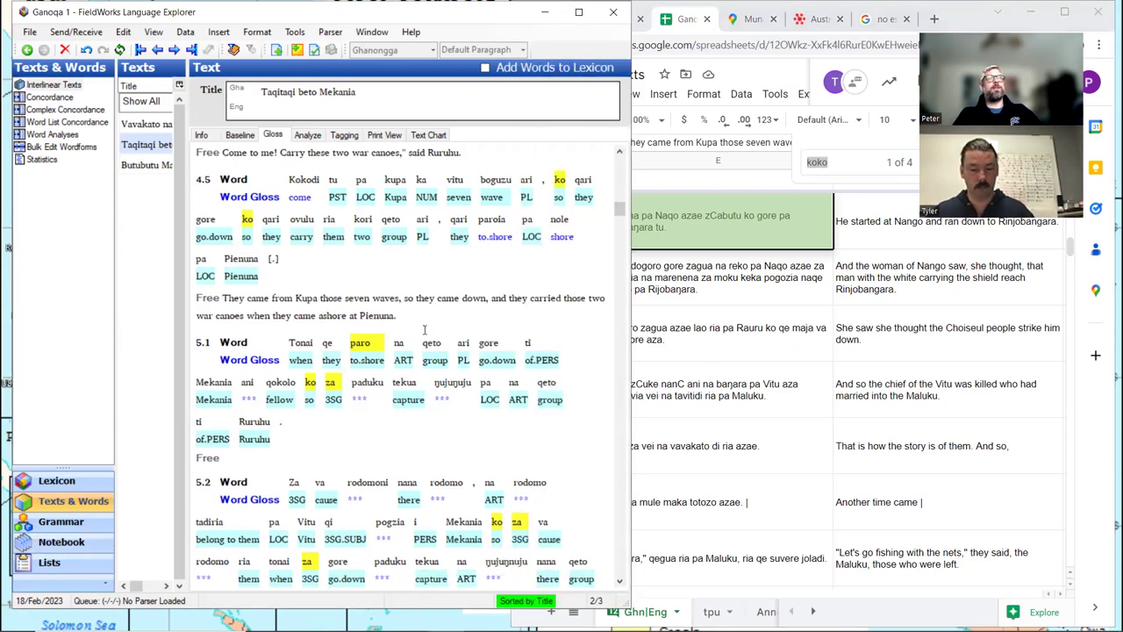
pyautogui.click(405, 315)
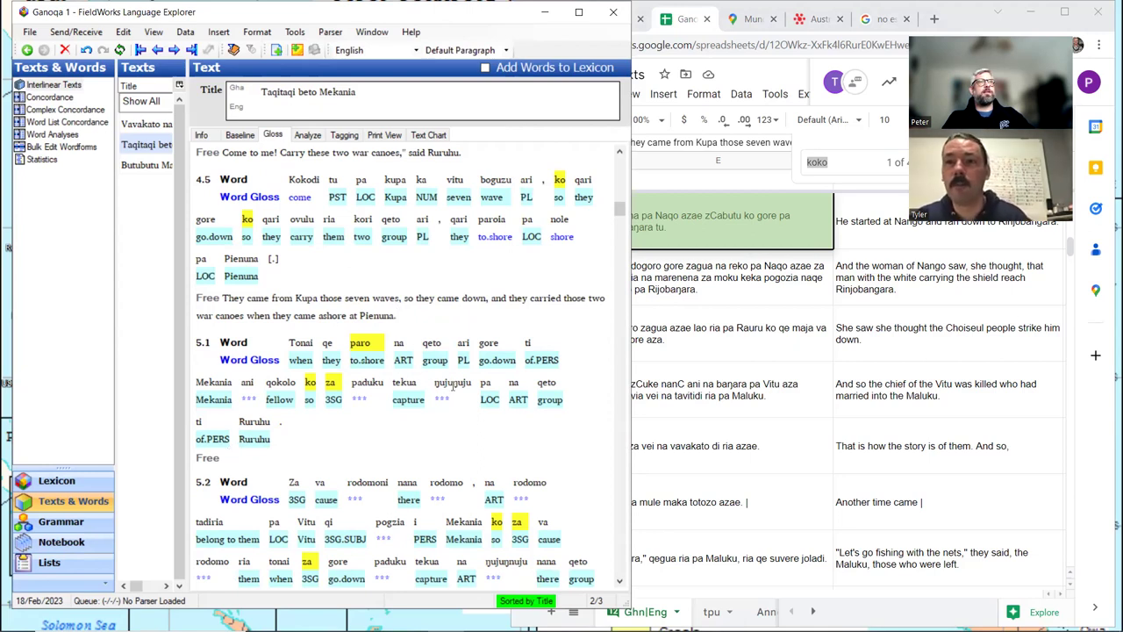
pyautogui.click(452, 386)
pyautogui.click(308, 134)
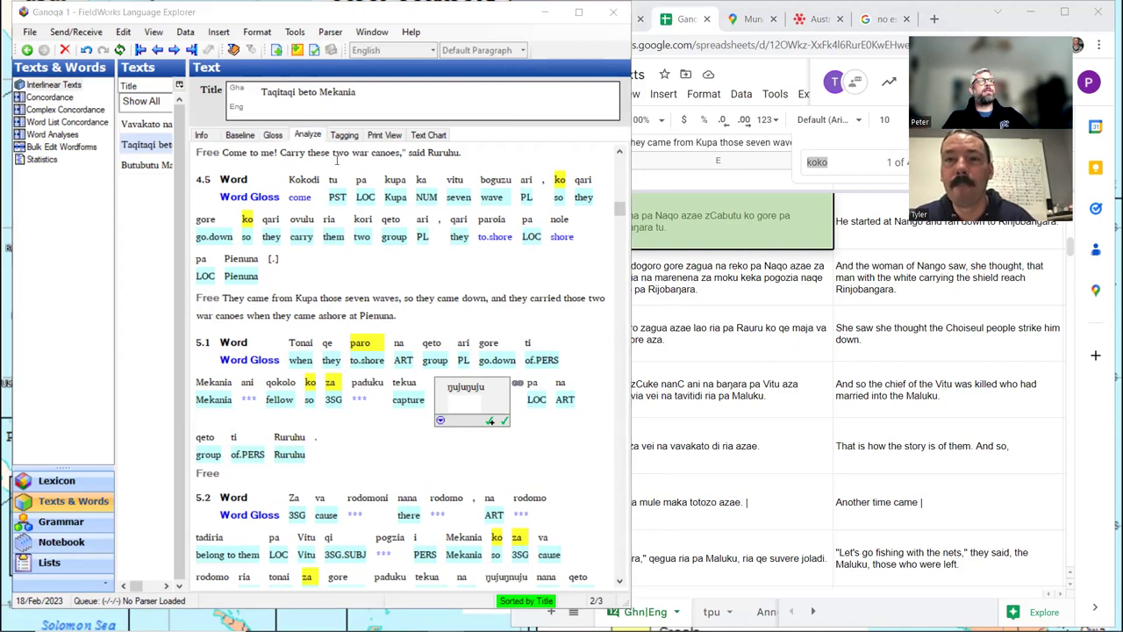
pyautogui.click(521, 192)
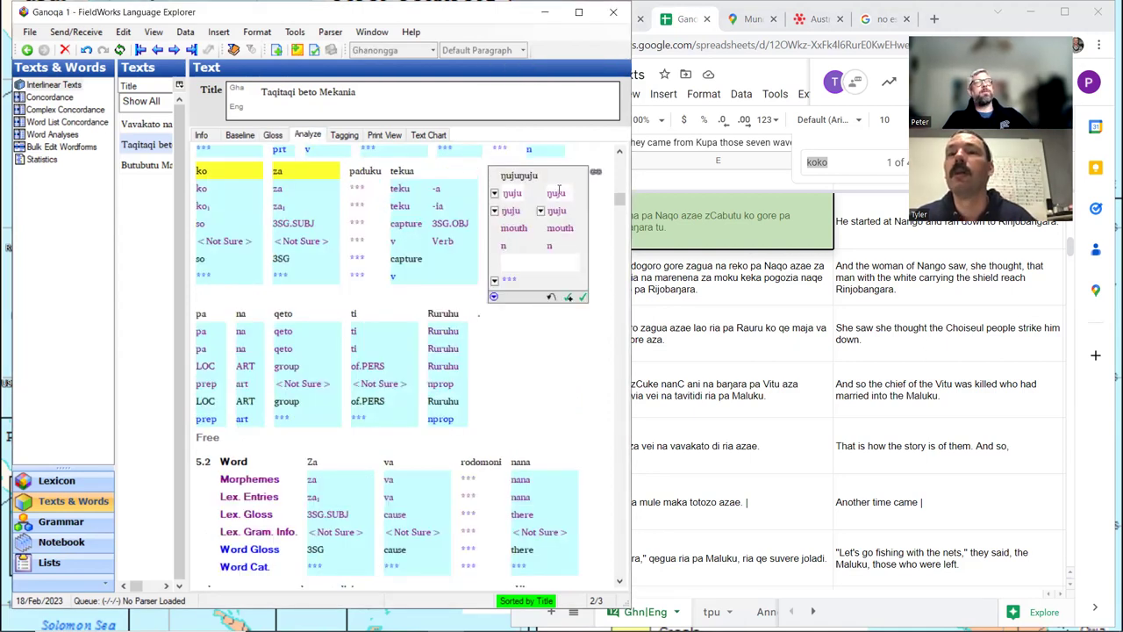
pyautogui.click(283, 137)
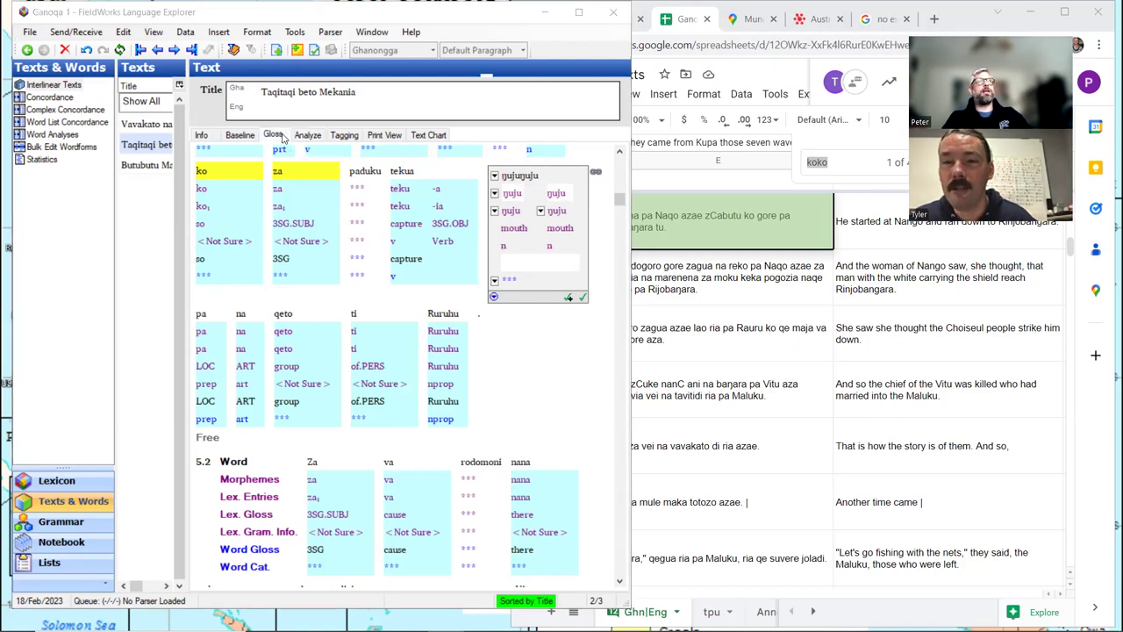
pyautogui.scroll(2, 396, 269)
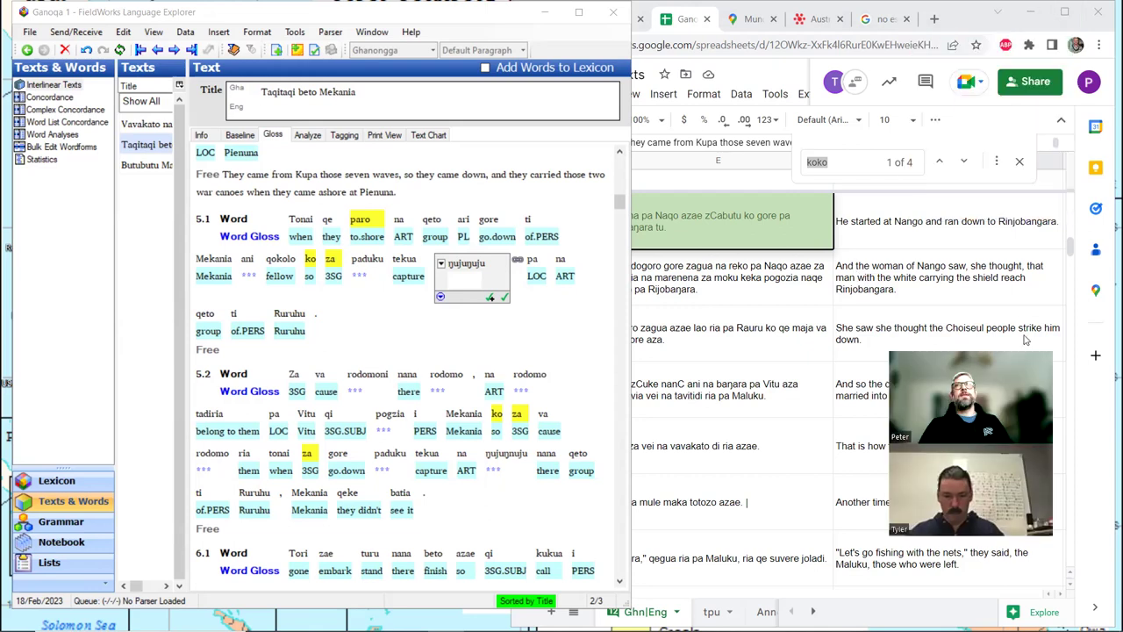
# - Copy the translation beginning "When the war canoes came ashore" from cell F171 of the Ganoqa Texts spreadsheet into line 5.1's free translation in FieldWorks
pyautogui.hotkey('alt', 'Tab')
pyautogui.press('Return')
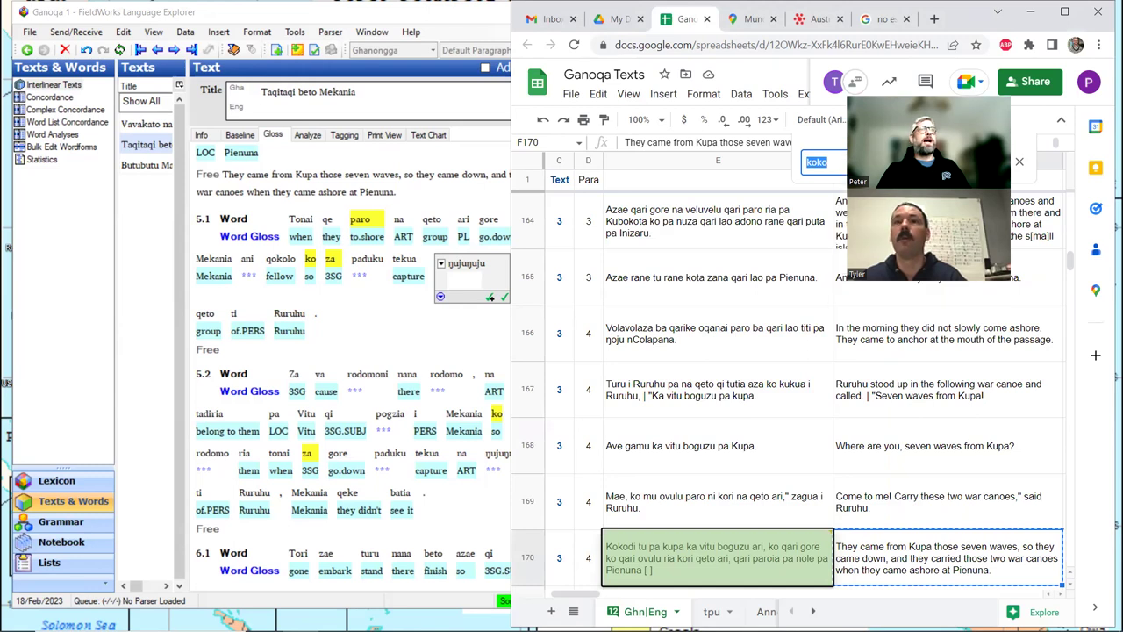
pyautogui.click(249, 343)
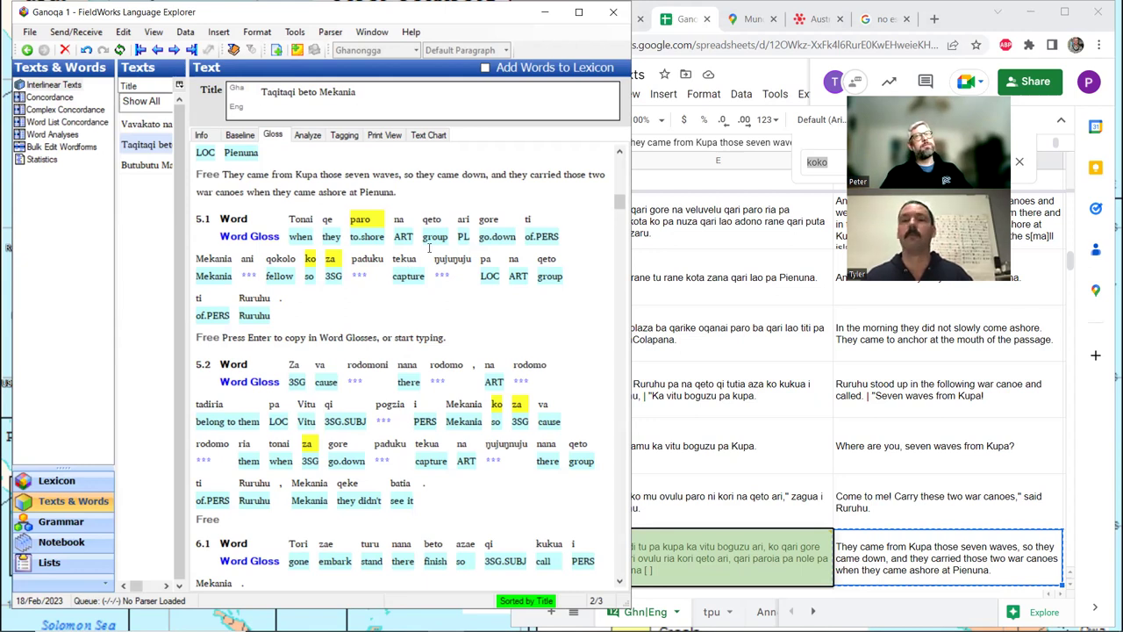
pyautogui.scroll(-1, 946, 485)
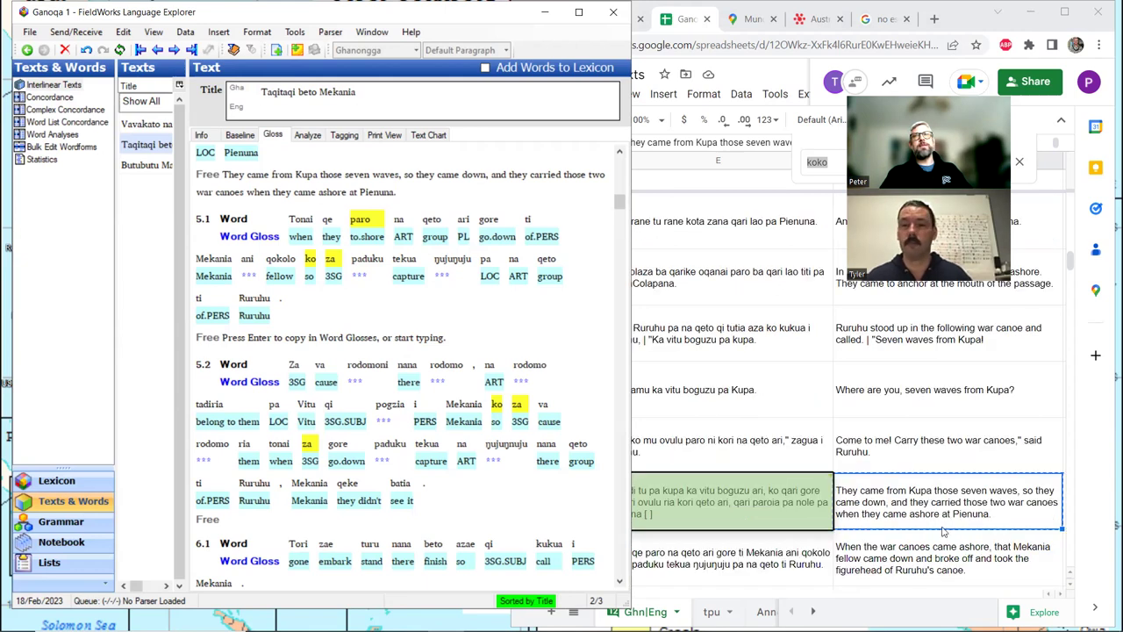
pyautogui.click(941, 554)
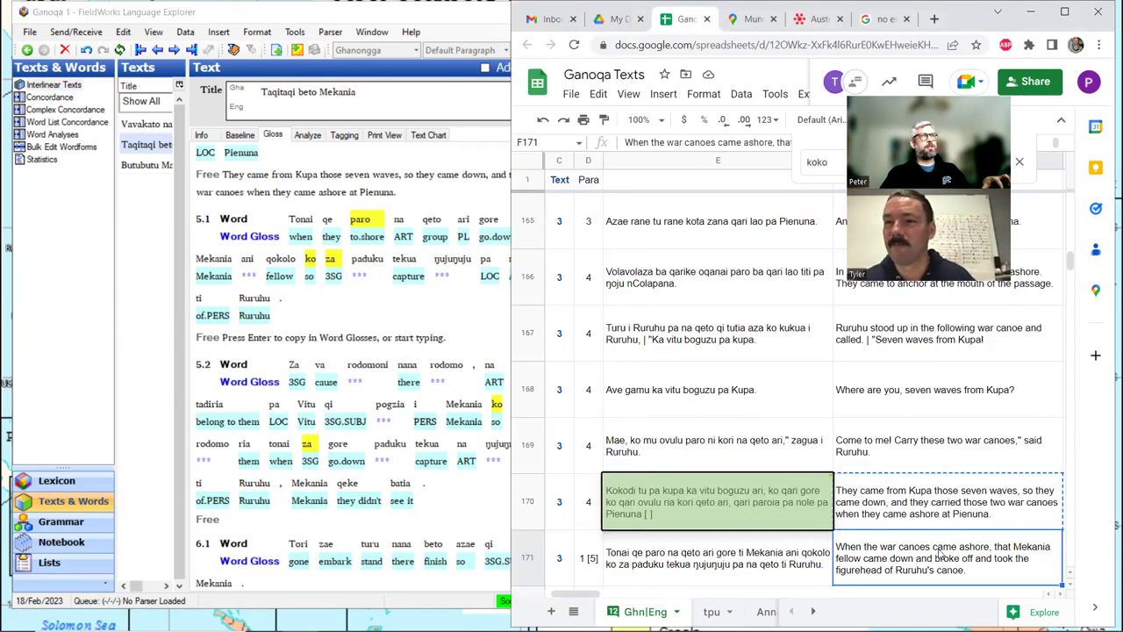
pyautogui.click(249, 333)
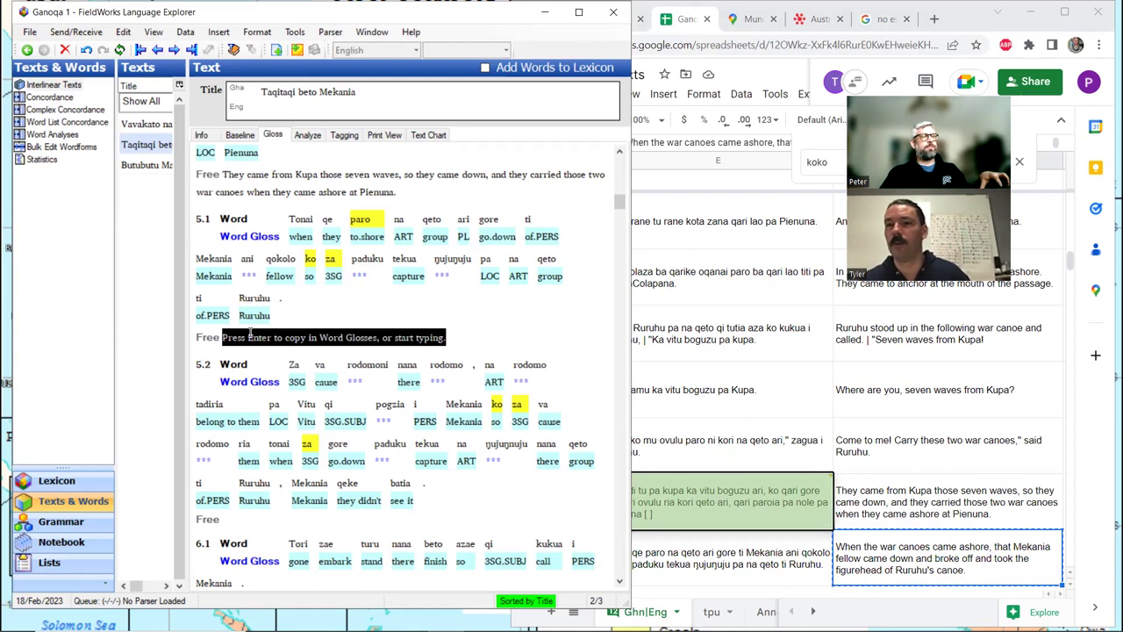
pyautogui.write("When the war canoes came ashore, that Mekania fellow came down and broke off and took the figurehead of Ruruhu's canoe.")
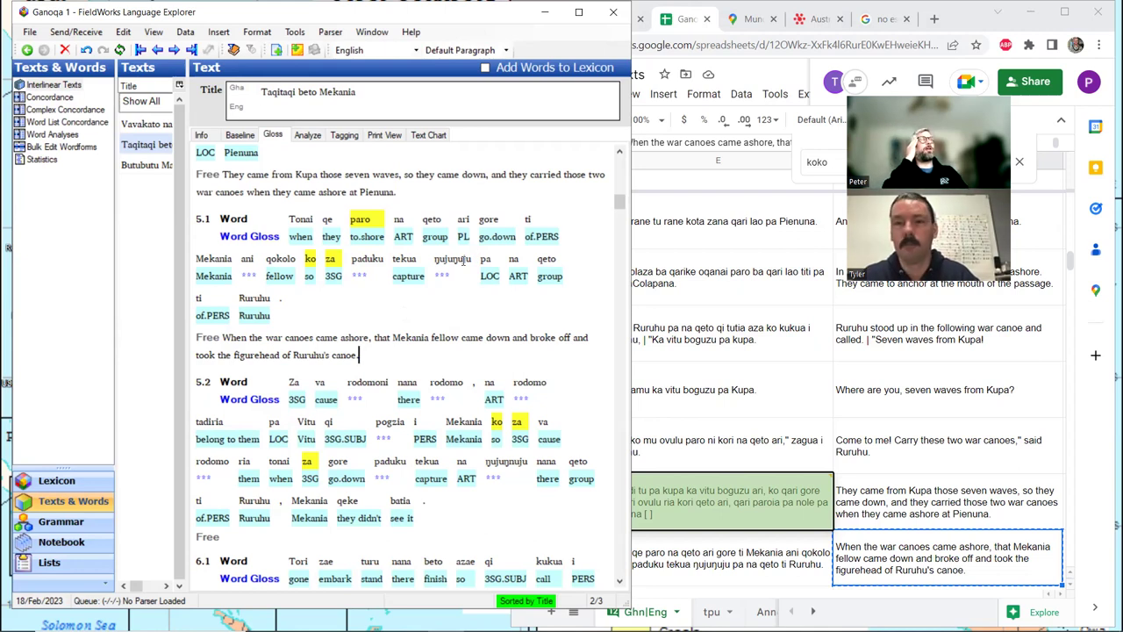
# - Examine the morpheme analysis of ani in line 5.1 and return to the word-gloss view
pyautogui.click(252, 272)
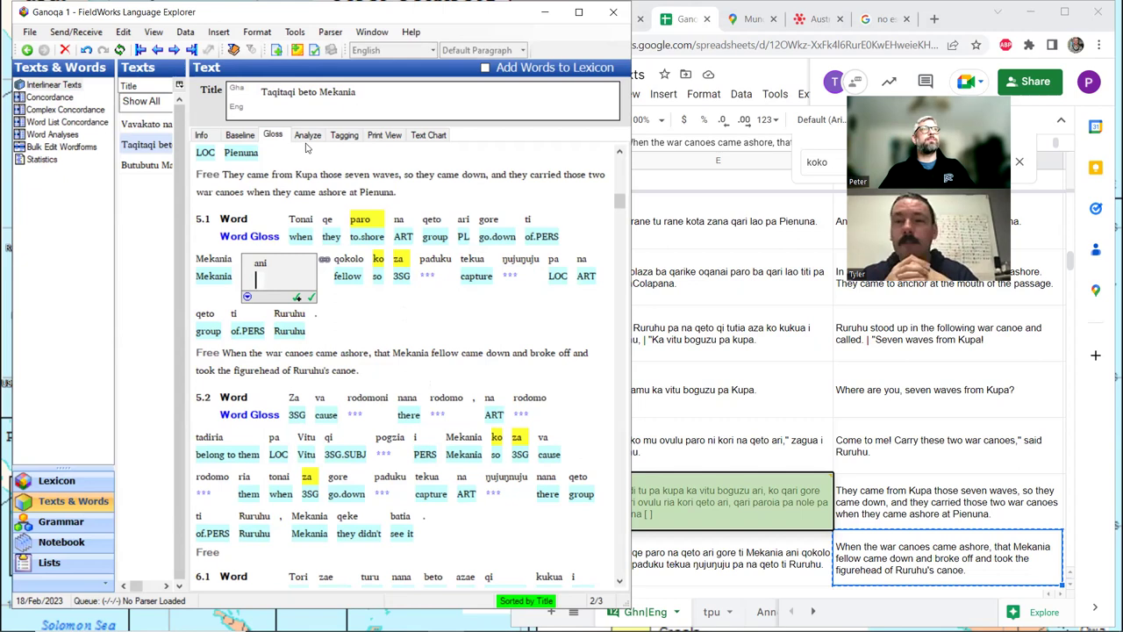
pyautogui.click(309, 136)
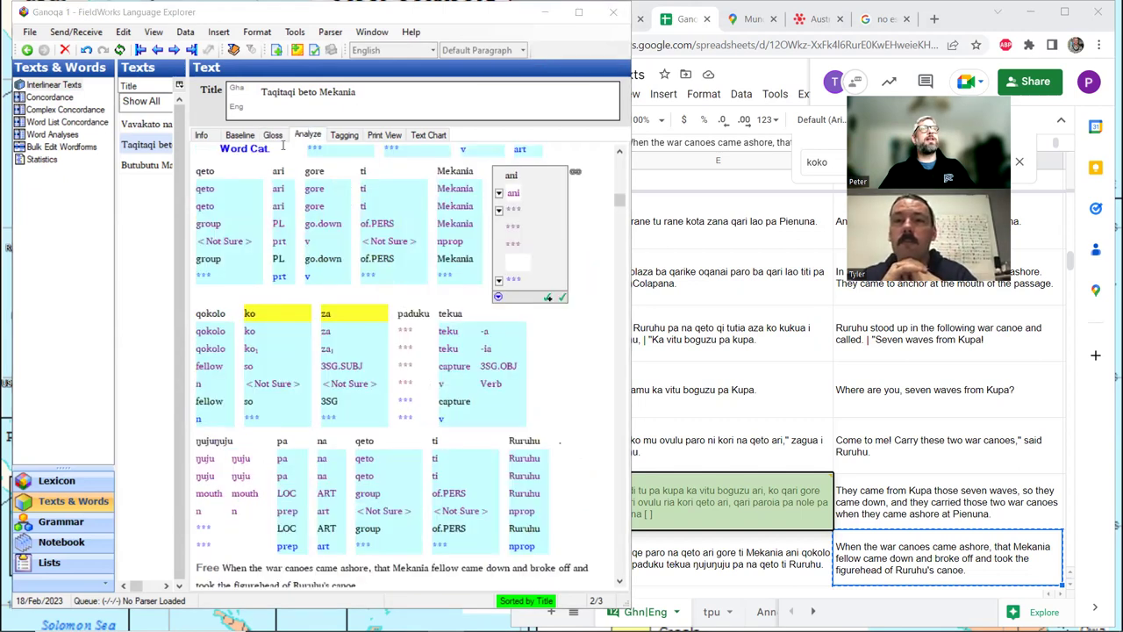
pyautogui.click(273, 137)
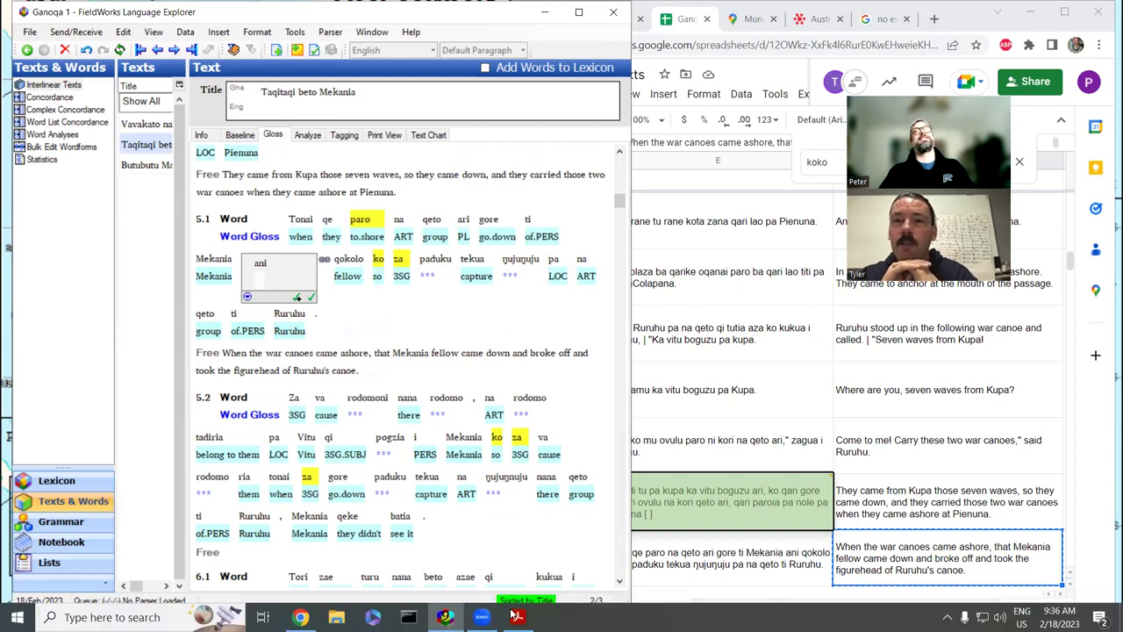
# - Switch to Adobe Acrobat Reader and search the Roviana and English dictionary rovdic.pdf for padaka
pyautogui.click(517, 617)
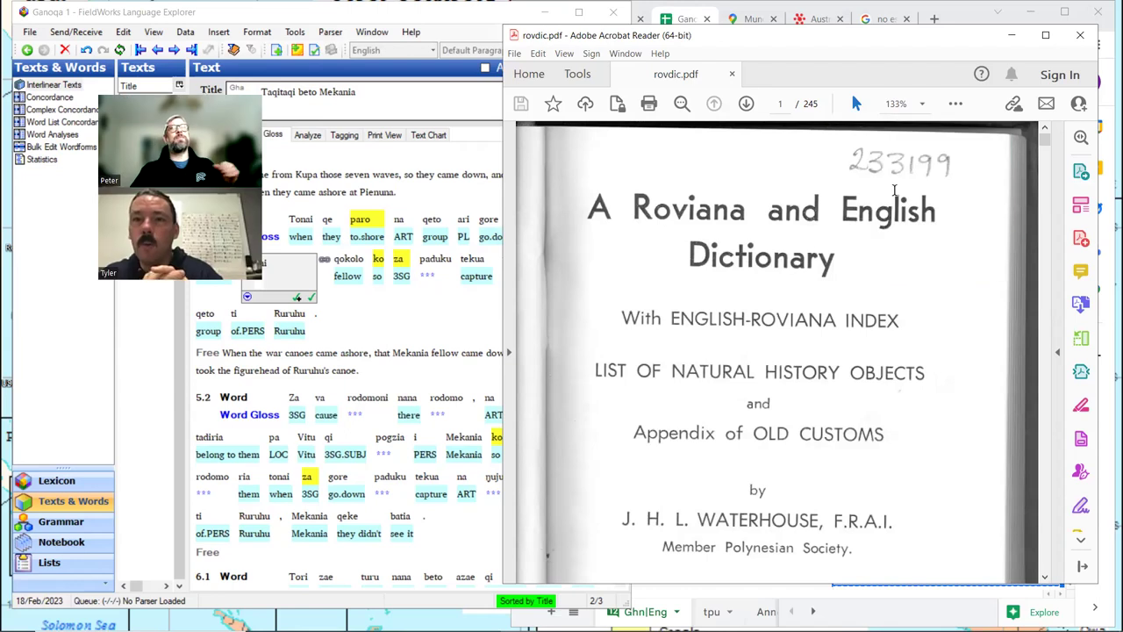
pyautogui.hotkey('ctrl', 'f')
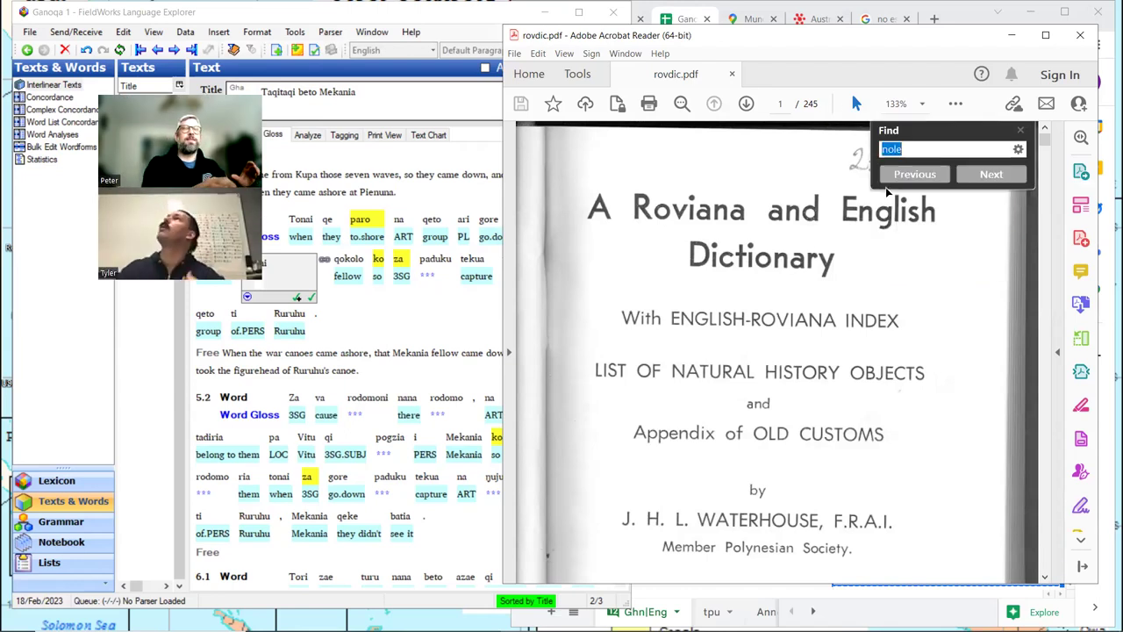
pyautogui.write('pa')
pyautogui.write('dd')
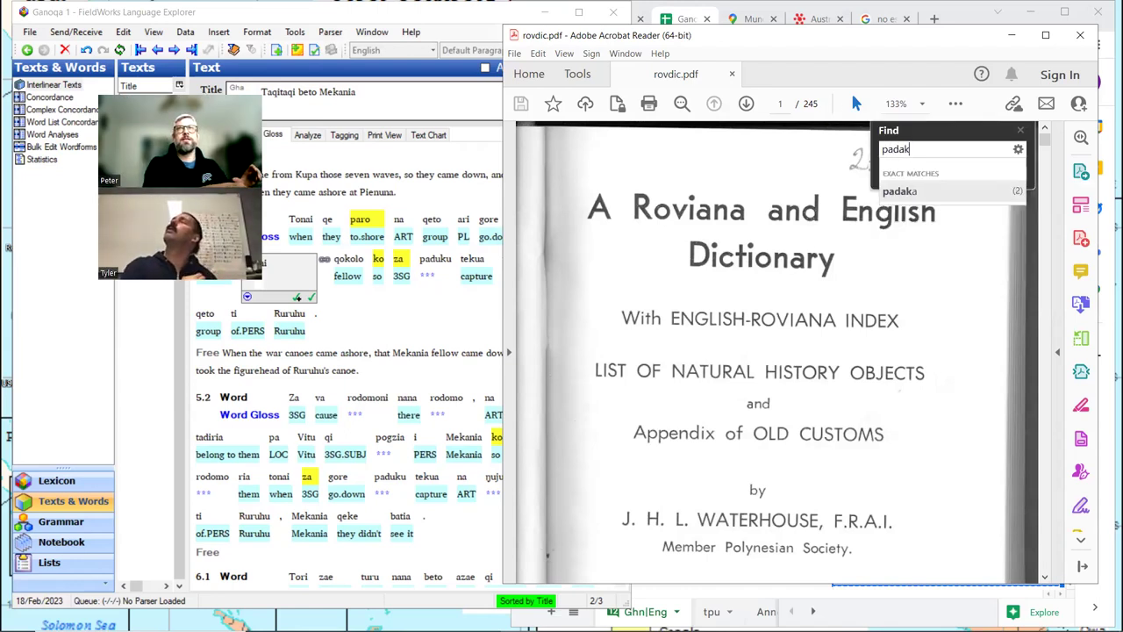
pyautogui.click(888, 191)
pyautogui.press('BackSpace')
pyautogui.press('BackSpace')
pyautogui.press('BackSpace')
pyautogui.write('a')
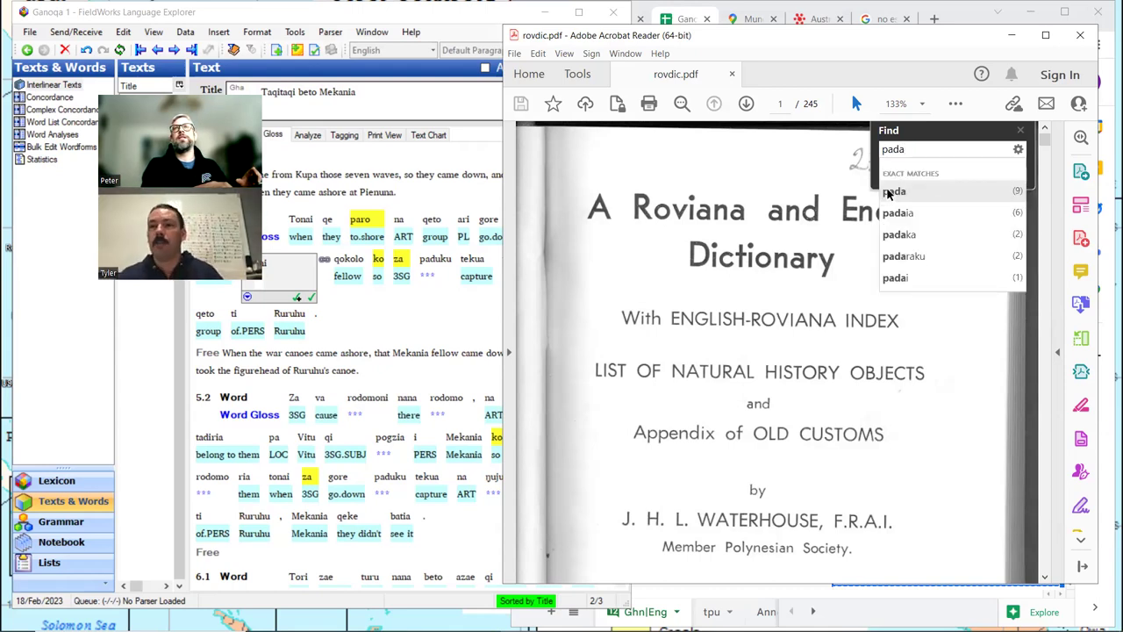
pyautogui.click(907, 237)
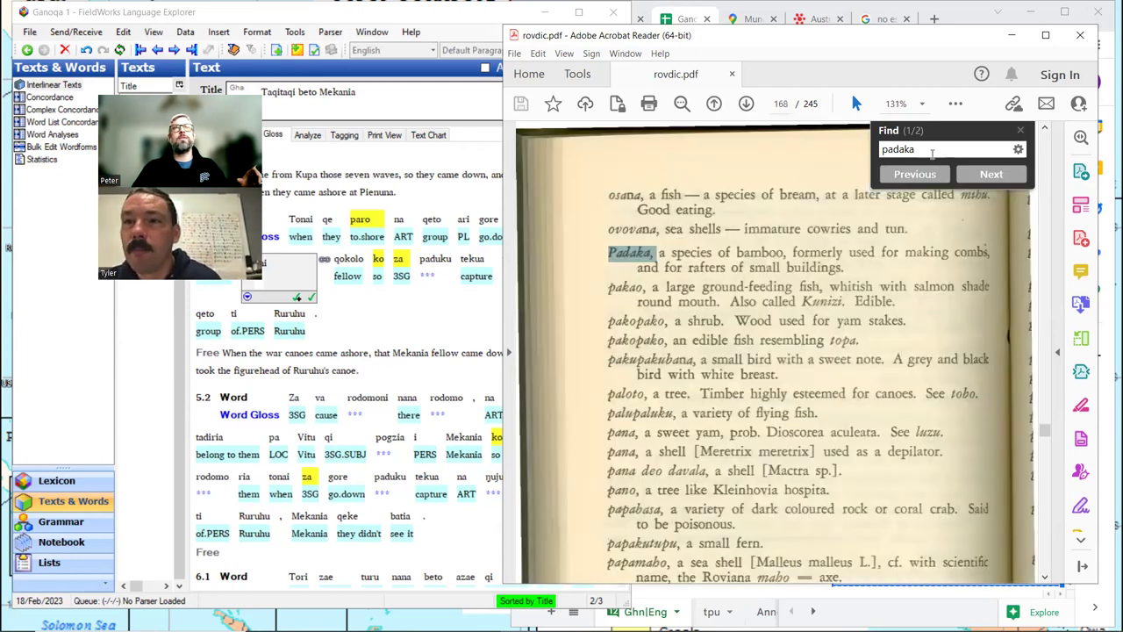
# - Check the dictionary for words beginning with padu, and go to the second occurrence of padaka
pyautogui.press('BackSpace')
pyautogui.press('BackSpace')
pyautogui.press('BackSpace')
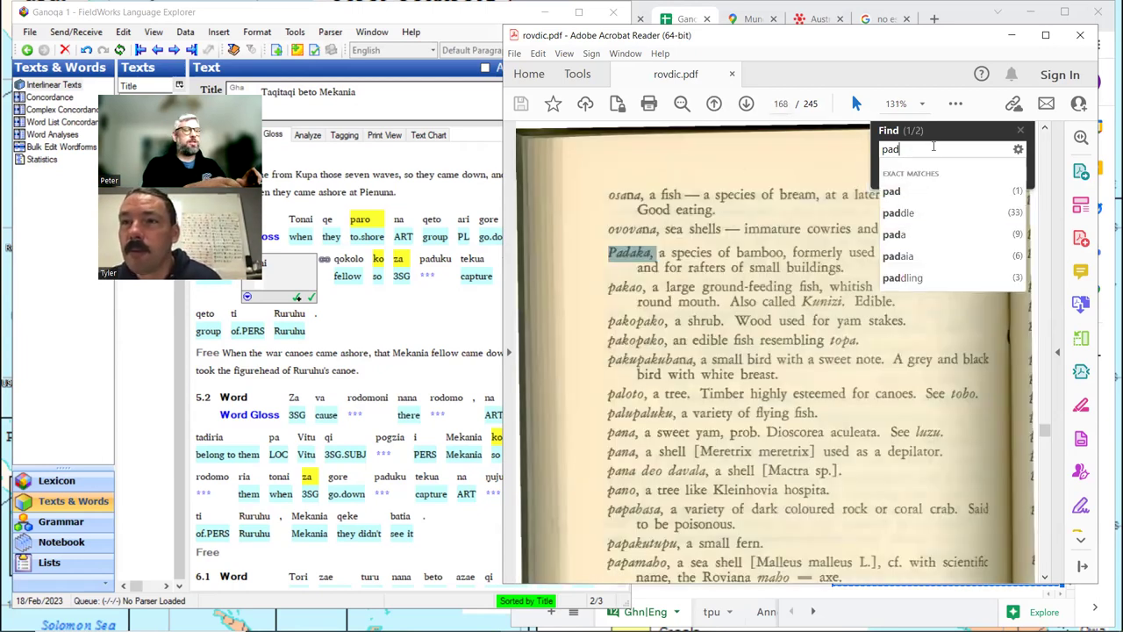
pyautogui.write('u')
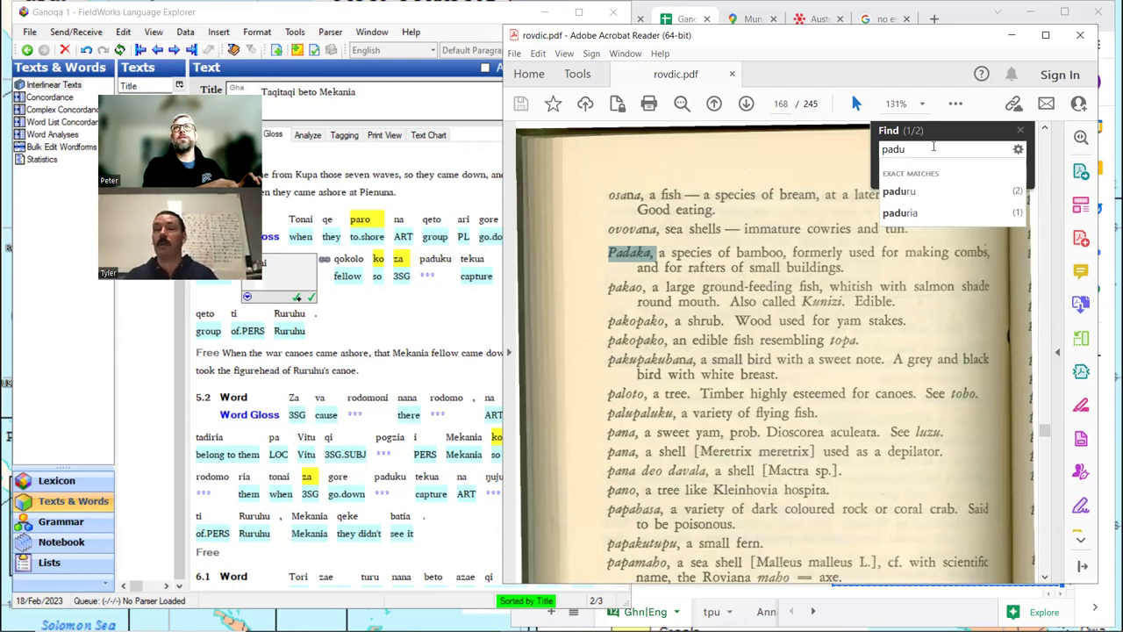
pyautogui.write('ku')
pyautogui.press('BackSpace')
pyautogui.press('BackSpace')
pyautogui.press('BackSpace')
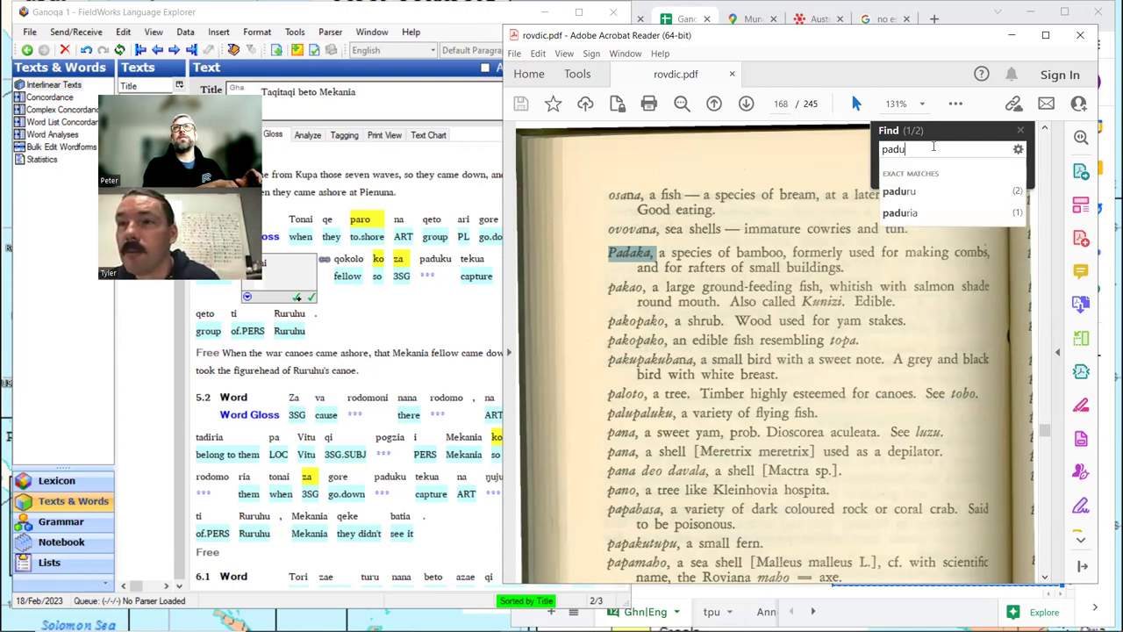
pyautogui.write('a')
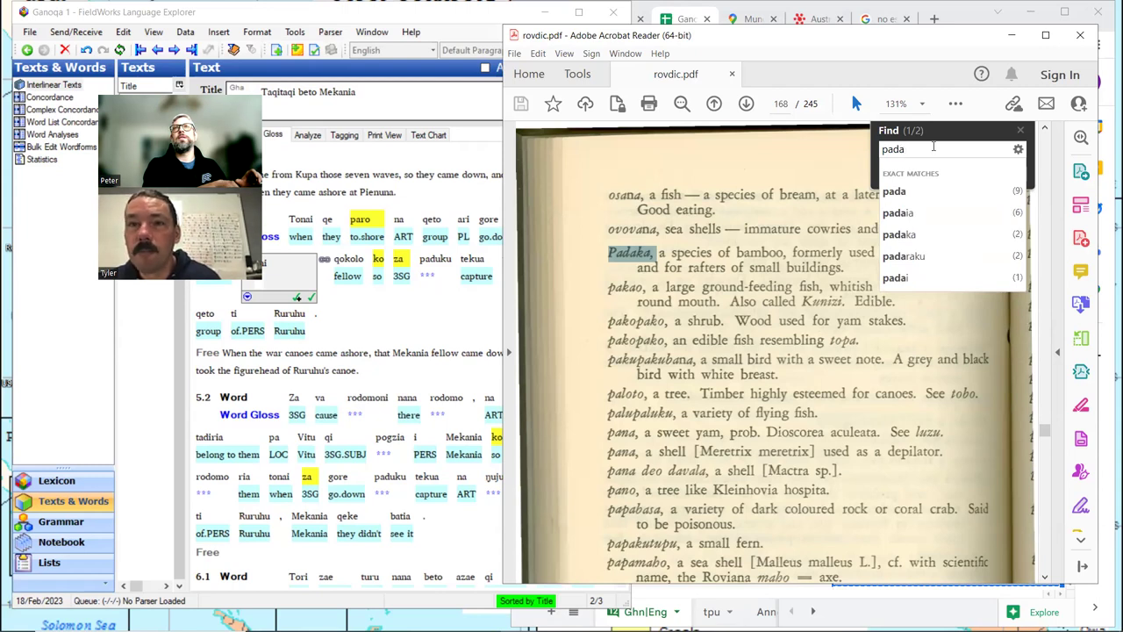
pyautogui.click(915, 233)
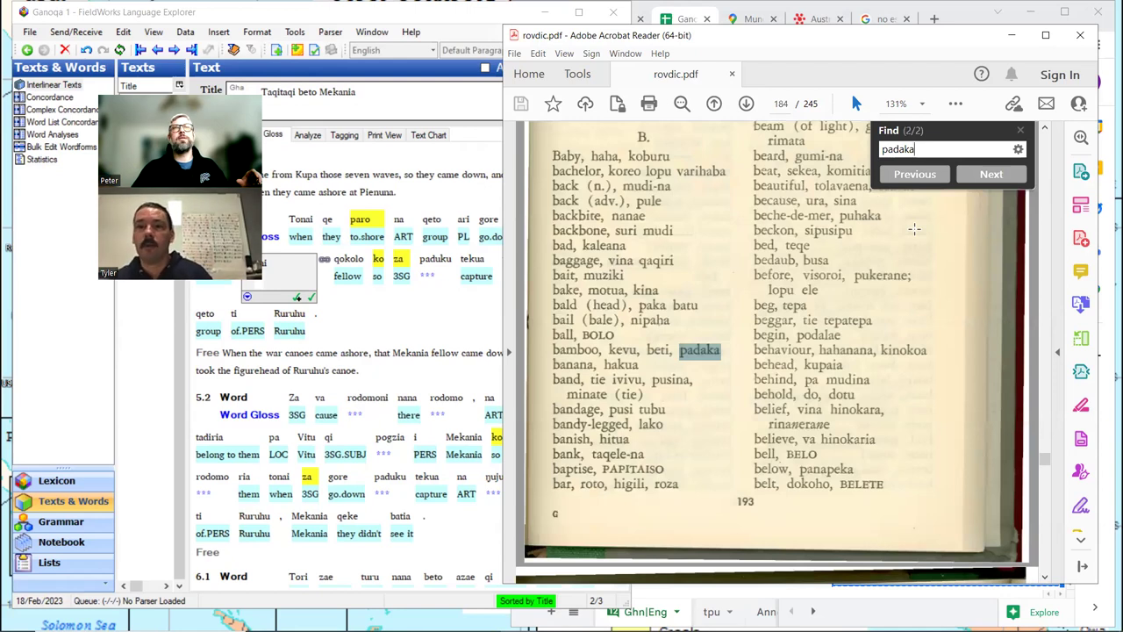
# - Replace the dictionary search term with break and look through the B entries of the English-Roviana index for it
pyautogui.press('BackSpace')
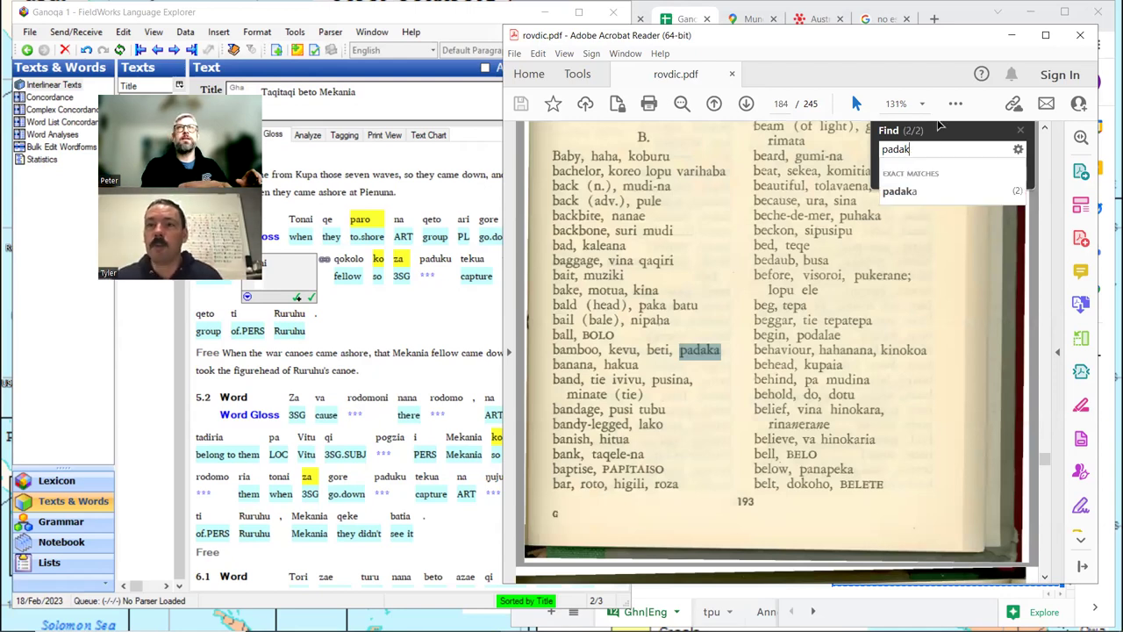
pyautogui.press('BackSpace')
pyautogui.press('BackSpace')
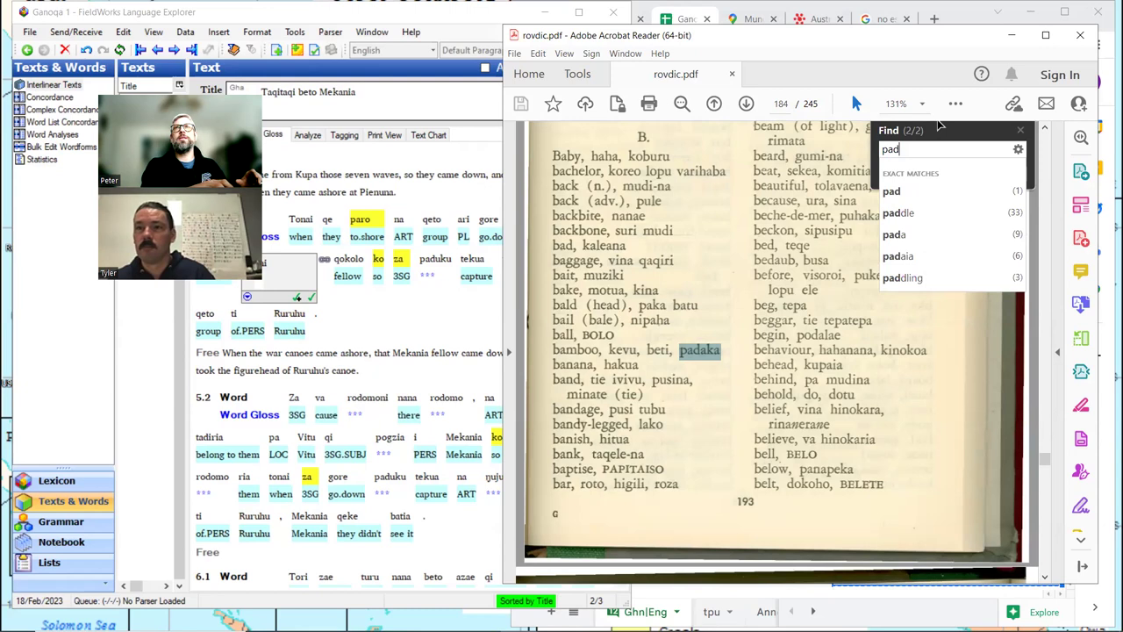
pyautogui.press('BackSpace')
pyautogui.press('BackSpace')
pyautogui.press('BackSpace')
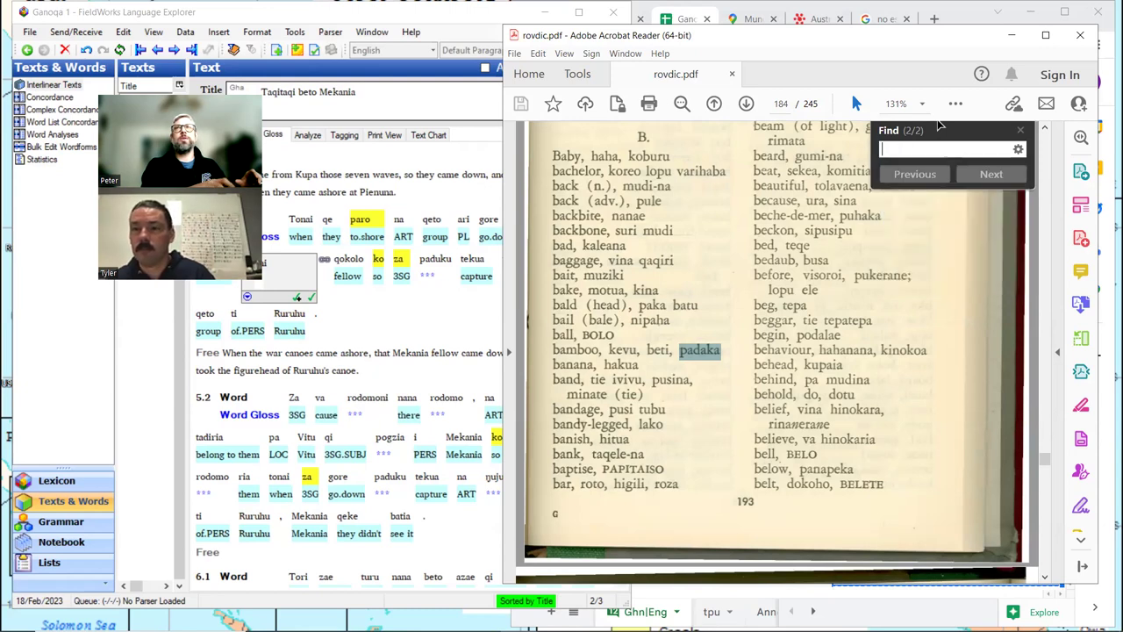
pyautogui.write('break')
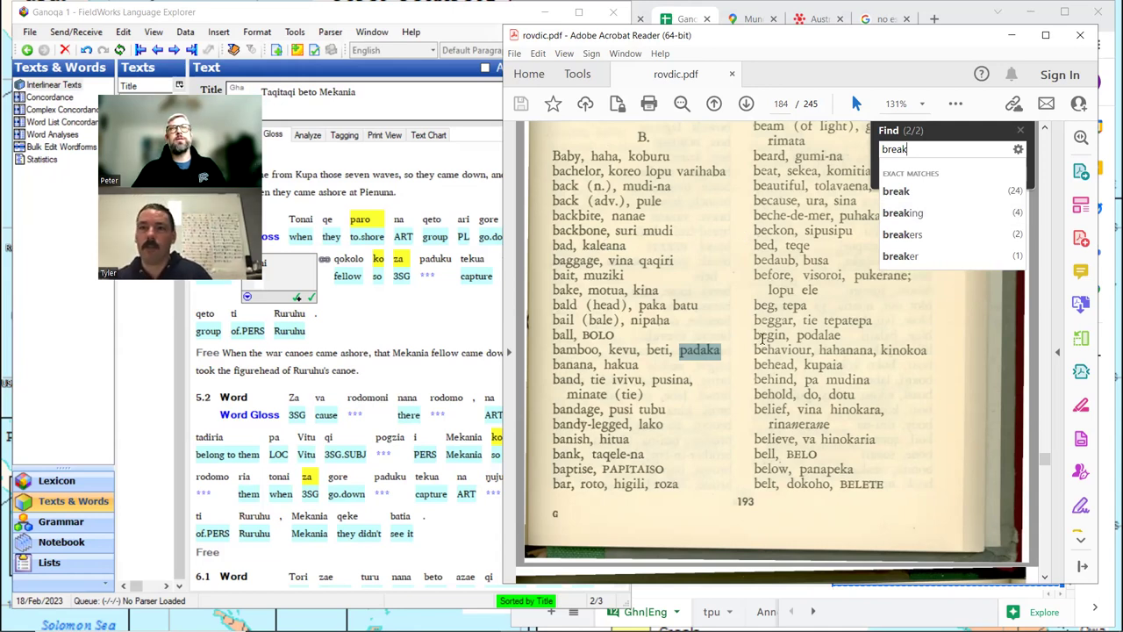
pyautogui.scroll(-1, 782, 333)
pyautogui.scroll(-10, 782, 333)
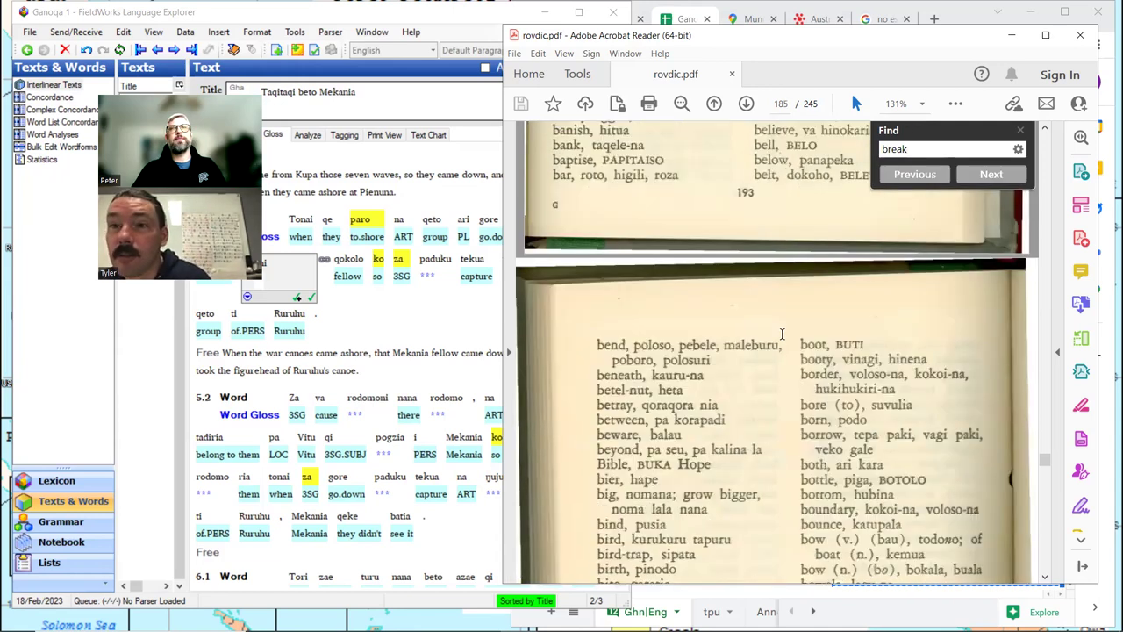